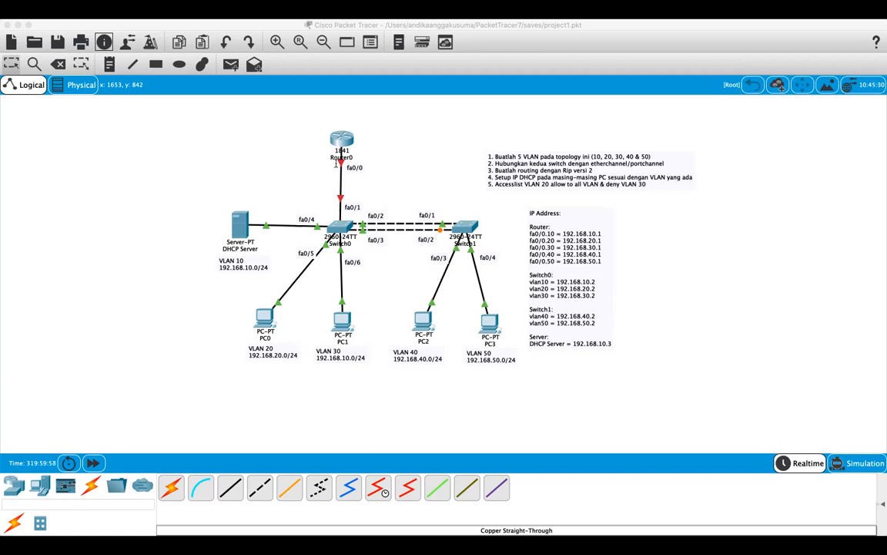
# Open Switch0's command line and enter privileged EXEC mode
pyautogui.click(407, 163)
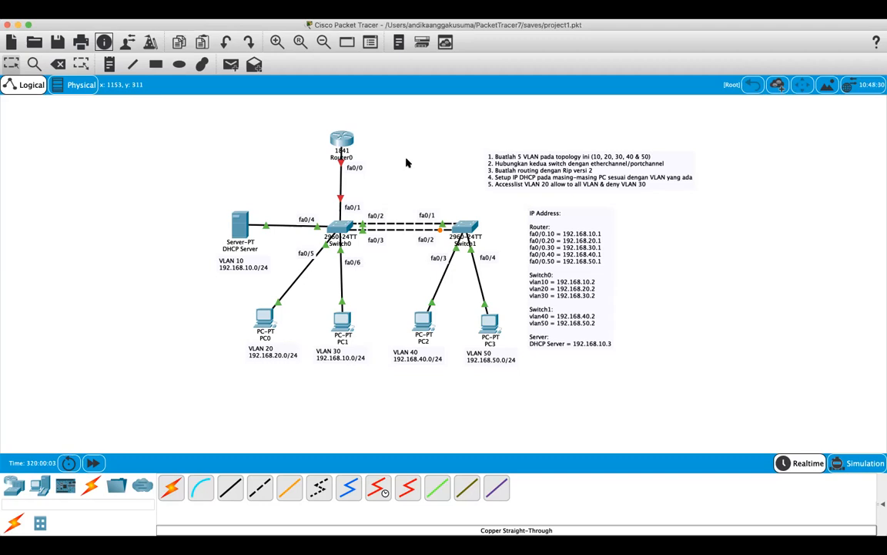
pyautogui.click(339, 228)
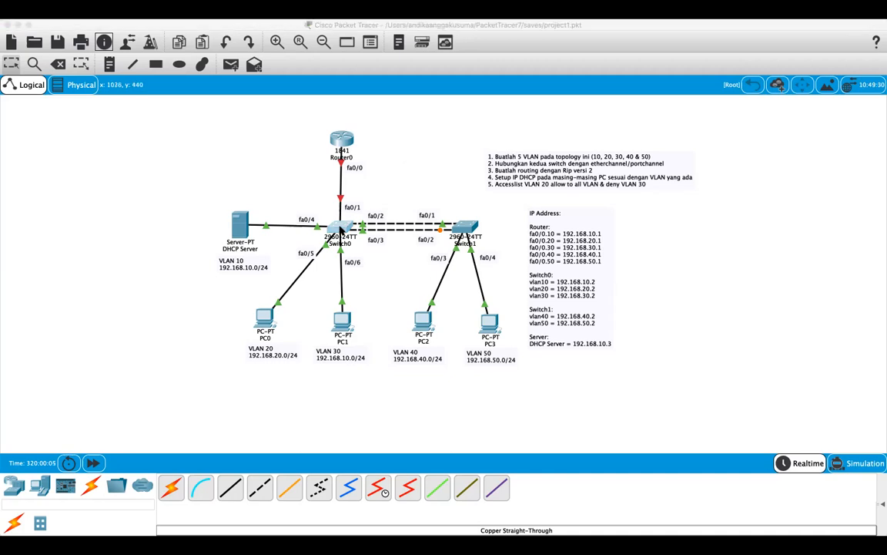
pyautogui.press('Return')
pyautogui.press('Return')
pyautogui.write('ena')
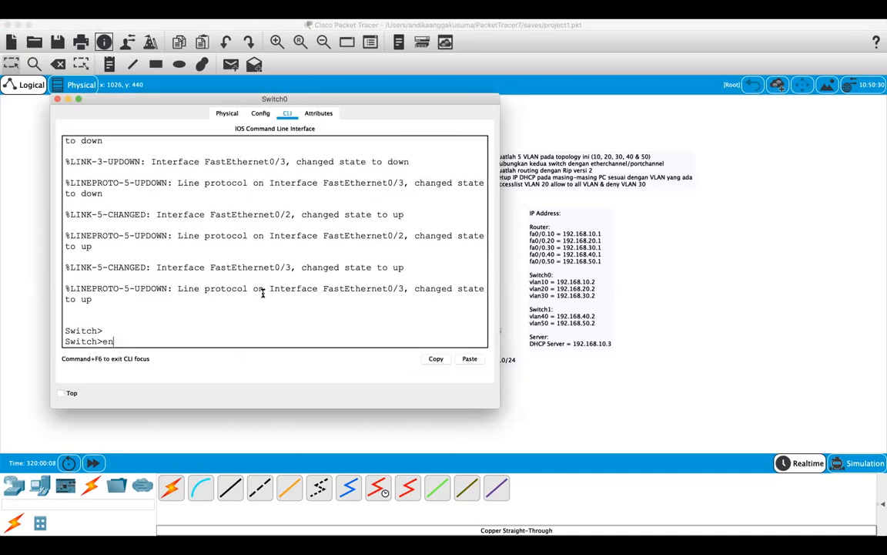
pyautogui.press('Return')
# Display Switch0's full VLAN table from privileged mode
pyautogui.write('sh vlan')
pyautogui.press('Return')
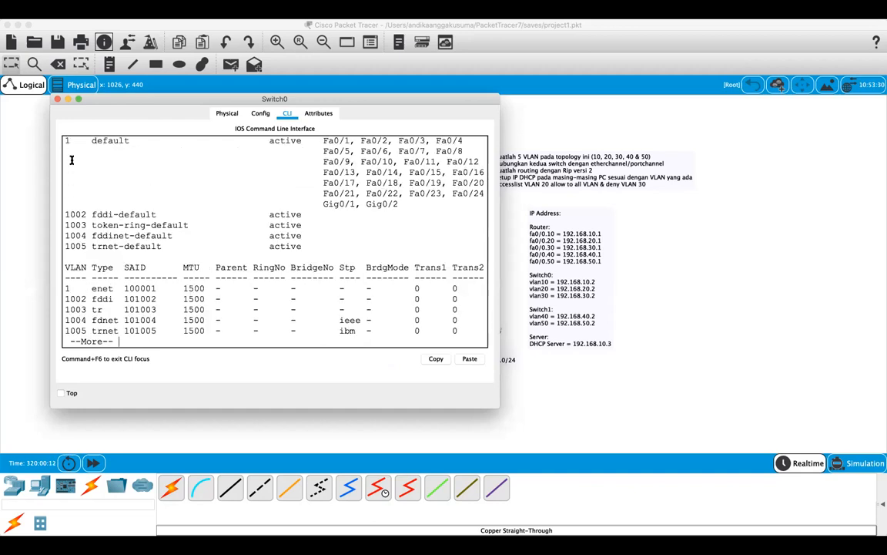
pyautogui.press('space')
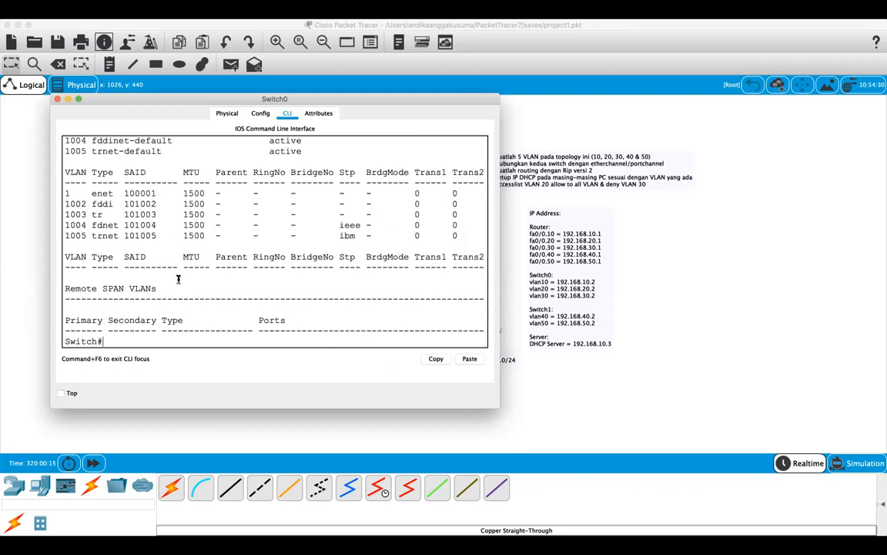
# Enter global configuration on Switch0 and create VLANs 10, 20, 30, 40 and 50, returning to global configuration mode
pyautogui.write('conf ter')
pyautogui.press('Return')
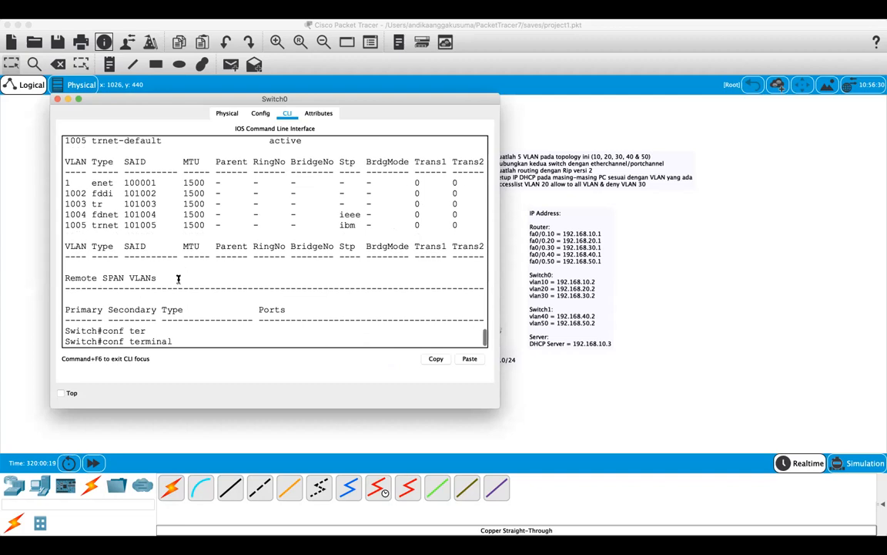
pyautogui.write('vlan 10')
pyautogui.press('Return')
pyautogui.write('vlan 20')
pyautogui.press('Return')
pyautogui.write('vlan 30')
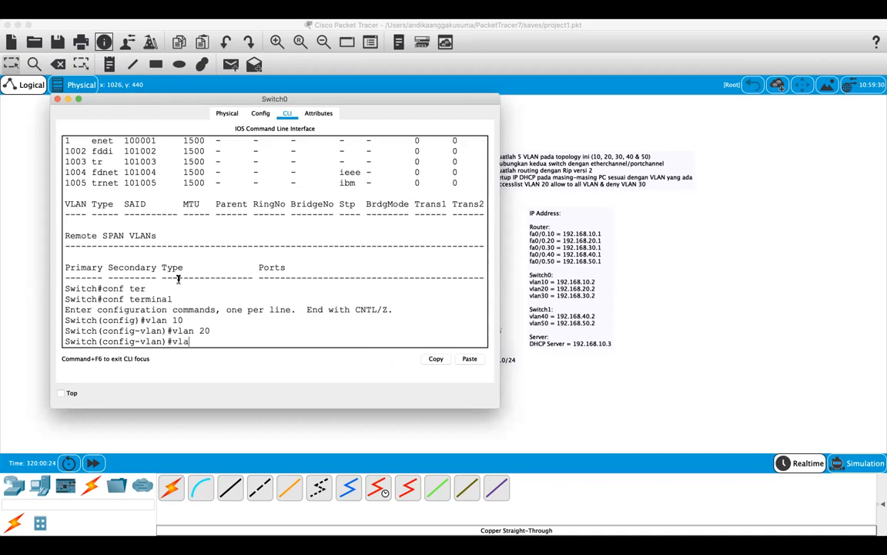
pyautogui.press('Return')
pyautogui.write('vlan 40')
pyautogui.press('Return')
pyautogui.write('vlan 50')
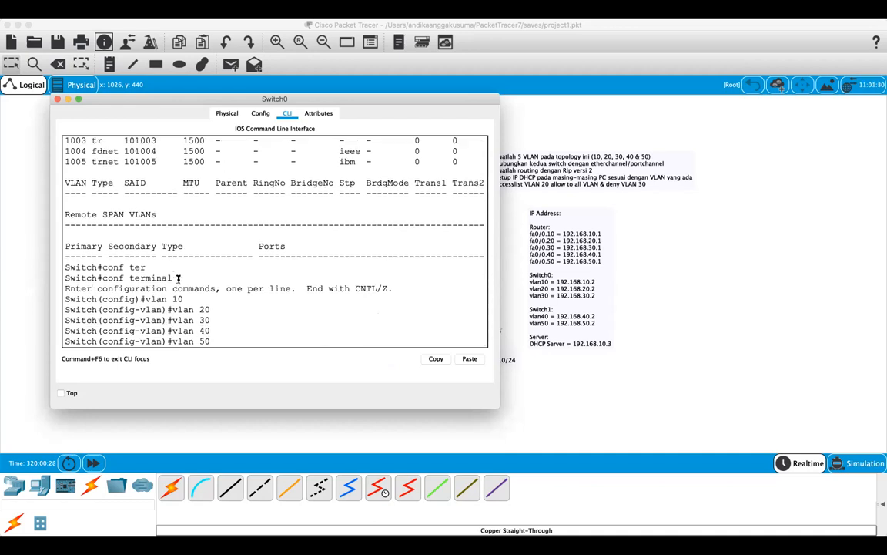
pyautogui.press('Return')
pyautogui.write('exit')
pyautogui.press('Return')
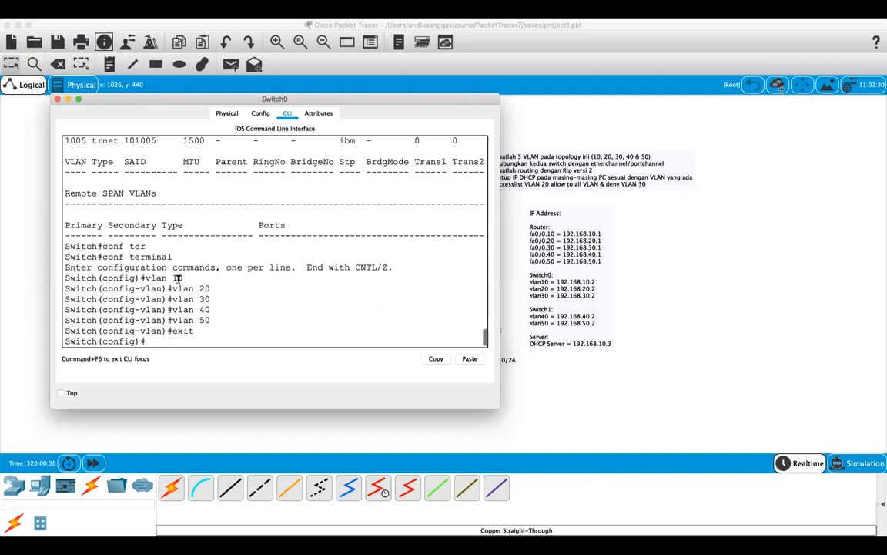
# Check the VLAN table on Switch0 from configuration mode for the newly created VLANs
pyautogui.write('do ')
pyautogui.write('sh c')
pyautogui.write(' vlan')
pyautogui.press('Return')
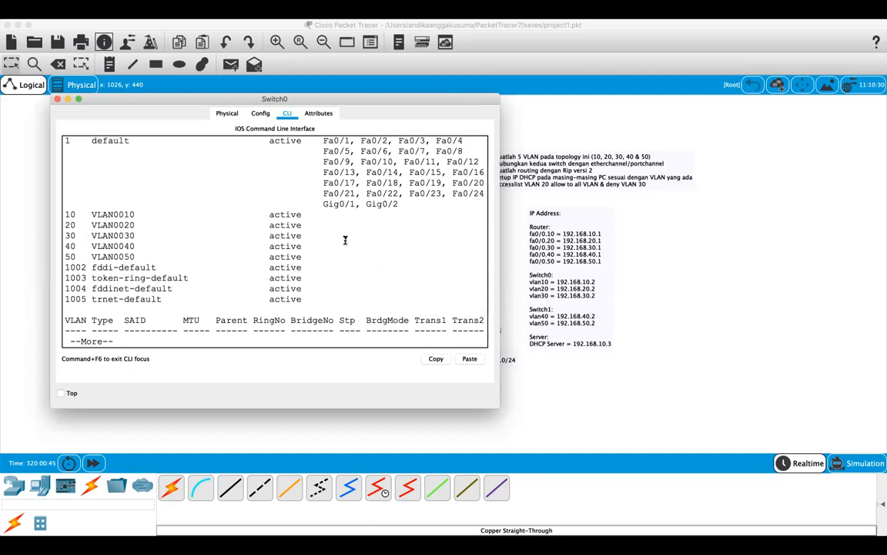
pyautogui.press('q')
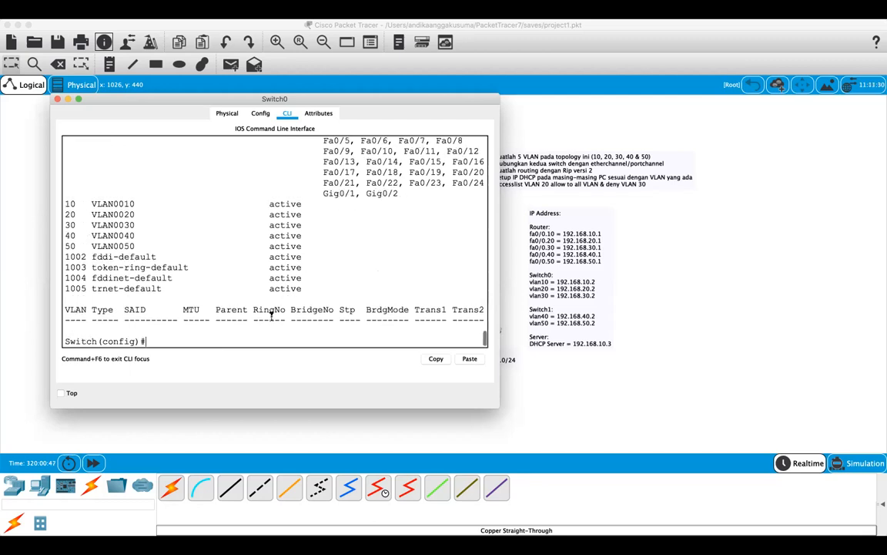
pyautogui.click(281, 434)
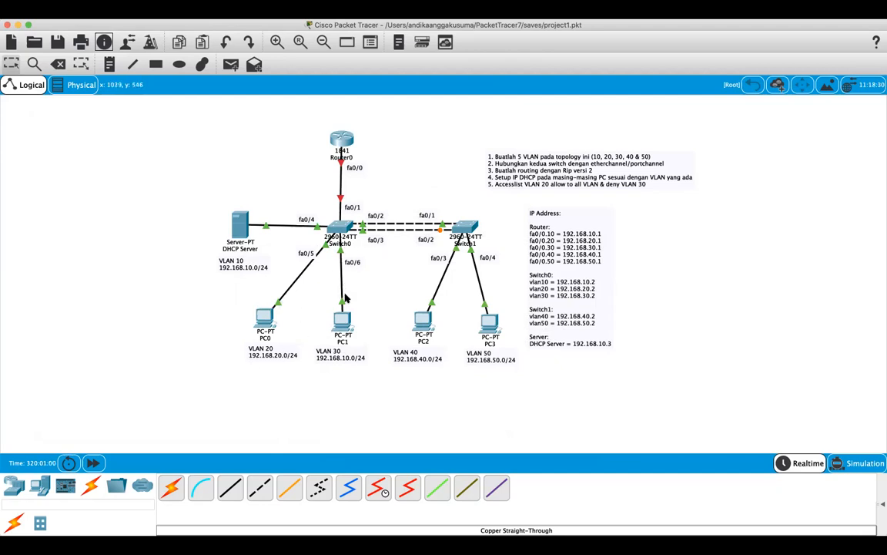
# Set interface fa0/4 on Switch0 to switchport access mode
pyautogui.click(341, 226)
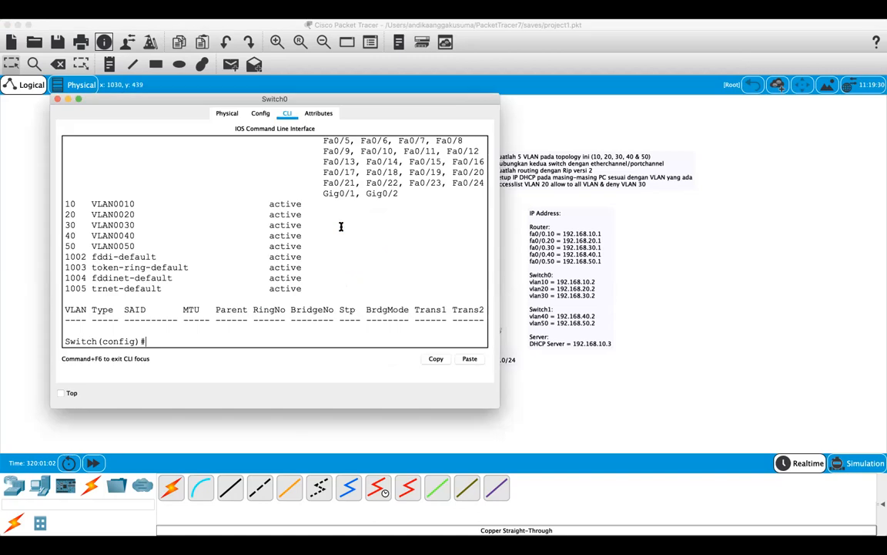
pyautogui.write('inter')
pyautogui.press('Tab')
pyautogui.write('fa0')
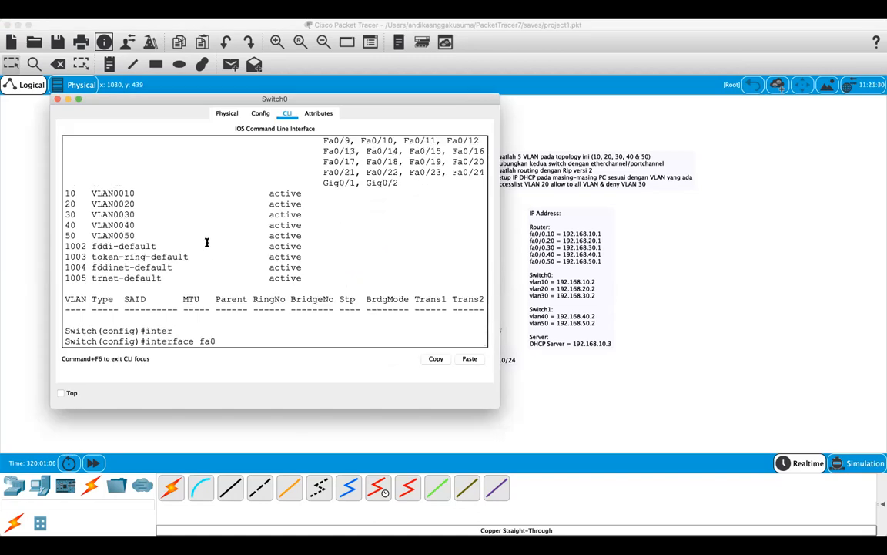
pyautogui.write('/4')
pyautogui.press('Return')
pyautogui.write('swi')
pyautogui.press('Tab')
pyautogui.write('mode')
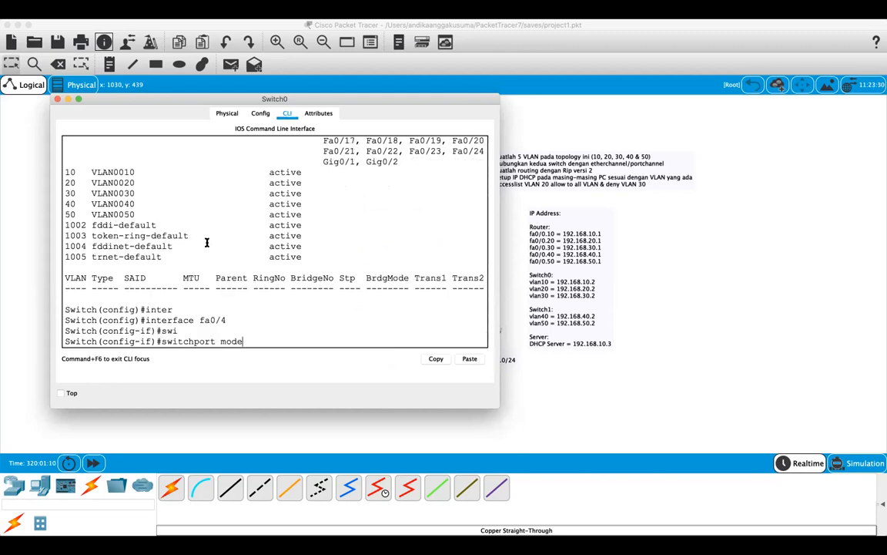
pyautogui.write(' acces')
pyautogui.press('Return')
# Assign Switch0's interface fa0/4 to access VLAN 10 and leave interface configuration
pyautogui.write('swi')
pyautogui.press('Tab')
pyautogui.write('acc')
pyautogui.press('Tab')
pyautogui.write('vlan')
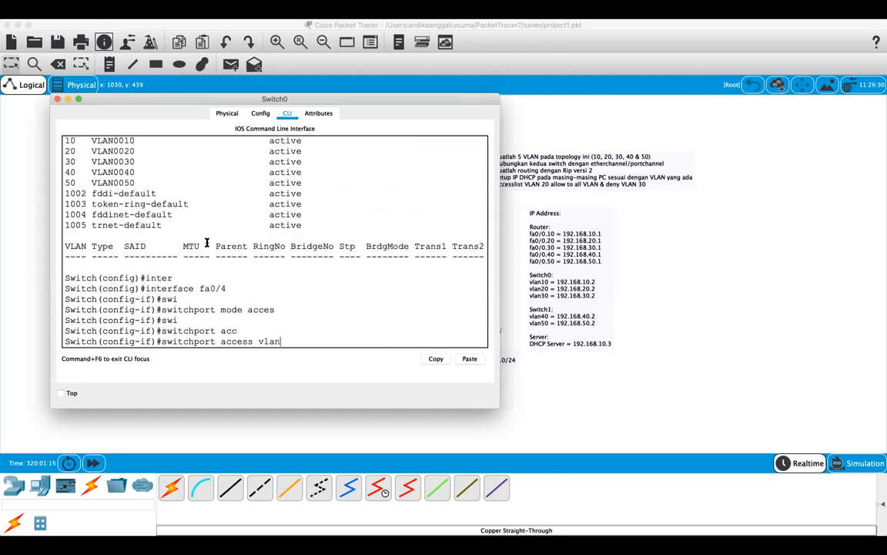
pyautogui.write(' 10')
pyautogui.press('Return')
pyautogui.write('exit')
pyautogui.press('Return')
# Set interface fa0/5 on Switch0 to switchport access mode
pyautogui.press('Up')
pyautogui.press('Up')
pyautogui.press('Up')
pyautogui.press('Up')
pyautogui.press('Up')
pyautogui.press('Up')
pyautogui.press('Up')
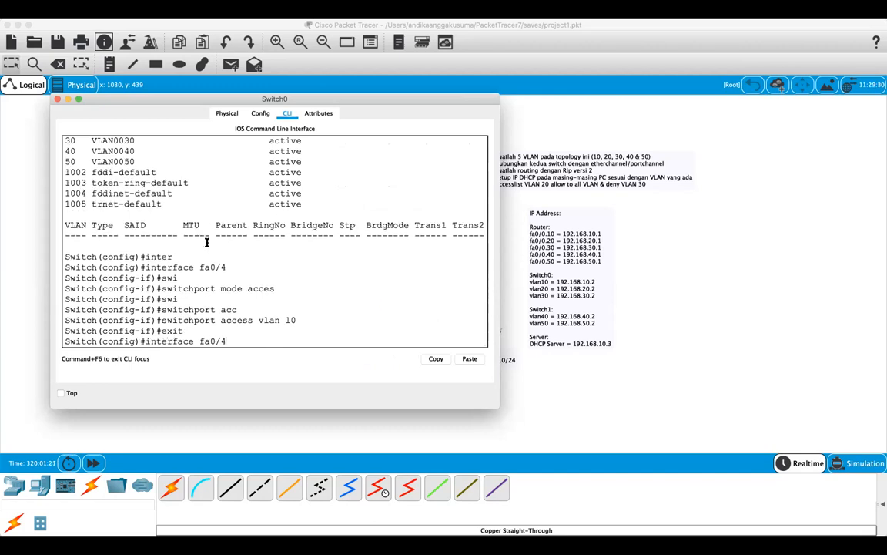
pyautogui.press('Return')
pyautogui.write('swi')
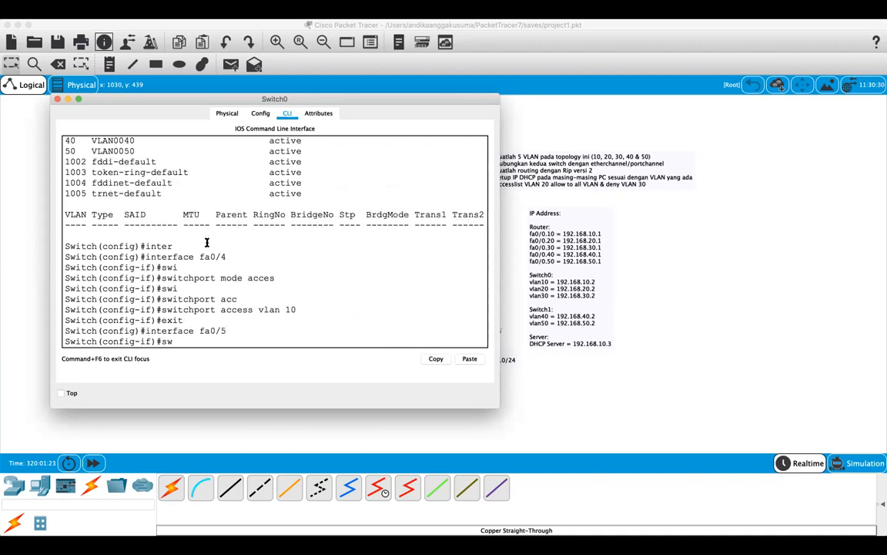
pyautogui.press('Tab')
pyautogui.write('mode')
pyautogui.press('Tab')
pyautogui.write('acc')
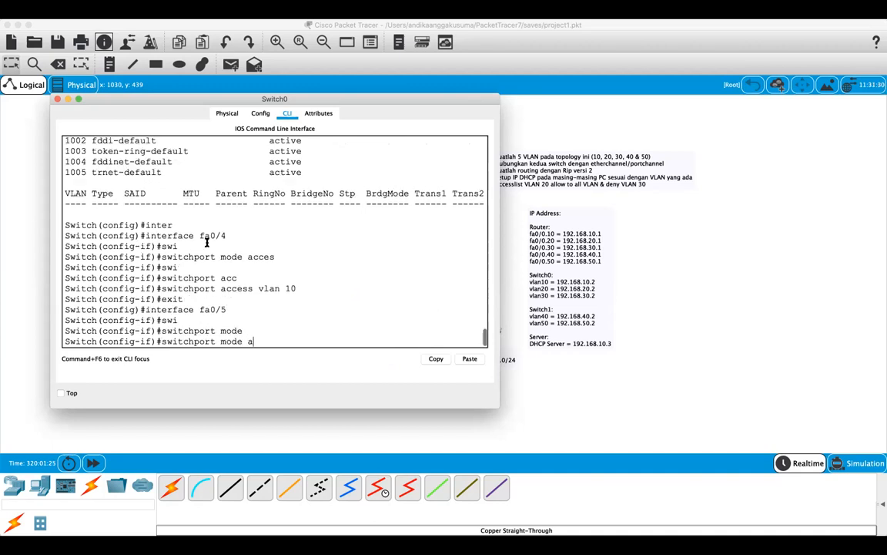
pyautogui.press('Tab')
pyautogui.press('Return')
# Assign Switch0's interface fa0/5 to access VLAN 20 and leave interface configuration
pyautogui.press('Up')
pyautogui.press('Up')
pyautogui.press('Up')
pyautogui.press('Up')
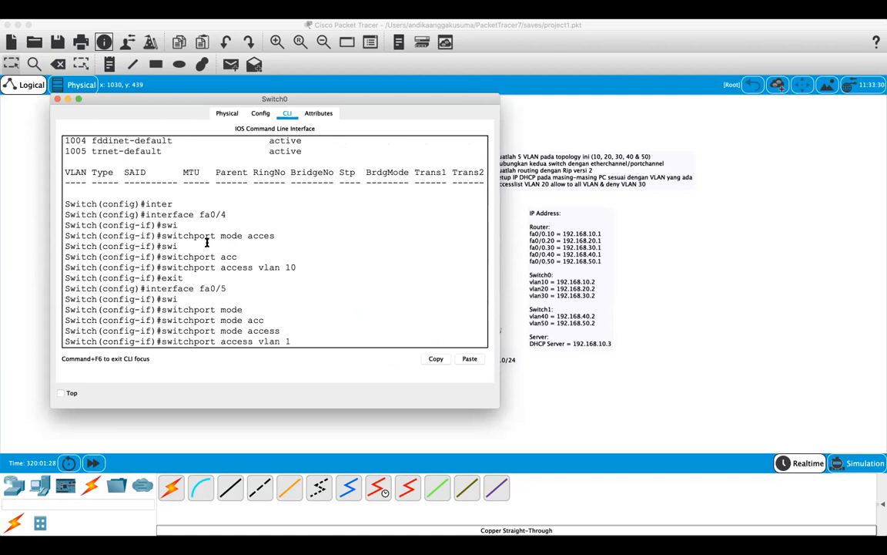
pyautogui.write('20')
pyautogui.press('Return')
pyautogui.write('ex')
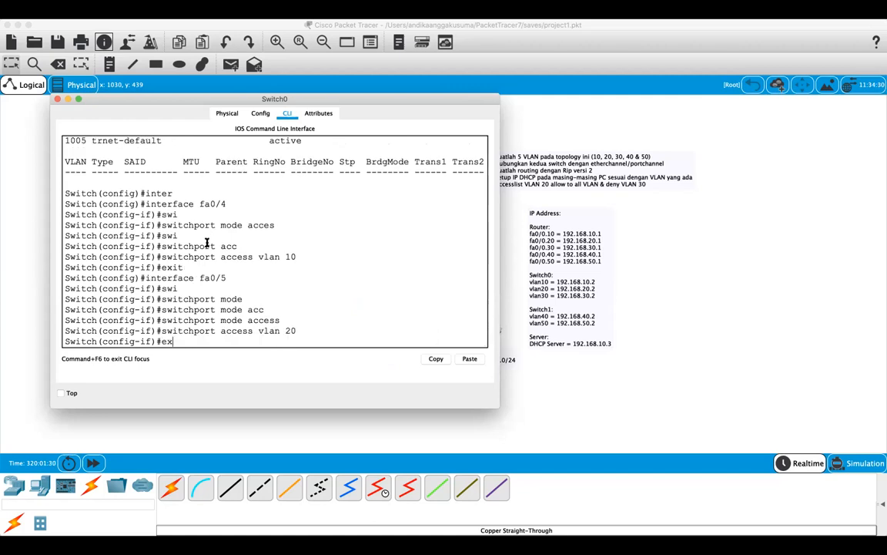
pyautogui.press('Return')
# Set interface fa0/6 on Switch0 to switchport access mode
pyautogui.press('Up')
pyautogui.press('Up')
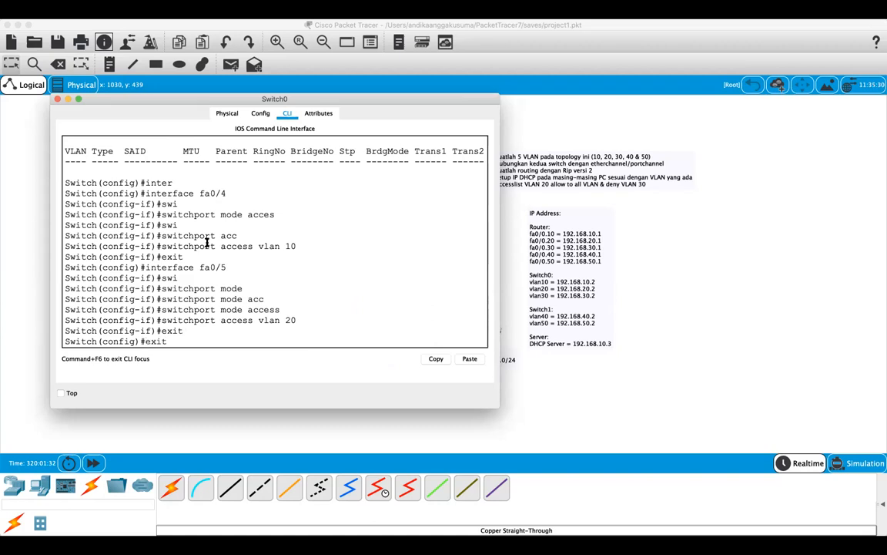
pyautogui.press('Return')
pyautogui.press('Up')
pyautogui.press('Up')
pyautogui.press('Up')
pyautogui.press('Up')
pyautogui.press('Return')
# Assign Switch0's interface fa0/6 to access VLAN 30 and leave interface configuration
pyautogui.press('Up')
pyautogui.press('Up')
pyautogui.press('Up')
pyautogui.press('Up')
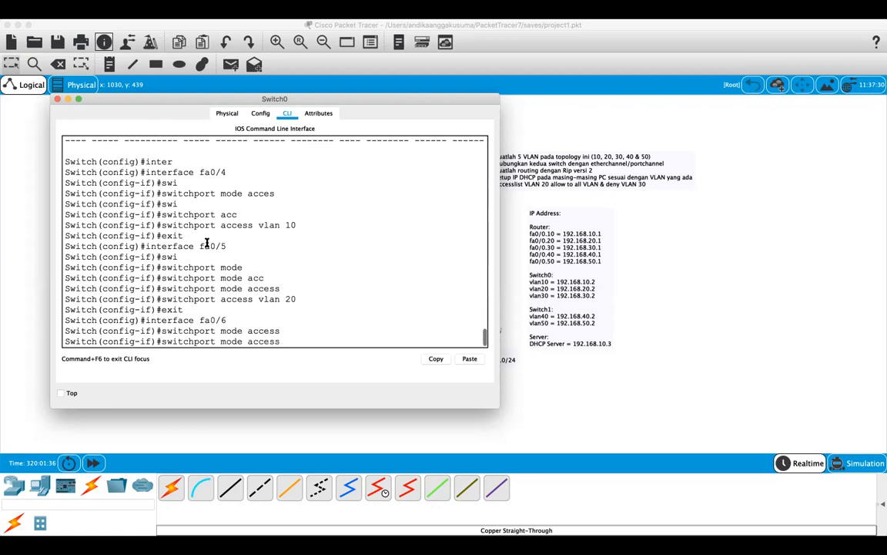
pyautogui.press('BackSpace')
pyautogui.press('BackSpace')
pyautogui.write('30')
pyautogui.press('Return')
pyautogui.write('exit')
pyautogui.press('Return')
# Display Switch0's VLAN table and compare its port assignments with the topology diagram
pyautogui.write('do sh vlan')
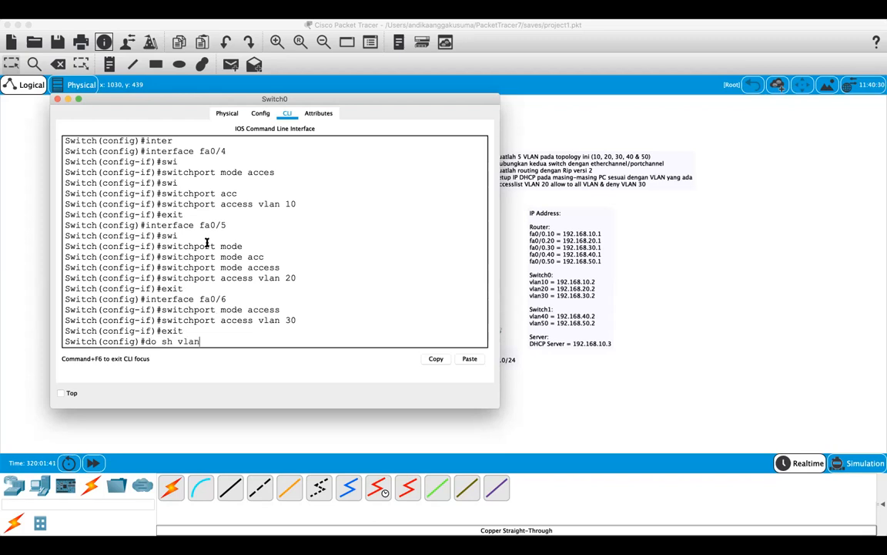
pyautogui.press('Return')
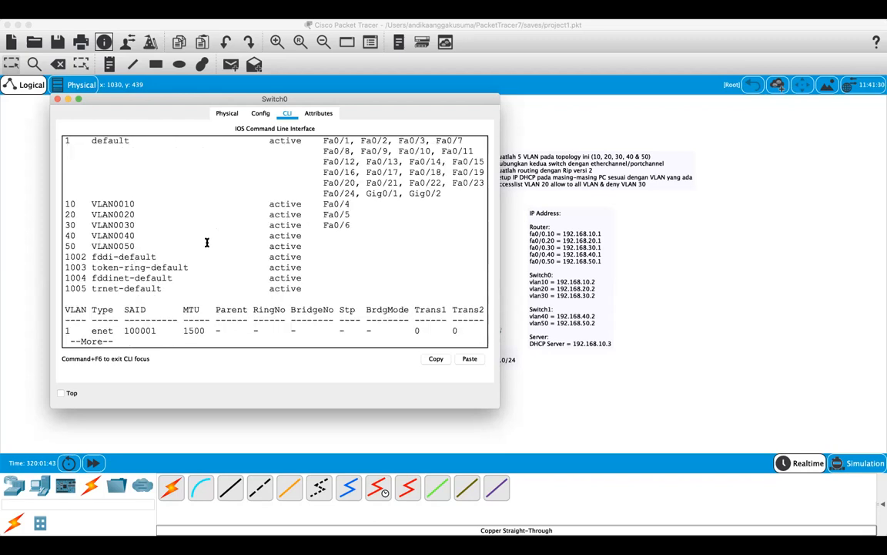
pyautogui.moveTo(332, 97); pyautogui.dragTo(693, 102)
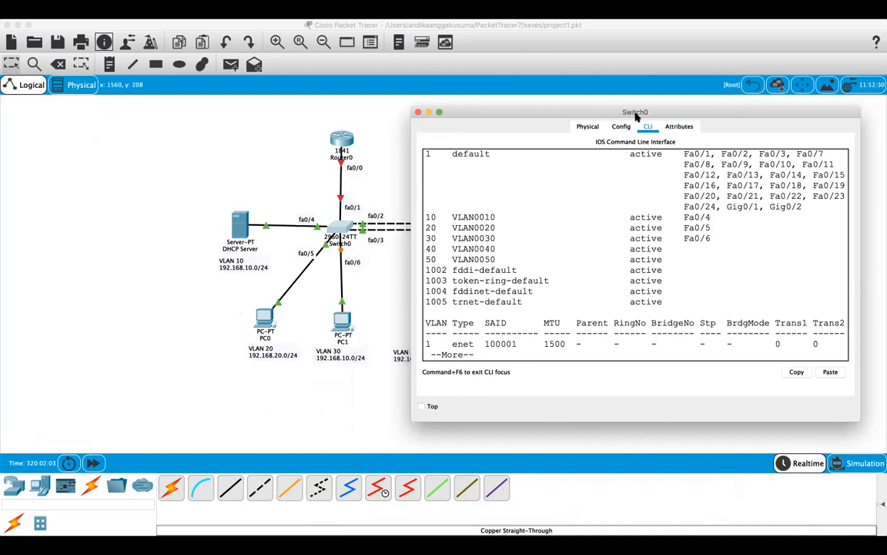
pyautogui.moveTo(635, 114); pyautogui.dragTo(254, 129)
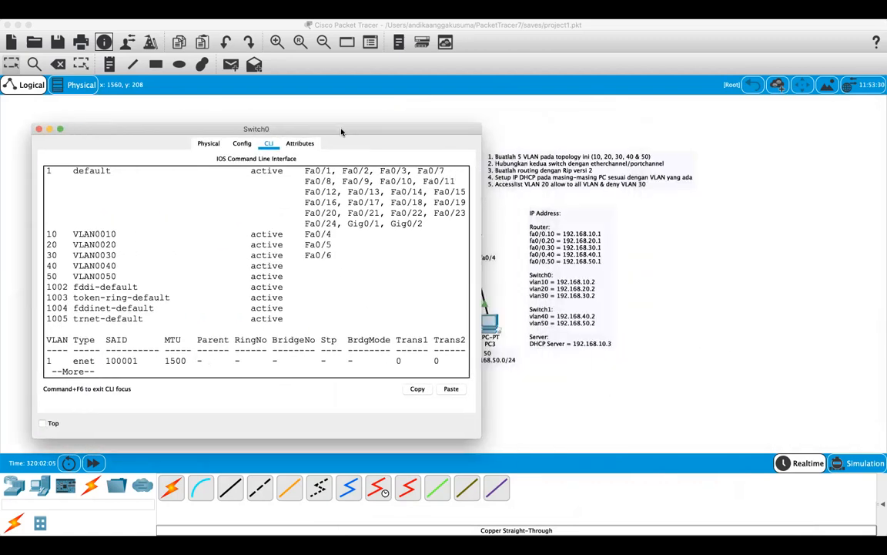
pyautogui.moveTo(342, 132); pyautogui.dragTo(256, 130)
pyautogui.click(431, 152)
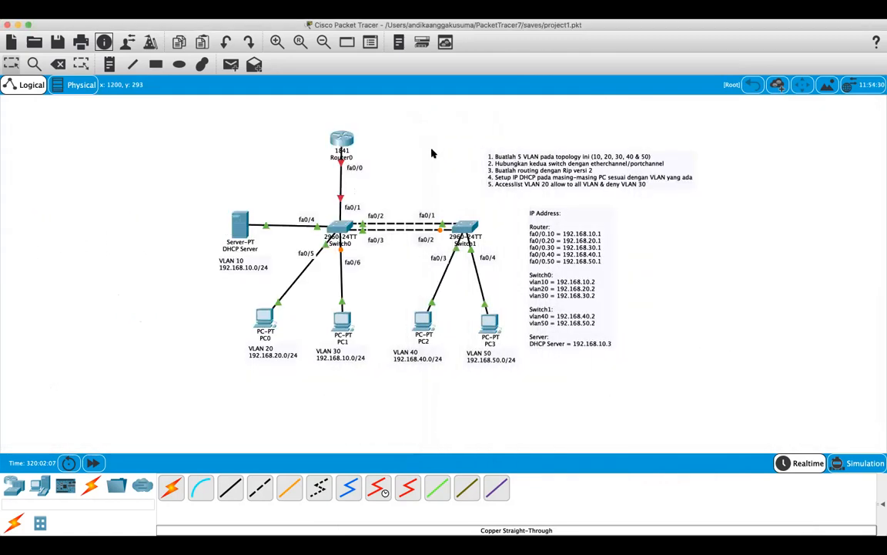
# Open Switch1's command line, enable privileged mode and enter global configuration
pyautogui.click(465, 229)
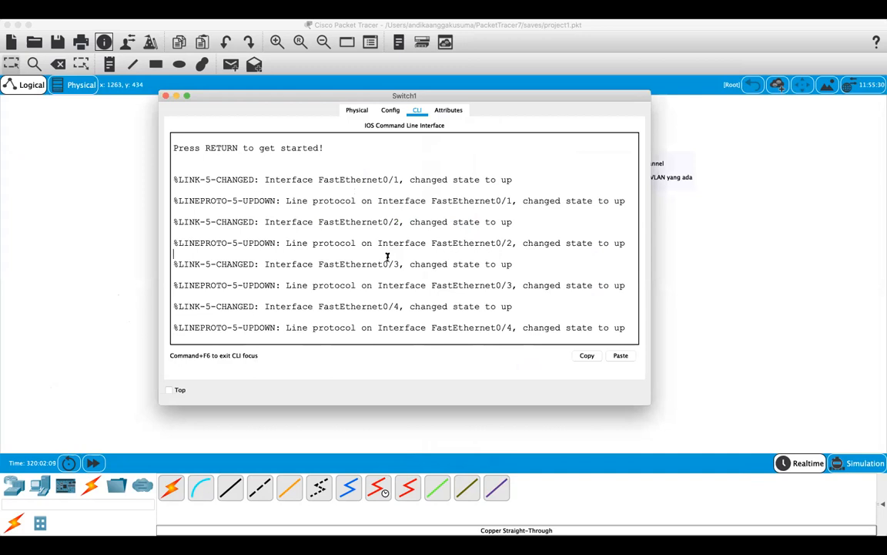
pyautogui.press('Return')
pyautogui.press('Return')
pyautogui.press('Return')
pyautogui.press('Return')
pyautogui.write('ena')
pyautogui.press('Tab')
pyautogui.press('Return')
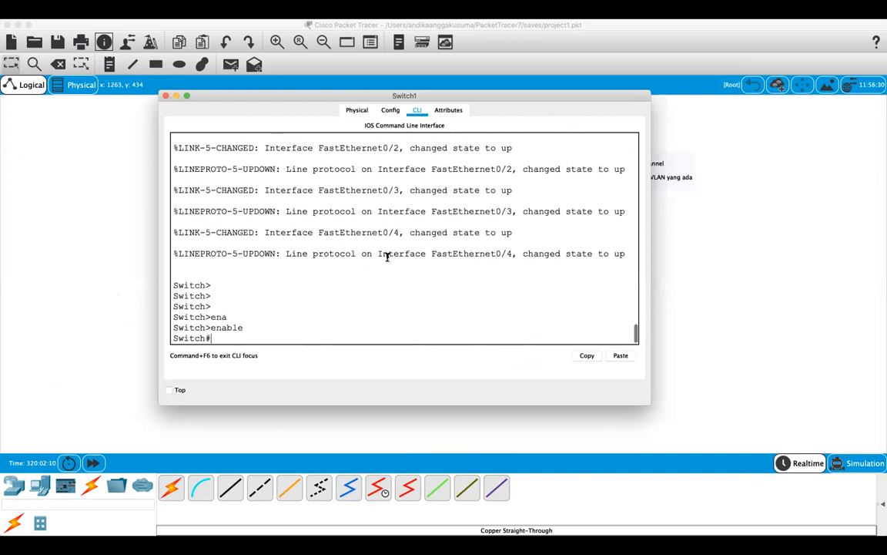
pyautogui.write('conf ter')
pyautogui.press('Return')
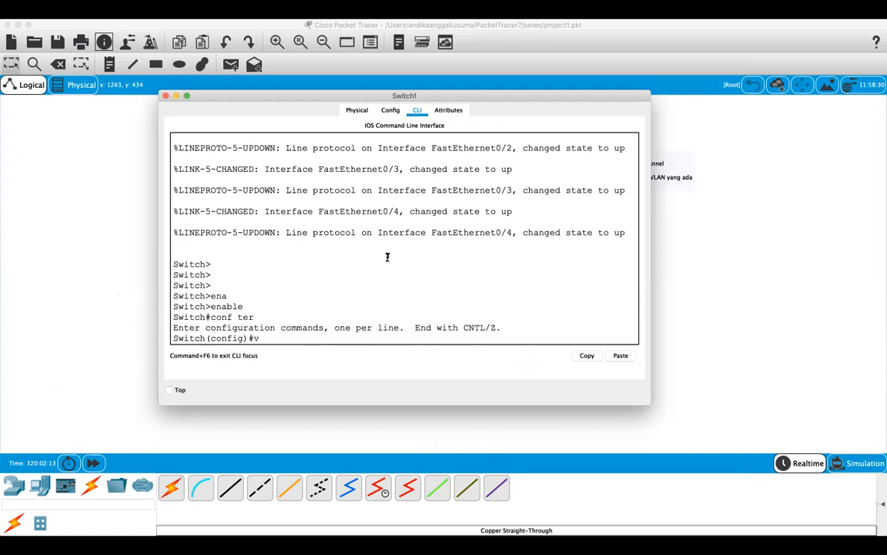
# Check the existing VLAN table on Switch1 from configuration mode
pyautogui.write('do sh vlan')
pyautogui.press('Return')
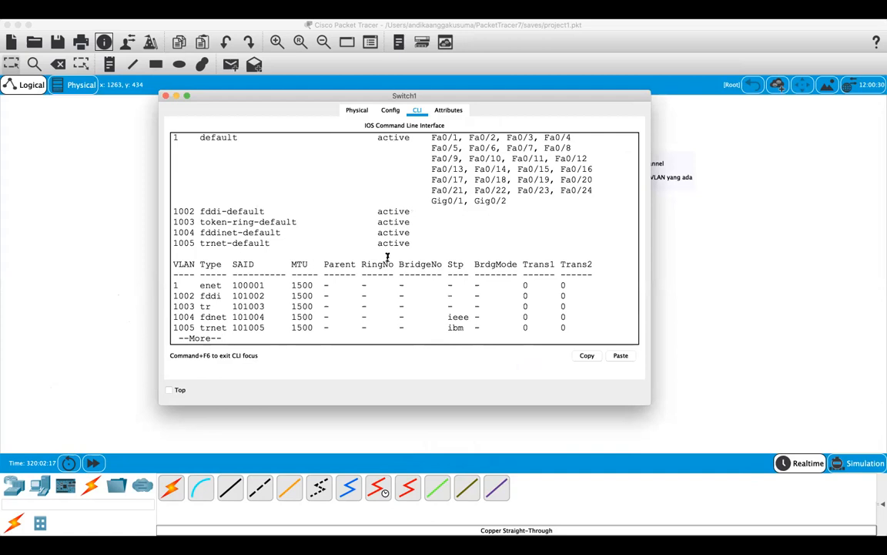
pyautogui.write('q')
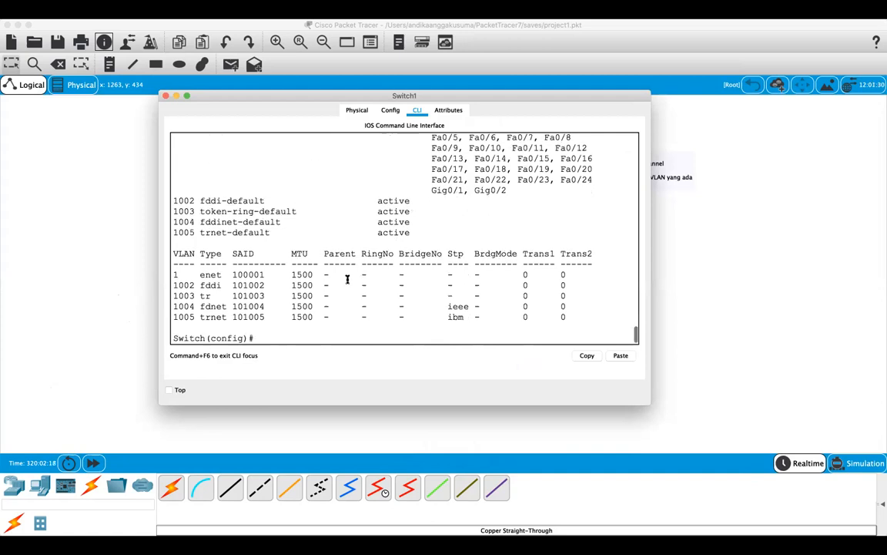
# Create VLANs 10, 20, 30, 40 and 50 on Switch1 and leave VLAN configuration
pyautogui.write('vlan 10')
pyautogui.press('Return')
pyautogui.write('vlan 20')
pyautogui.press('Return')
pyautogui.write('vlan 30')
pyautogui.press('Return')
pyautogui.write('vlan ')
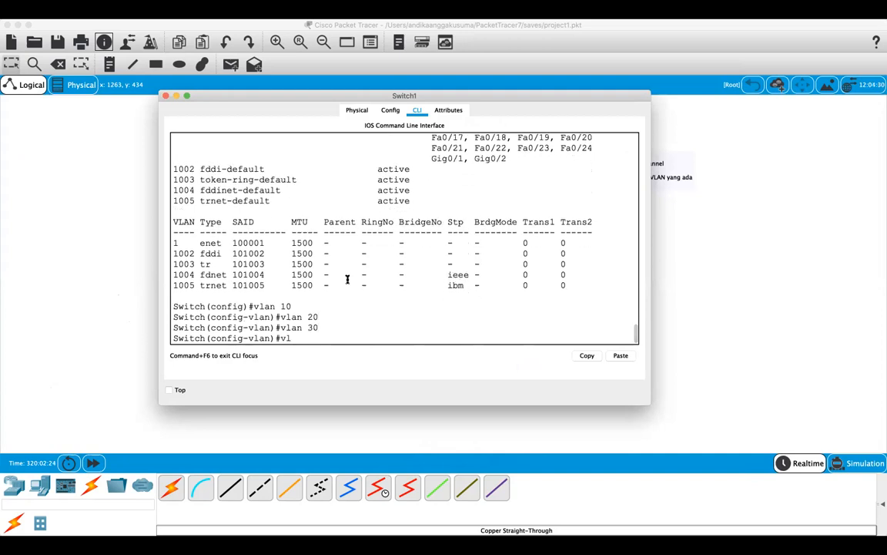
pyautogui.write('40')
pyautogui.press('Return')
pyautogui.write('vlan 50')
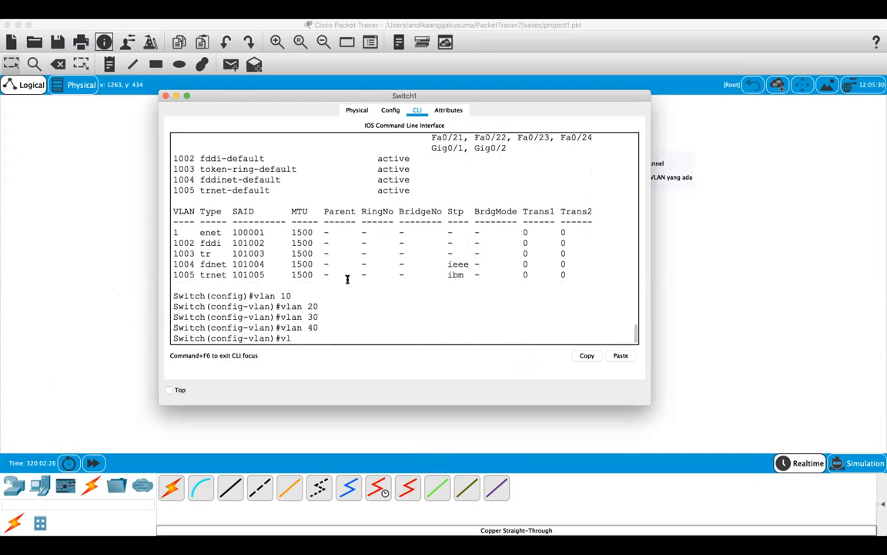
pyautogui.press('Return')
pyautogui.write('exit')
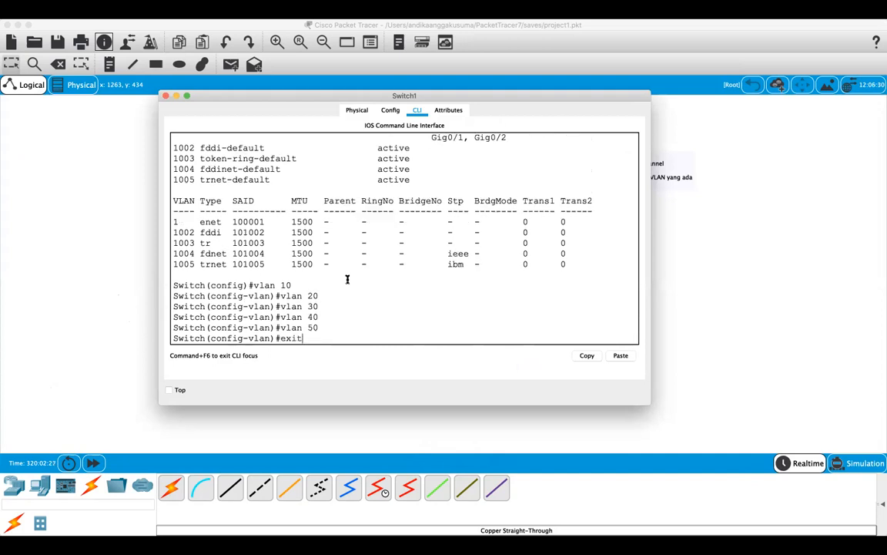
pyautogui.press('Return')
# Display Switch1's VLAN table and check the topology diagram for the PC port assignments
pyautogui.write('do sh')
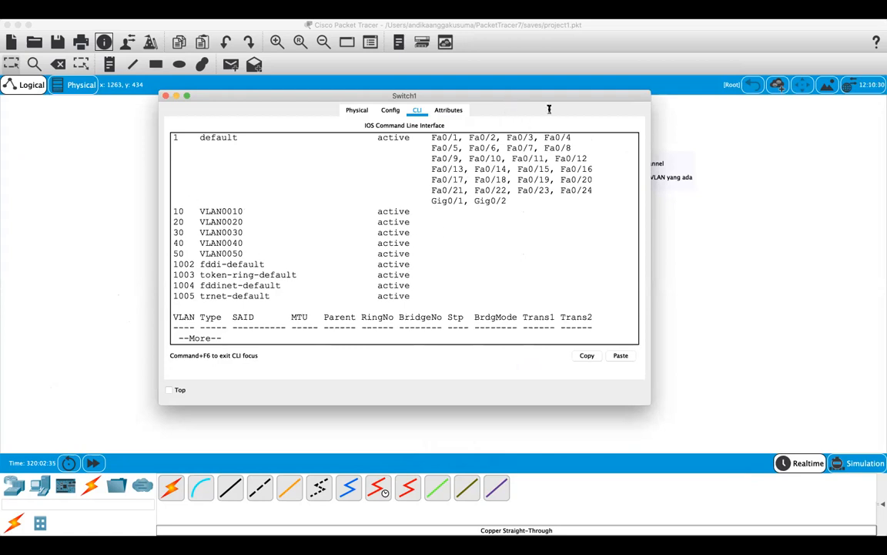
pyautogui.moveTo(541, 95); pyautogui.dragTo(296, 147)
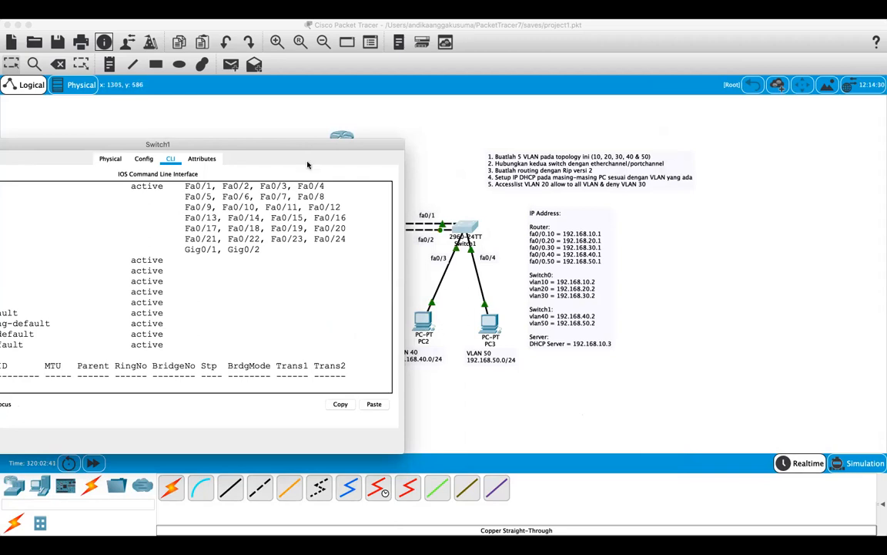
pyautogui.moveTo(267, 149); pyautogui.dragTo(556, 103)
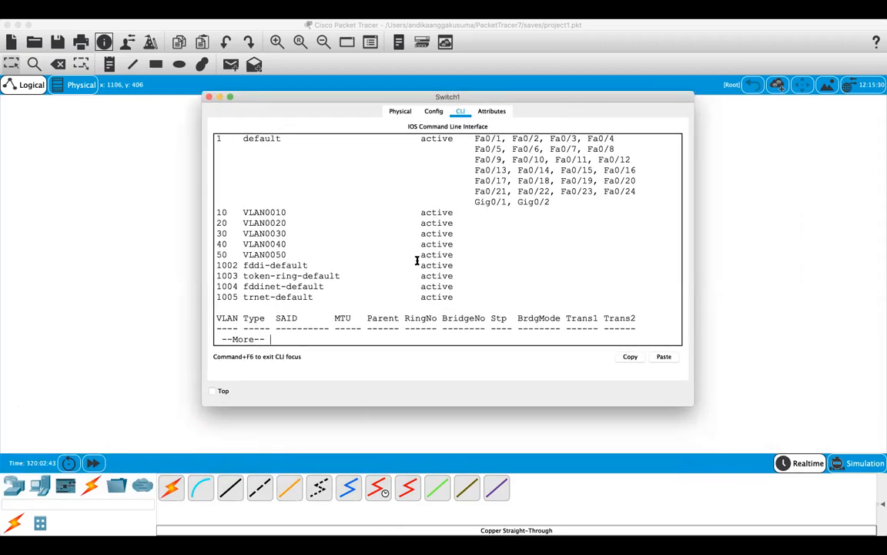
# Close the VLAN listing, enter Switch1's interface fa0/3 and set its switchport to access mode
pyautogui.write('qinter')
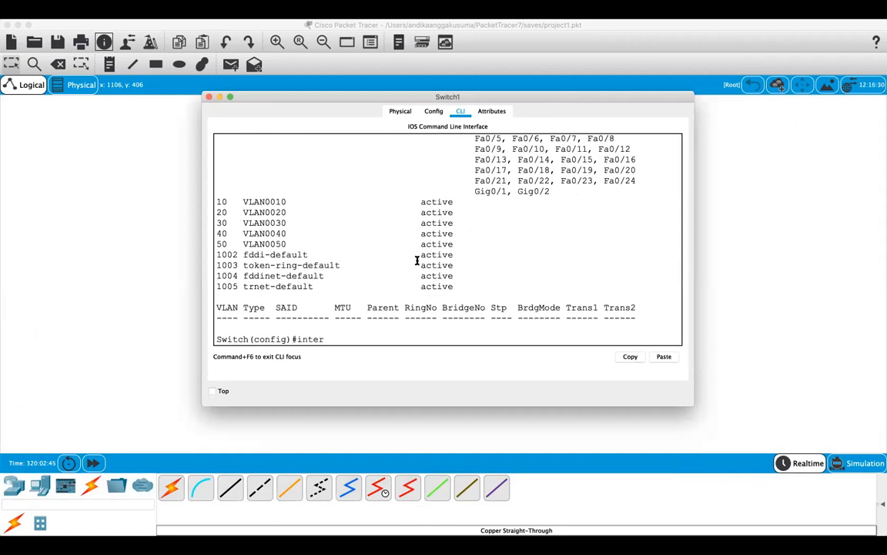
pyautogui.press('Tab')
pyautogui.write('fa0.')
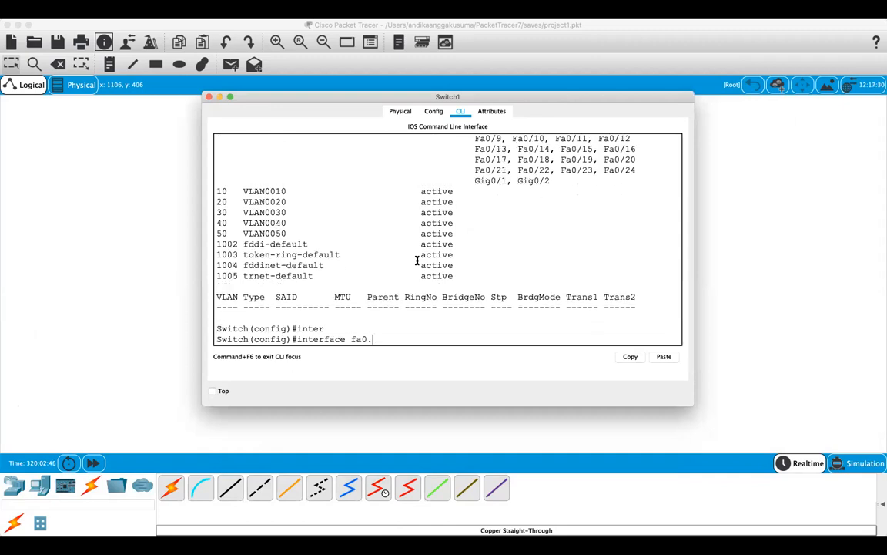
pyautogui.press('BackSpace')
pyautogui.write('/3')
pyautogui.press('Return')
pyautogui.write('swi')
pyautogui.press('Tab')
pyautogui.write('m')
pyautogui.press('Tab')
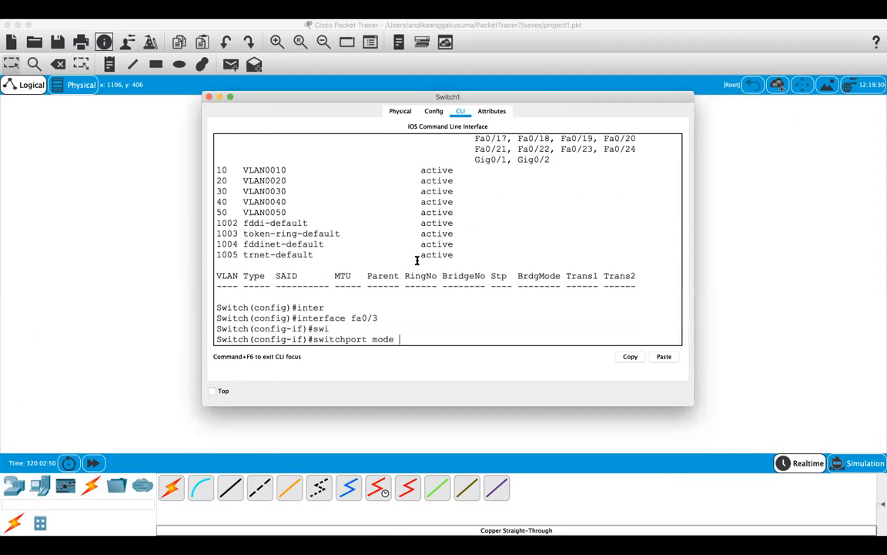
pyautogui.write('acc')
pyautogui.press('Tab')
pyautogui.press('Return')
# Assign Switch1's interface fa0/3 to access VLAN 40 and leave interface configuration
pyautogui.write('swi')
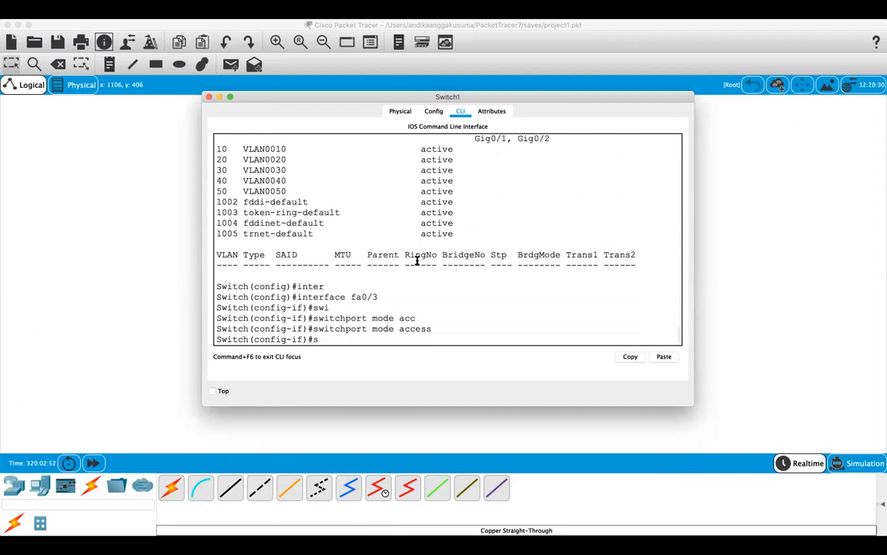
pyautogui.press('Tab')
pyautogui.write('acc')
pyautogui.press('Tab')
pyautogui.write('vlan')
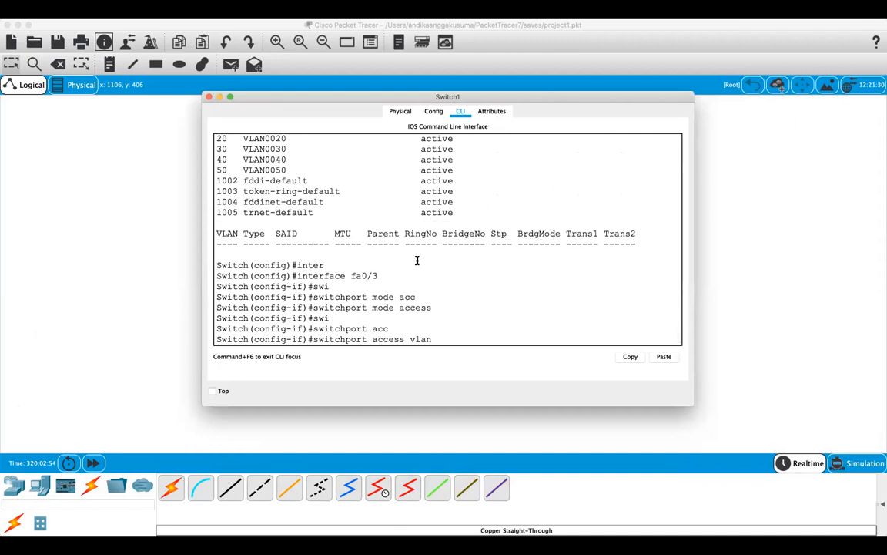
pyautogui.press('Return')
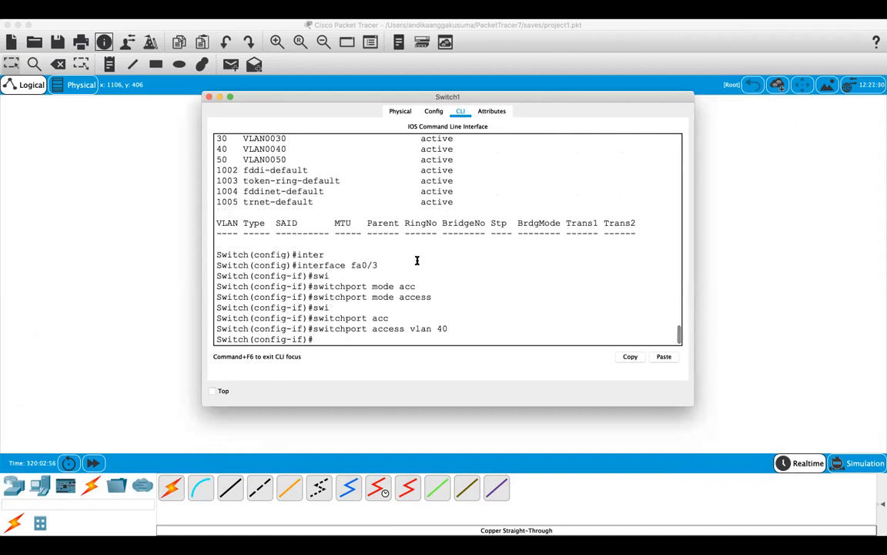
pyautogui.write('exit')
pyautogui.press('Return')
# Enter Switch1's interface fa0/4 and set its switchport to access mode
pyautogui.press('Up')
pyautogui.press('Up')
pyautogui.press('Up')
pyautogui.press('Up')
pyautogui.press('BackSpace')
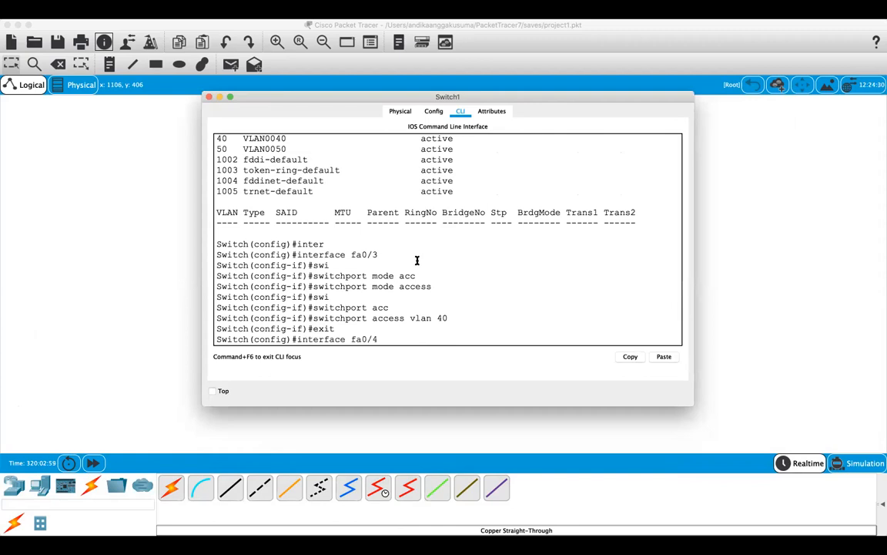
pyautogui.write('4')
pyautogui.press('Return')
pyautogui.press('Up')
pyautogui.press('Up')
pyautogui.press('Up')
pyautogui.press('Up')
pyautogui.press('Return')
# Assign Switch1's interface fa0/4 to access VLAN 50 and leave interface configuration
pyautogui.press('Up')
pyautogui.press('Up')
pyautogui.press('Up')
pyautogui.press('Up')
pyautogui.press('BackSpace')
pyautogui.press('BackSpace')
pyautogui.write('50')
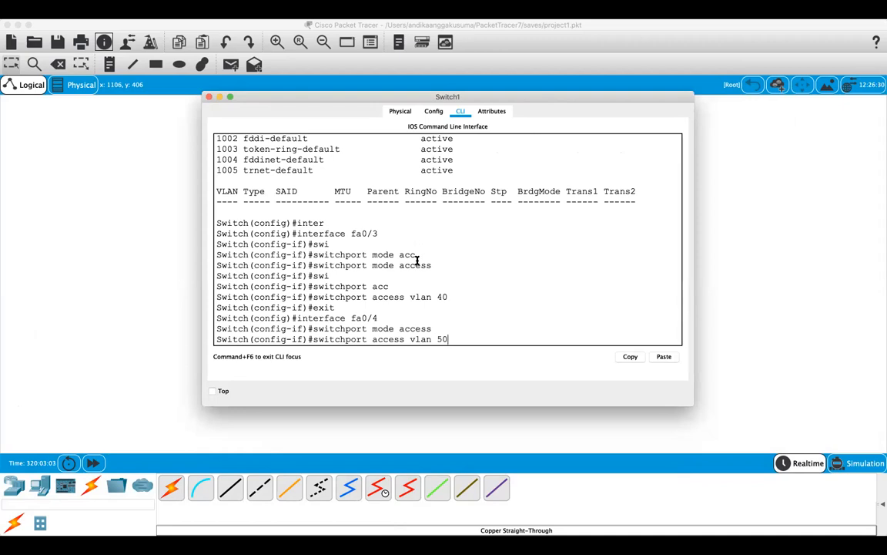
pyautogui.press('Return')
pyautogui.write('exit')
pyautogui.press('Return')
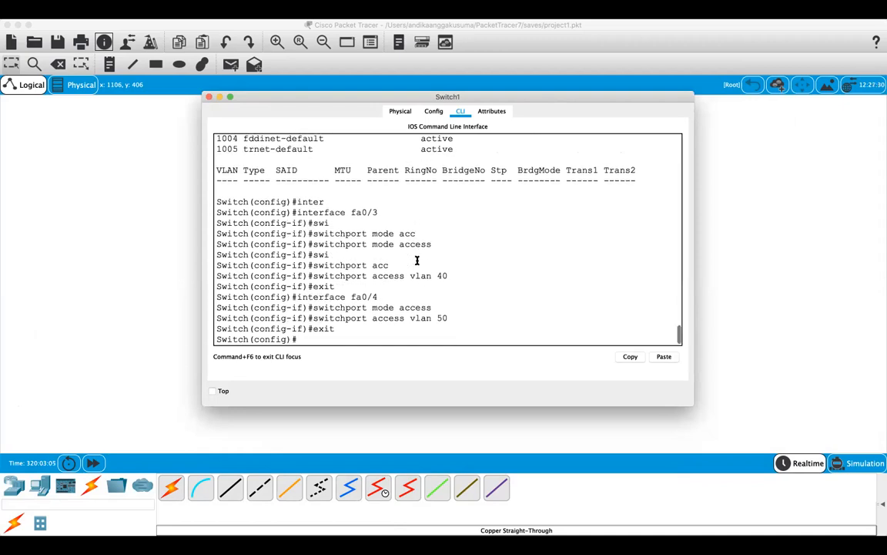
# Display Switch1's VLAN table again, compare the port assignments with the topology diagram and close the listing
pyautogui.write('do sh vlab')
pyautogui.press('Return')
pyautogui.press('Up')
pyautogui.press('BackSpace')
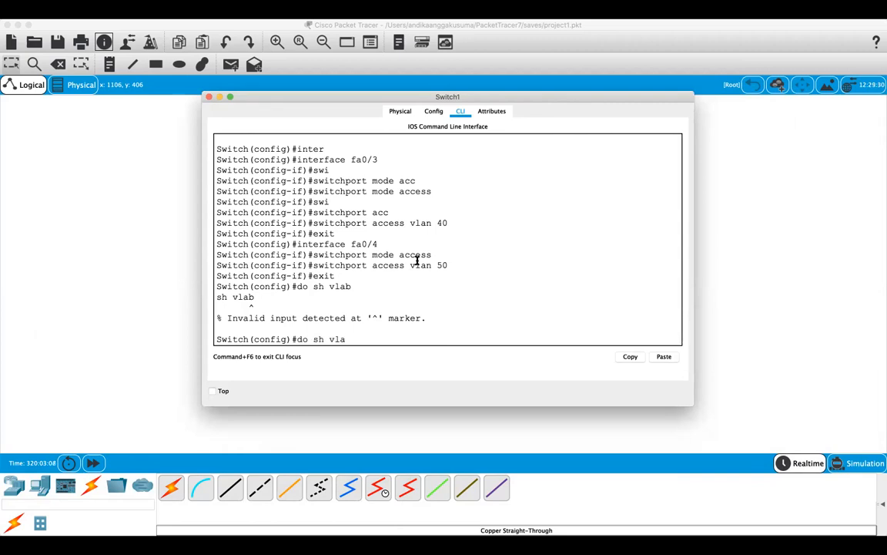
pyautogui.press('Return')
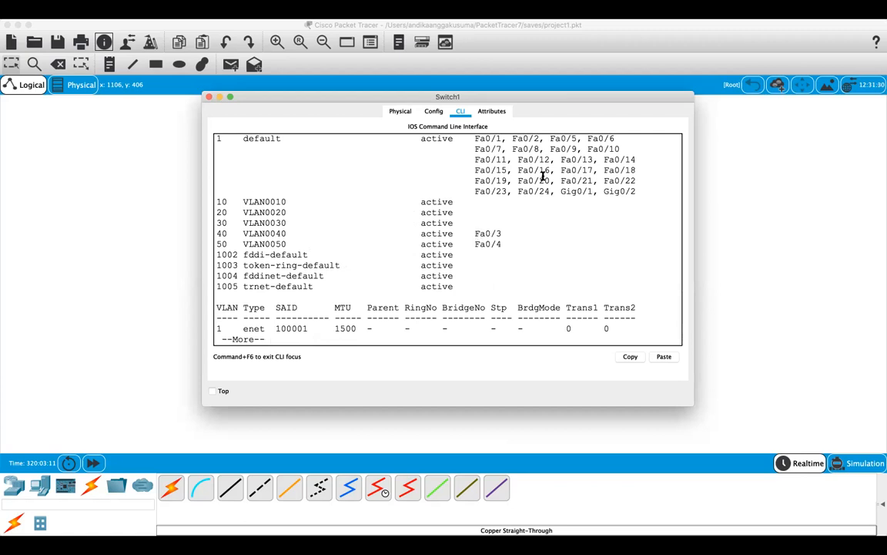
pyautogui.moveTo(416, 98); pyautogui.dragTo(270, 113)
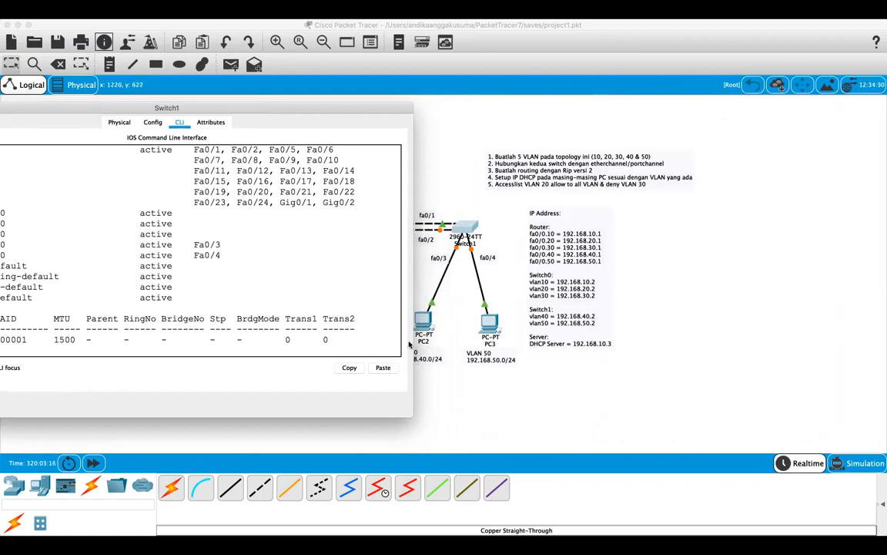
pyautogui.moveTo(326, 108); pyautogui.dragTo(746, 94)
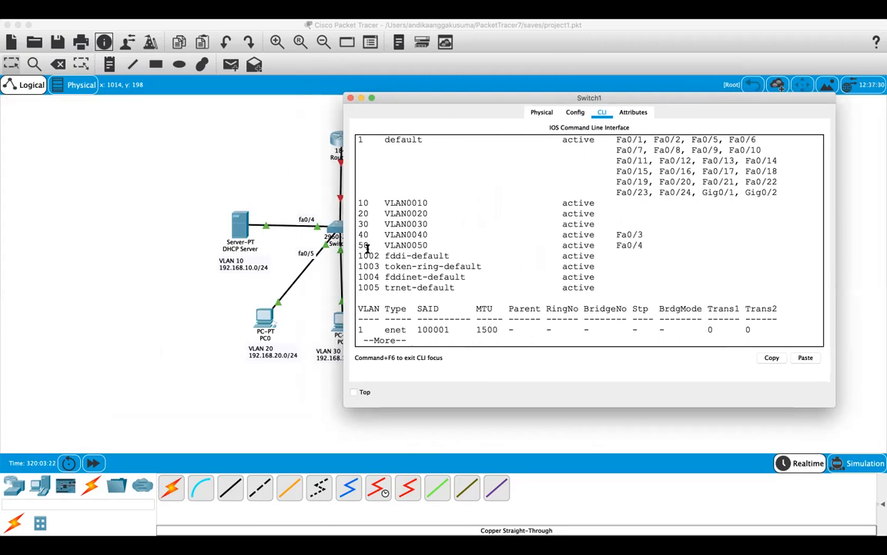
pyautogui.press('q')
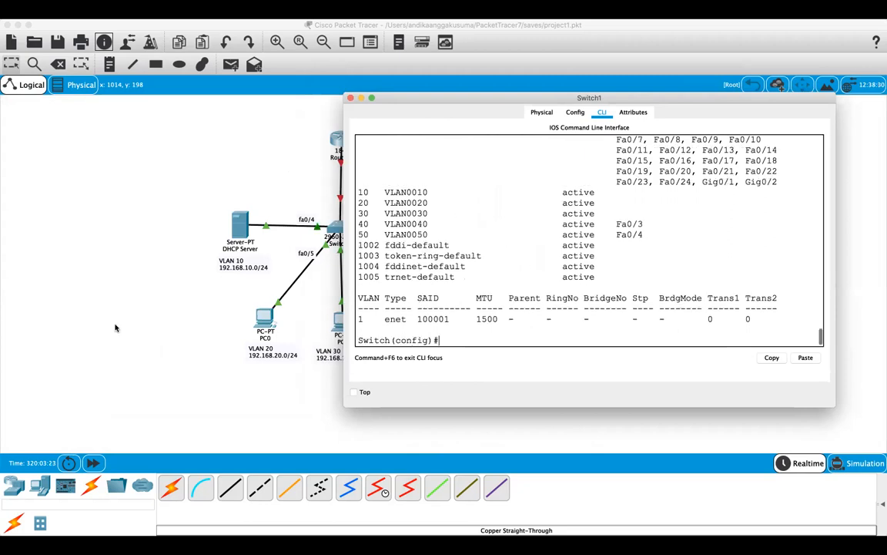
# Return to the topology and bring up Switch0's command line, keeping the IP address notes in view
pyautogui.click(117, 314)
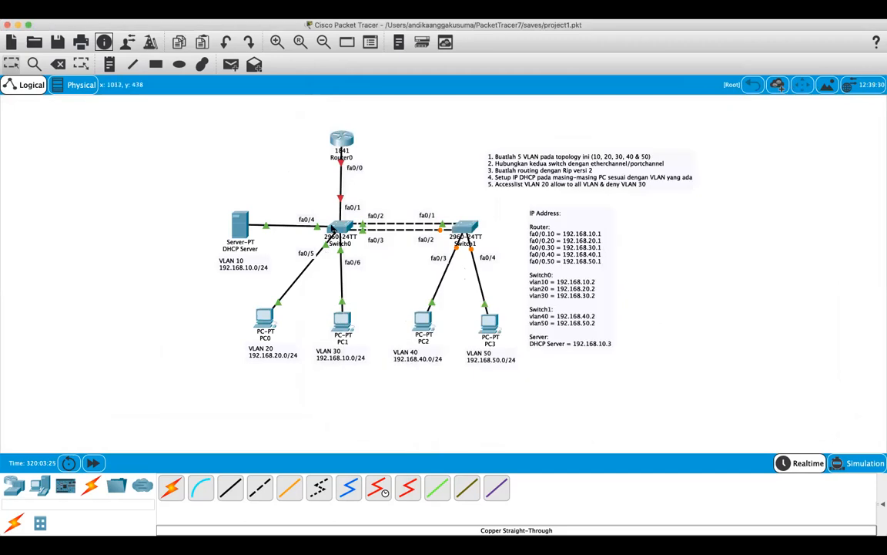
pyautogui.moveTo(332, 230)
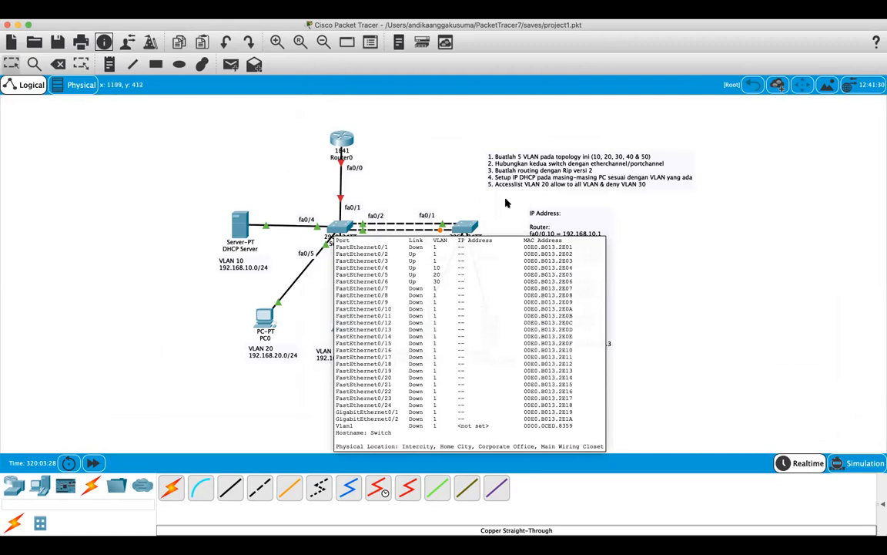
pyautogui.click(340, 228)
pyautogui.moveTo(266, 127); pyautogui.dragTo(402, 84)
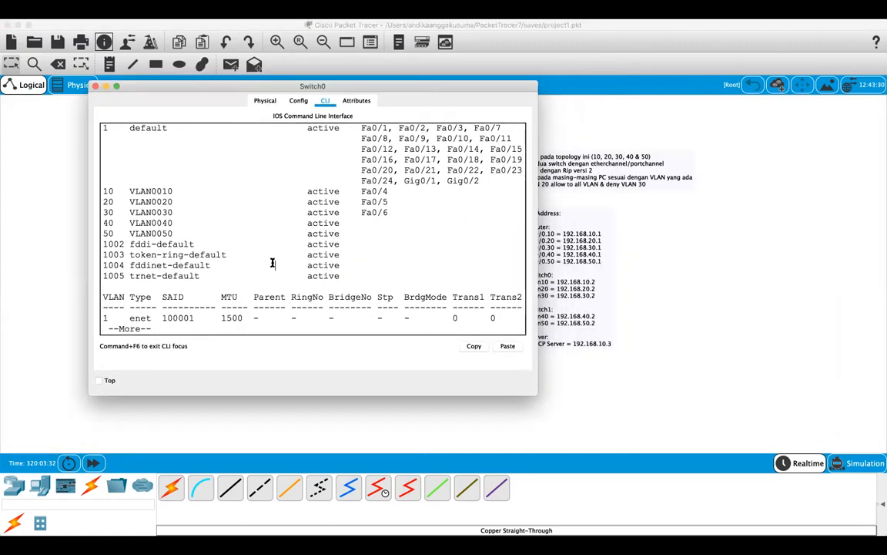
# Leave the VLAN listing on Switch0 and enter configuration of interface VLAN 10
pyautogui.press('space')
pyautogui.write('in')
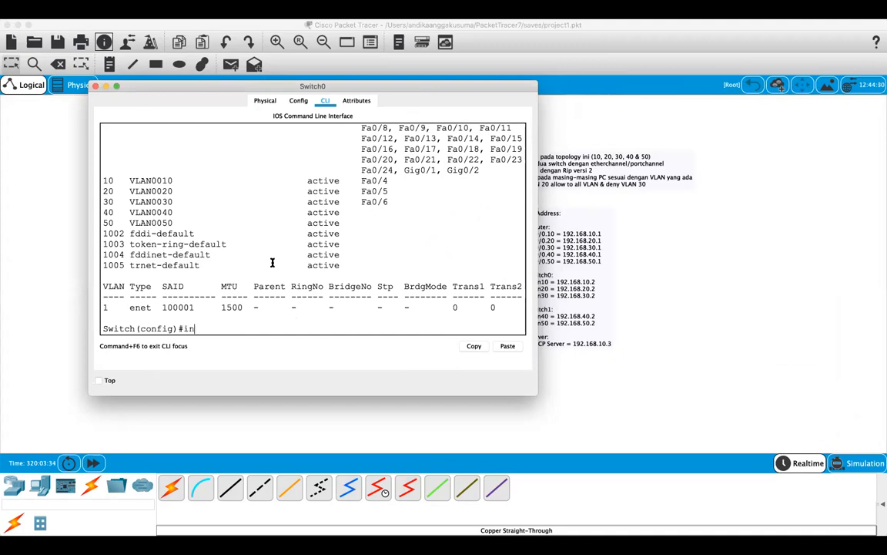
pyautogui.write('ter')
pyautogui.press('Tab')
pyautogui.write('vlan')
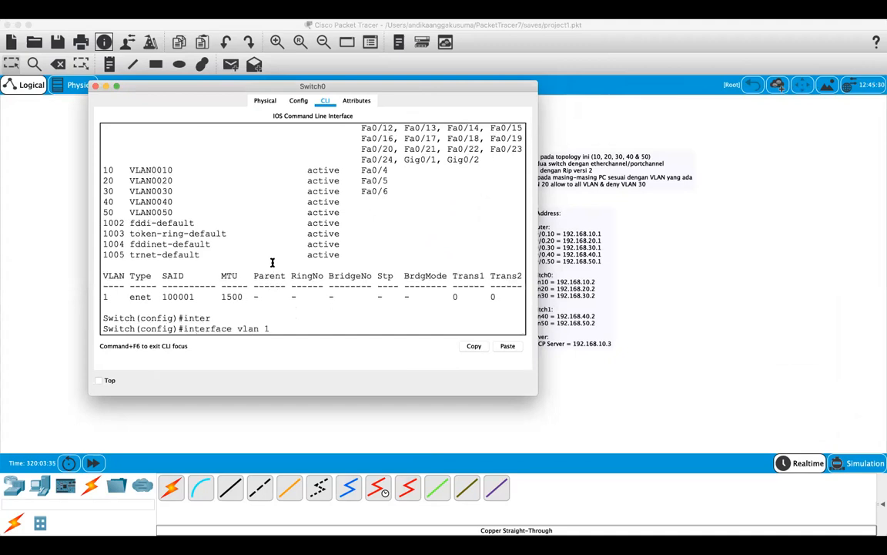
pyautogui.write(' 10')
pyautogui.press('Return')
pyautogui.press('Return')
pyautogui.press('Return')
pyautogui.press('Return')
pyautogui.press('Return')
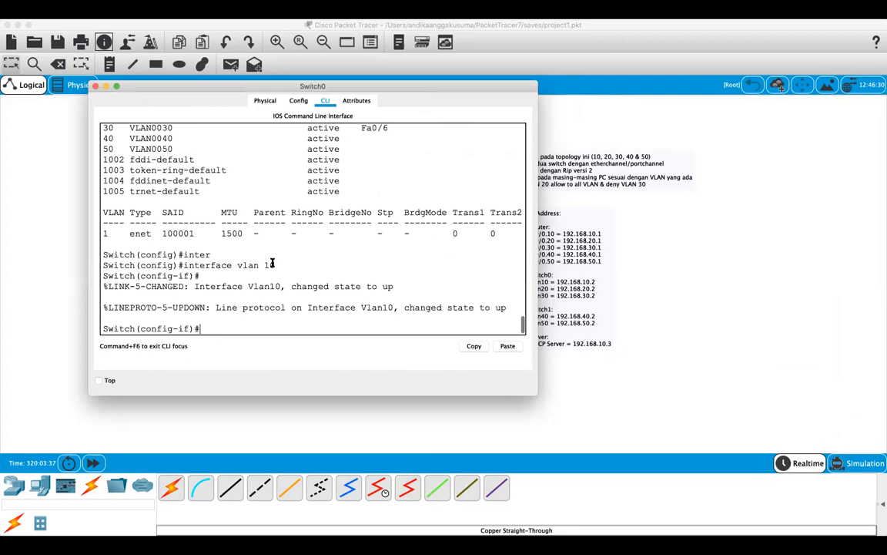
# Assign IP address 192.168.10.2 with mask 255.255.255.0 to Switch0's VLAN 10 interface and exit it
pyautogui.write('ip address 192.168.10.')
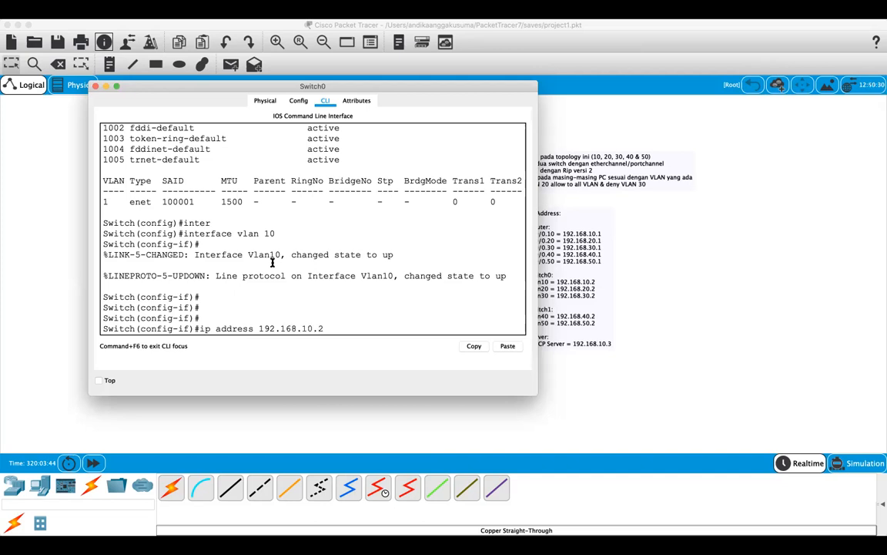
pyautogui.write('2 255.255.255.0')
pyautogui.press('Return')
pyautogui.write('exit')
pyautogui.press('Return')
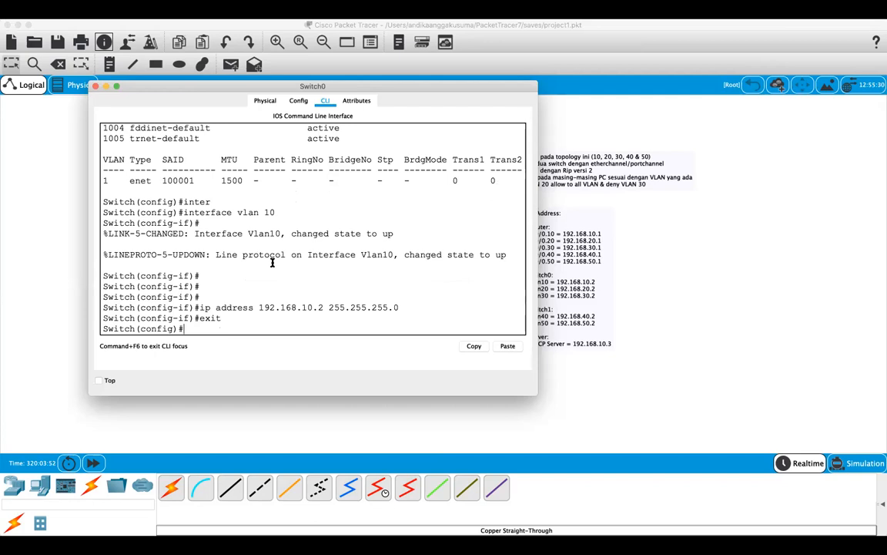
# Enter configuration of interface VLAN 20 on Switch0
pyautogui.press('Up')
pyautogui.press('Up')
pyautogui.press('Up')
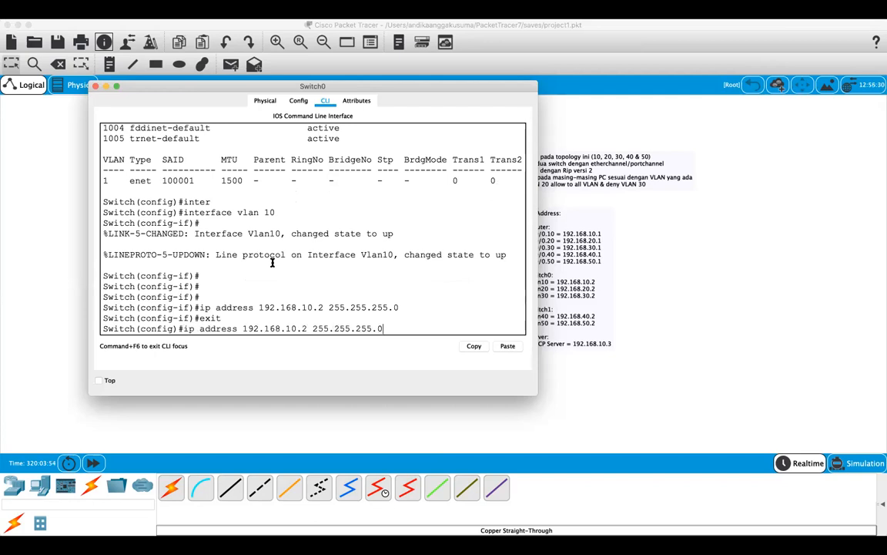
pyautogui.press('BackSpace')
pyautogui.press('BackSpace')
pyautogui.write('20')
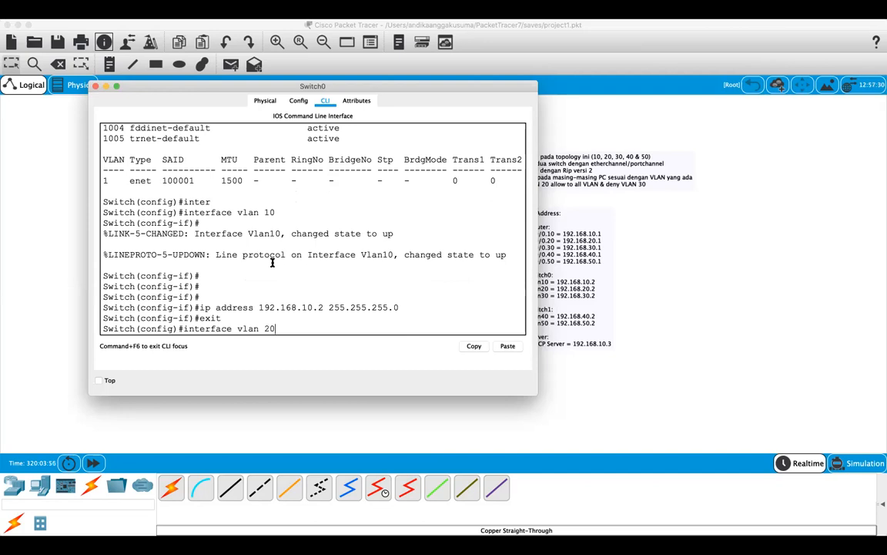
pyautogui.press('Return')
# Assign IP address 192.168.20.2 with mask 255.255.255.0 to Switch0's VLAN 20 interface and exit it
pyautogui.press('Up')
pyautogui.press('Up')
pyautogui.press('Up')
pyautogui.press('Left')
pyautogui.press('Left')
pyautogui.press('Left')
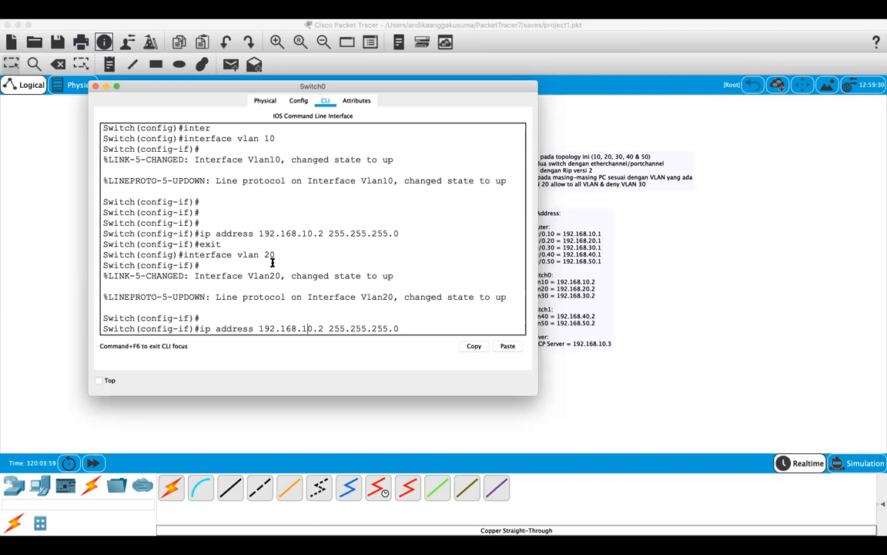
pyautogui.press('BackSpace')
pyautogui.write('2')
pyautogui.press('Return')
pyautogui.press('Return')
pyautogui.press('Return')
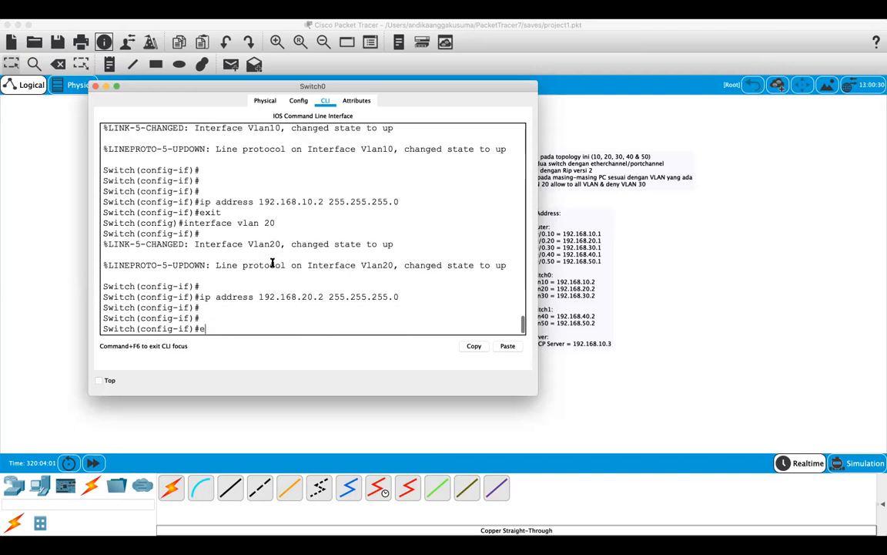
pyautogui.write('exit')
pyautogui.press('Return')
# Enter configuration of interface VLAN 30 on Switch0
pyautogui.write('interface vlan 20')
pyautogui.press('BackSpace')
pyautogui.write('30')
pyautogui.press('Return')
# Assign IP address 192.168.30.2 with mask 255.255.255.0 to Switch0's VLAN 30 interface and exit it
pyautogui.press('Up')
pyautogui.press('Up')
pyautogui.press('Up')
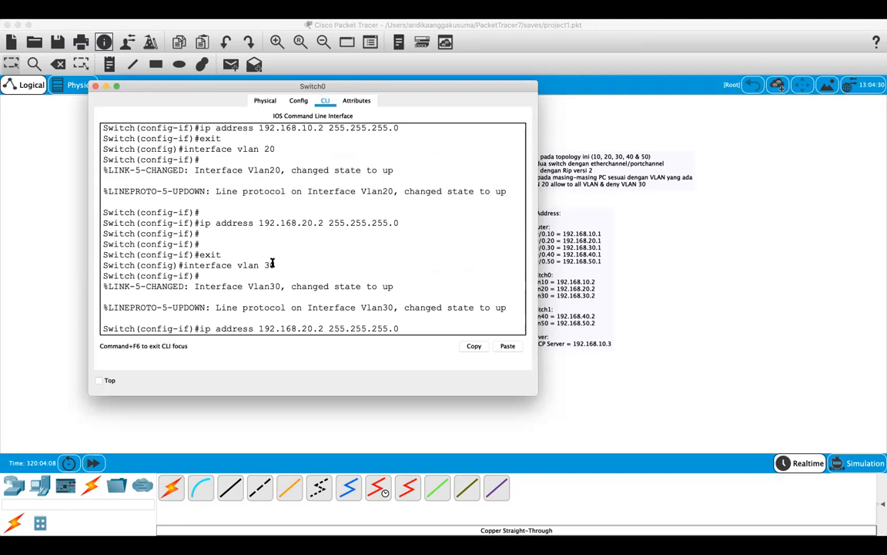
pyautogui.press('Left')
pyautogui.press('Left')
pyautogui.press('Left')
pyautogui.press('Left')
pyautogui.press('Left')
pyautogui.press('Left')
pyautogui.press('Left')
pyautogui.press('Left')
pyautogui.press('Left')
pyautogui.press('Left')
pyautogui.press('Left')
pyautogui.press('Left')
pyautogui.press('Left')
pyautogui.press('Left')
pyautogui.press('Left')
pyautogui.press('Left')
pyautogui.press('BackSpace')
pyautogui.write('3')
pyautogui.press('Return')
pyautogui.write('exit')
pyautogui.press('Return')
# Display Switch0's brief IP interface summary through to the VLAN interfaces to check their addresses
pyautogui.write('do sh ip int brief')
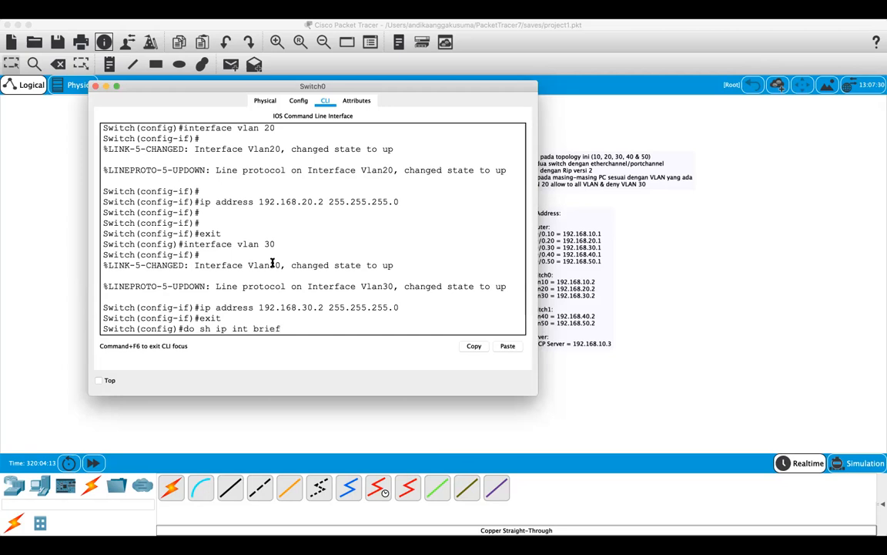
pyautogui.press('Return')
pyautogui.press('space')
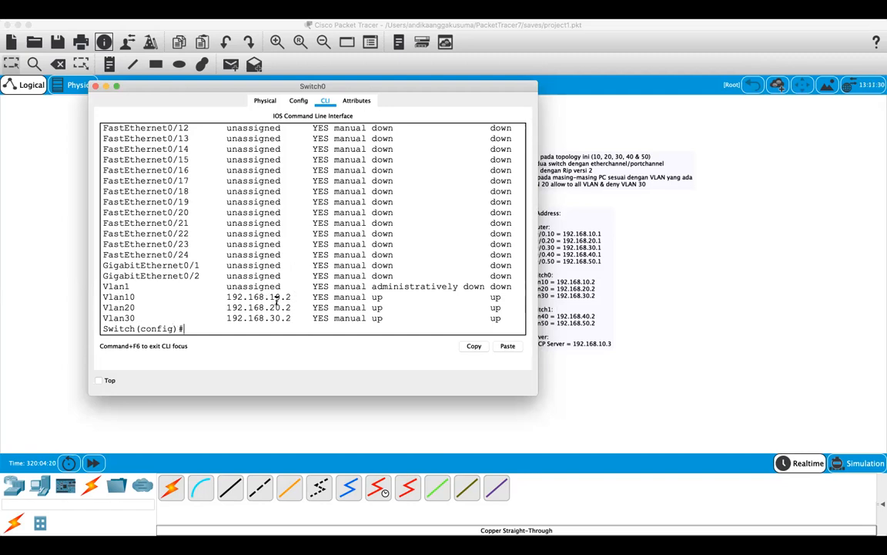
# Open Switch1's command-line interface in place of Switch0's
pyautogui.click(536, 426)
pyautogui.click(466, 227)
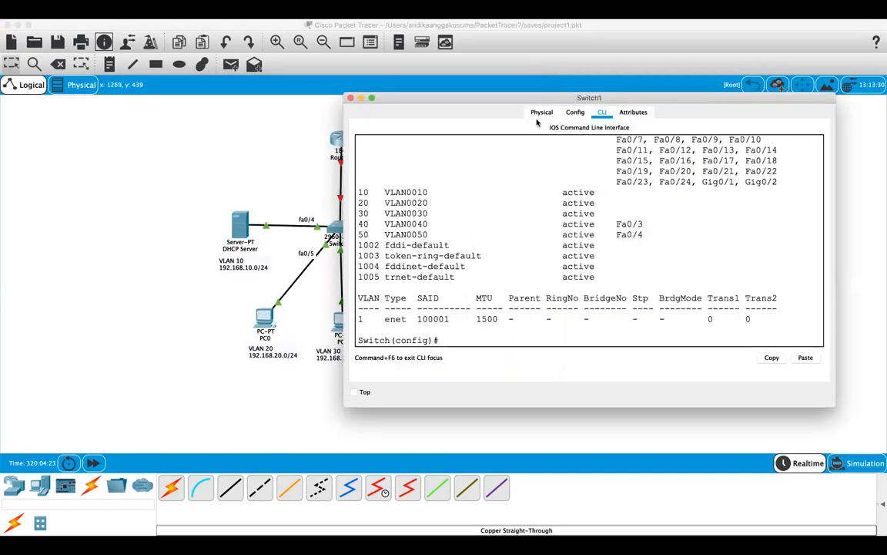
pyautogui.moveTo(521, 103); pyautogui.dragTo(365, 103)
# Enter configuration of interface VLAN 40 on Switch1
pyautogui.write('inter')
pyautogui.press('Tab')
pyautogui.write('vlab 40')
pyautogui.press('Return')
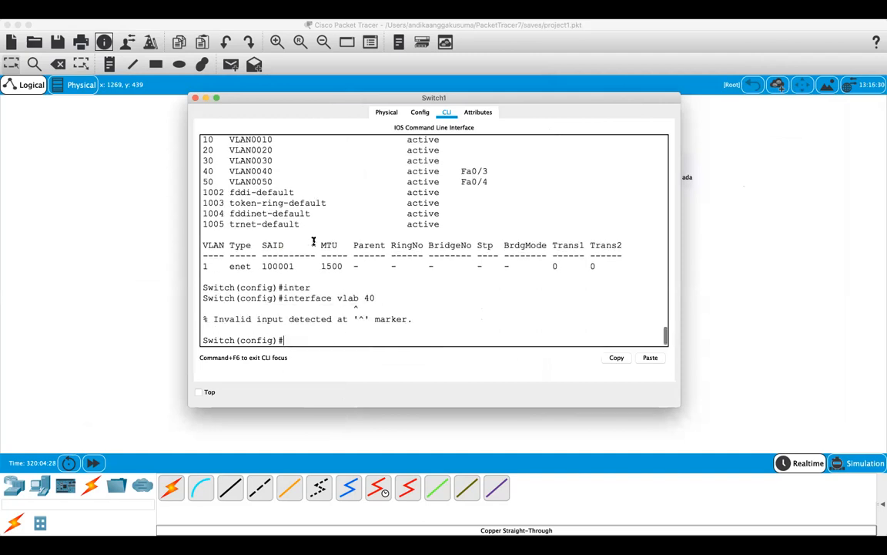
pyautogui.press('Up')
pyautogui.press('Left')
pyautogui.press('Left')
pyautogui.press('Left')
pyautogui.press('BackSpace')
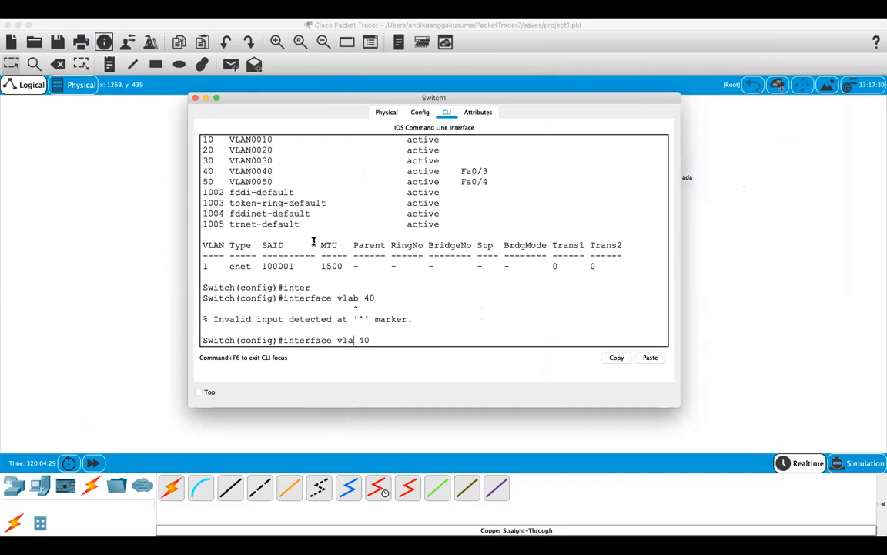
pyautogui.write('n')
pyautogui.press('Return')
pyautogui.press('Return')
pyautogui.press('Return')
pyautogui.press('Return')
pyautogui.press('Return')
# Assign IP address 192.168.40.2 with mask 255.255.255.0 to Switch1's VLAN 40 interface and exit it
pyautogui.write('ip ad')
pyautogui.press('Tab')
pyautogui.write('1')
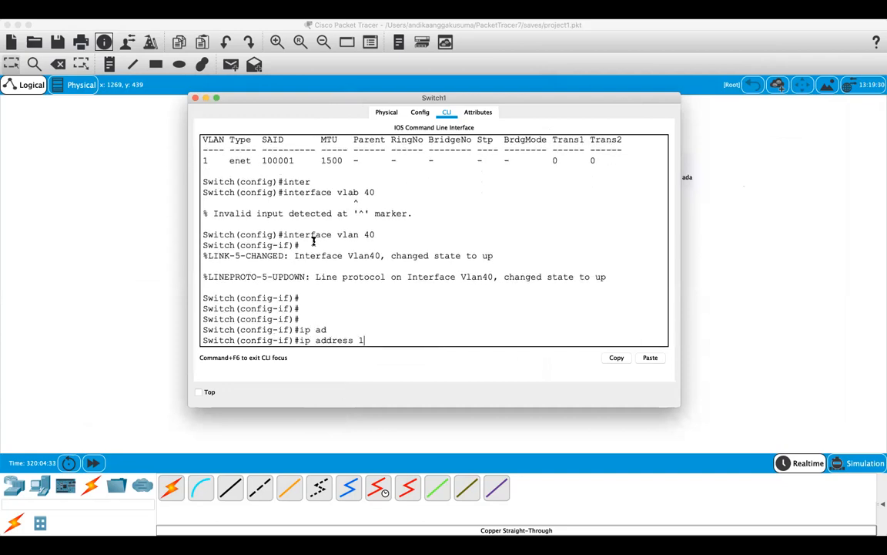
pyautogui.write('92.168.40.2 255.255.')
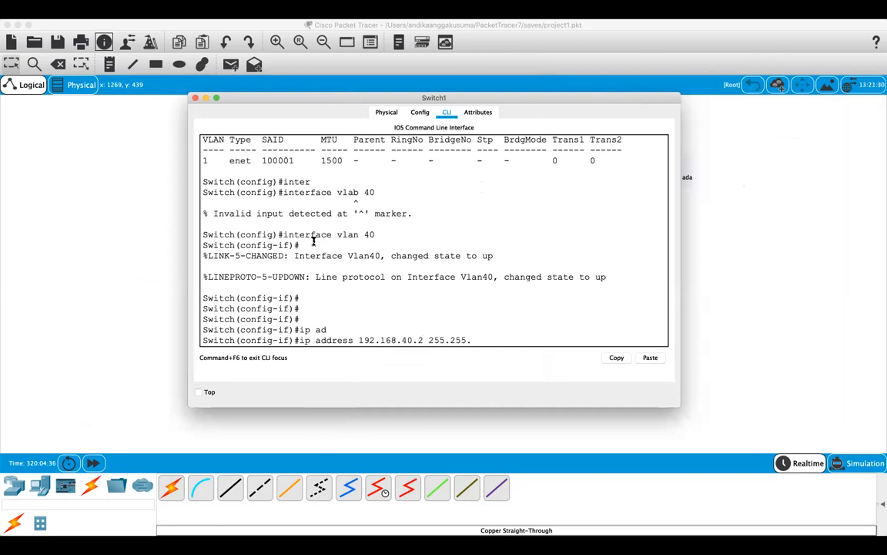
pyautogui.write('255.0')
pyautogui.press('Return')
pyautogui.write('e')
pyautogui.write('exit')
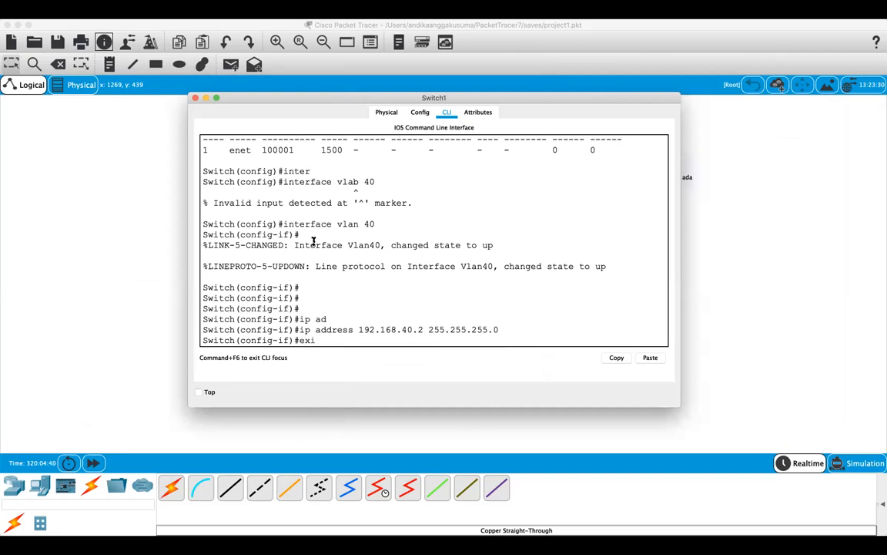
pyautogui.press('Return')
# Enter configuration of interface VLAN 50 on Switch1
pyautogui.write('interface vlan 40')
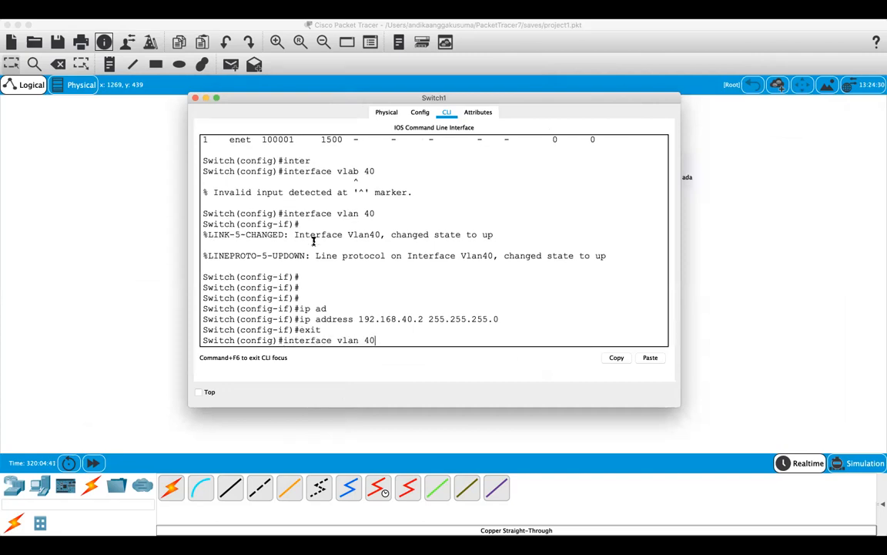
pyautogui.press('BackSpace')
pyautogui.press('BackSpace')
pyautogui.write('50')
pyautogui.press('Return')
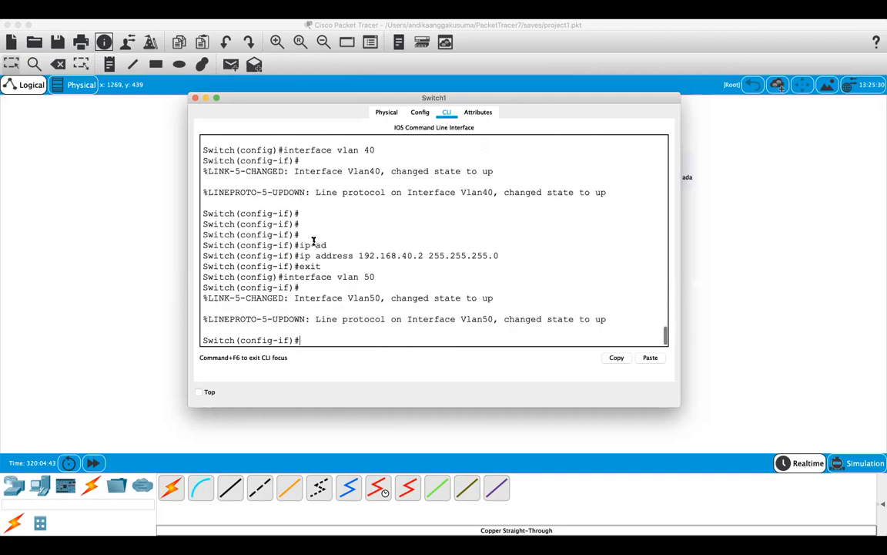
# Assign IP address 192.168.50.2 with mask 255.255.255.0 to Switch1's VLAN 50 interface and exit it
pyautogui.press('Up')
pyautogui.press('Up')
pyautogui.press('Up')
pyautogui.press('Up')
pyautogui.press('Up')
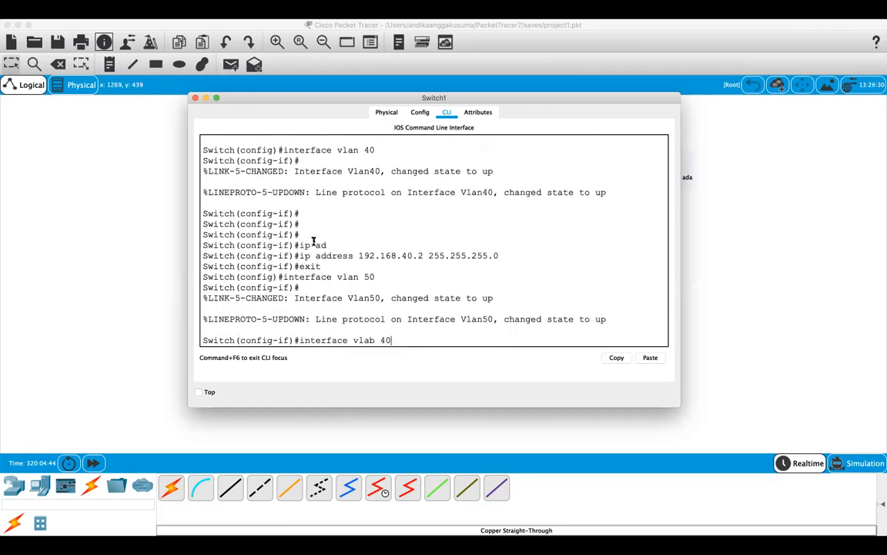
pyautogui.press('Down')
pyautogui.press('Left')
pyautogui.press('Left')
pyautogui.press('Left')
pyautogui.press('Left')
pyautogui.press('Left')
pyautogui.press('Left')
pyautogui.press('Left')
pyautogui.press('Left')
pyautogui.press('Left')
pyautogui.press('Left')
pyautogui.press('Left')
pyautogui.press('Left')
pyautogui.press('Left')
pyautogui.press('Left')
pyautogui.press('Left')
pyautogui.press('Left')
pyautogui.press('Left')
pyautogui.press('BackSpace')
pyautogui.write('5')
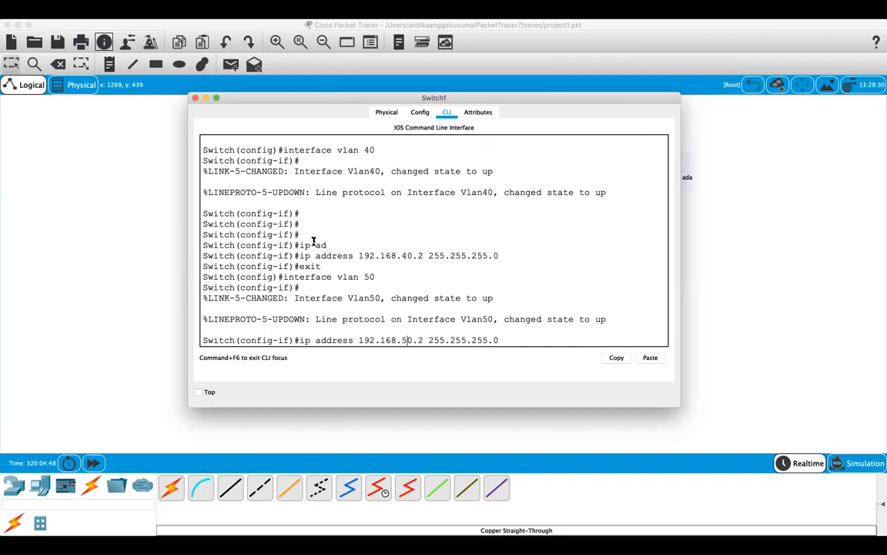
pyautogui.press('Return')
pyautogui.press('Return')
pyautogui.press('Return')
pyautogui.write('exi')
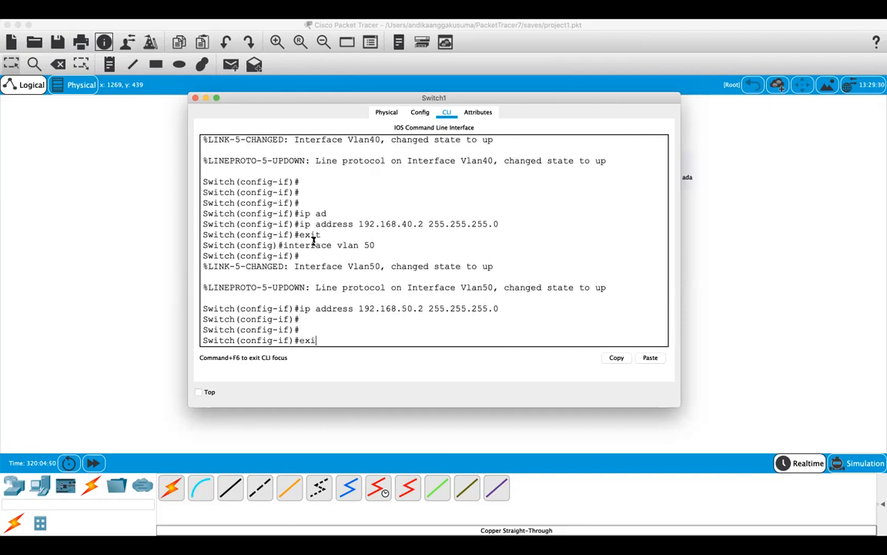
pyautogui.write('t')
pyautogui.press('Return')
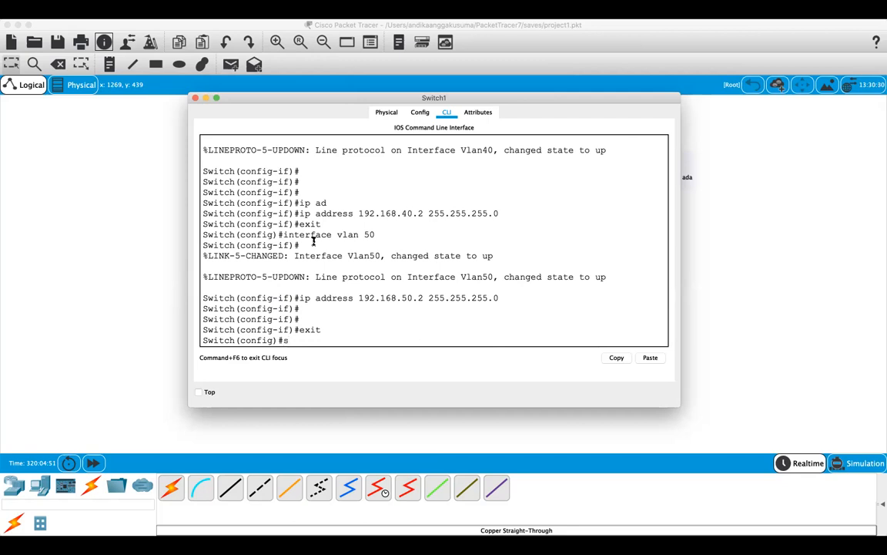
# Display Switch1's brief IP interface summary through to the VLAN interfaces, then return to the topology
pyautogui.press('BackSpace')
pyautogui.write('sh do ip int brie')
pyautogui.press('Return')
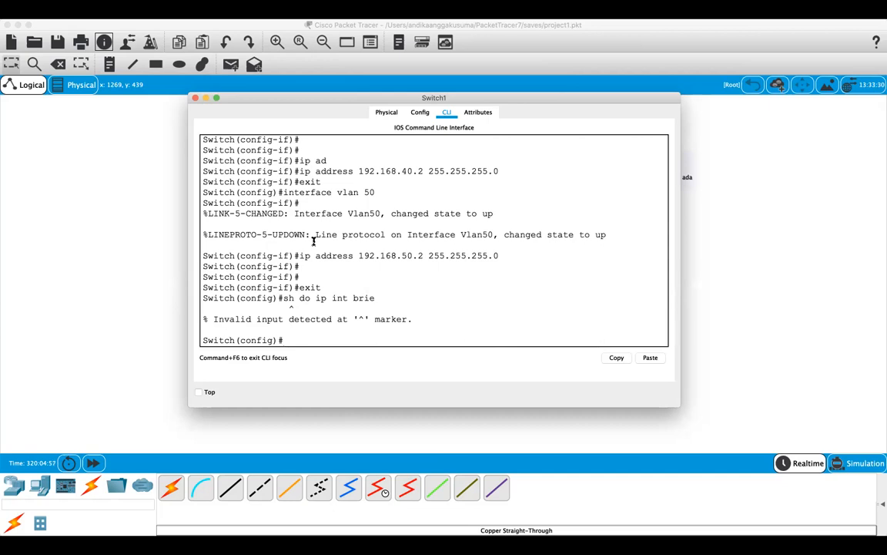
pyautogui.write('do sh ip int brief')
pyautogui.press('Return')
pyautogui.press('space')
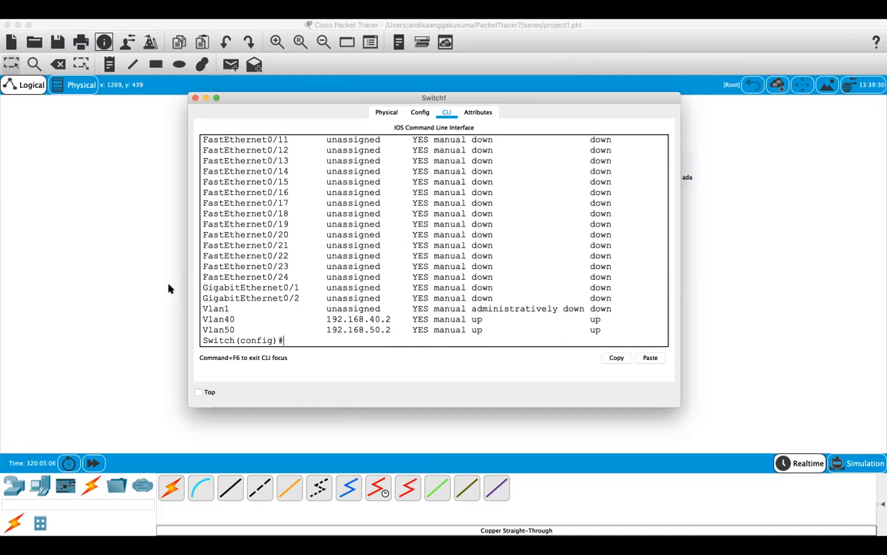
pyautogui.click(110, 247)
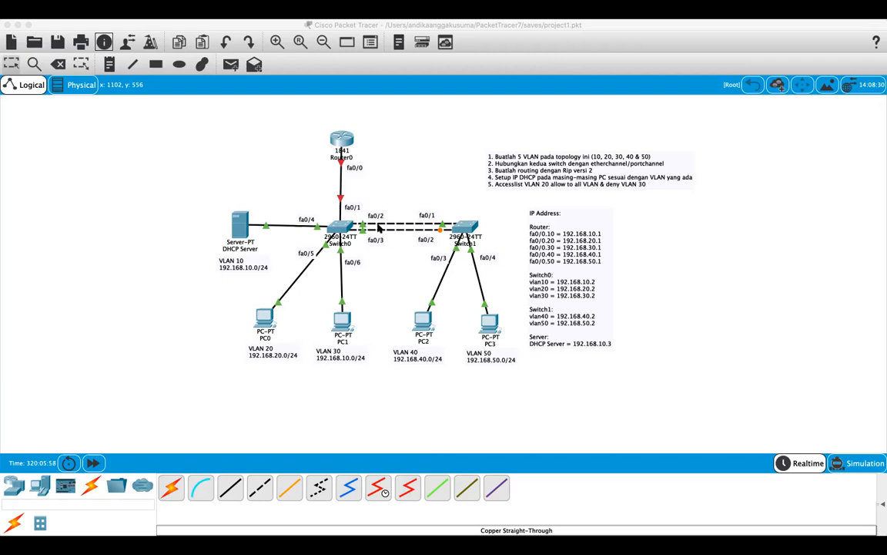
# Reopen Switch0's command line and enter configuration of the interface range fa0/2-3
pyautogui.click(343, 228)
pyautogui.moveTo(415, 87); pyautogui.dragTo(433, 101)
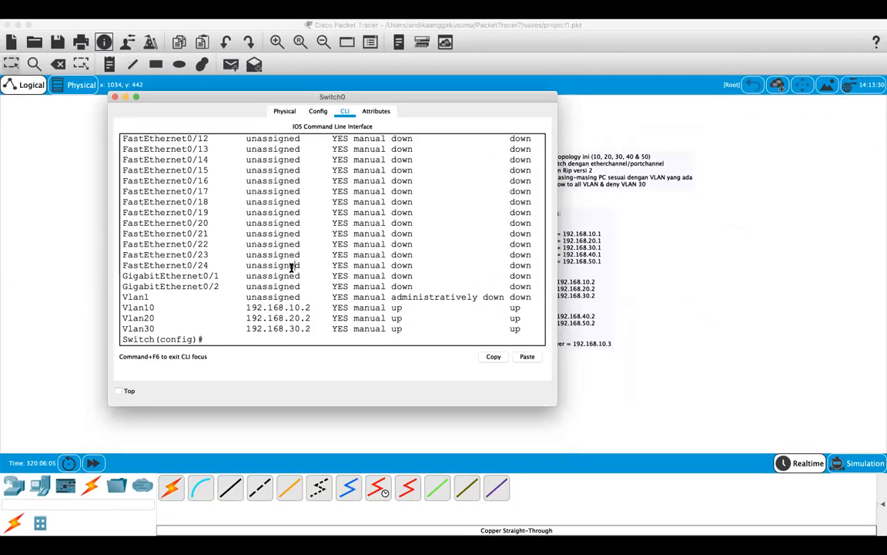
pyautogui.write('inter')
pyautogui.press('Tab')
pyautogui.write('rea')
pyautogui.press('BackSpace')
pyautogui.press('BackSpace')
pyautogui.write('an')
pyautogui.press('Tab')
pyautogui.write('fa0.2/2')
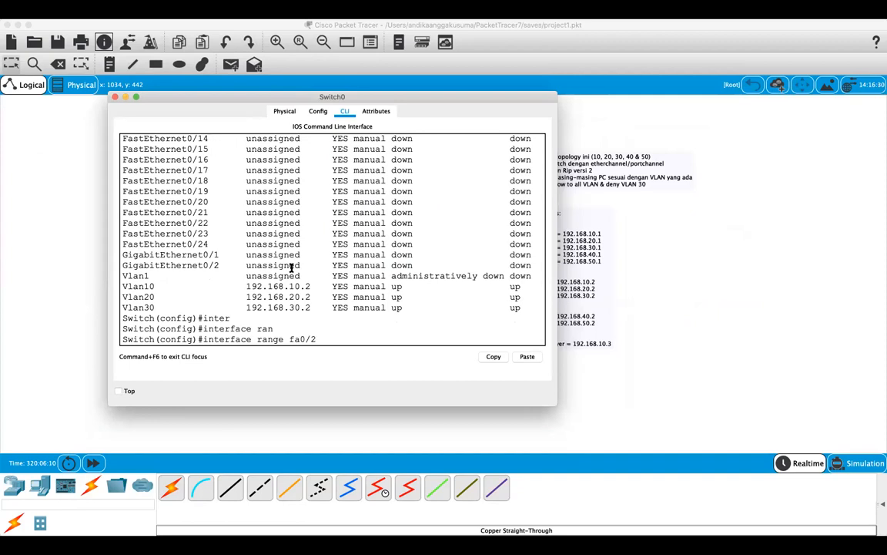
pyautogui.write('-3')
pyautogui.press('Return')
# Query the command help for the options that follow channel-group 1 on Switch0's fa0/2-3 range
pyautogui.write('chann')
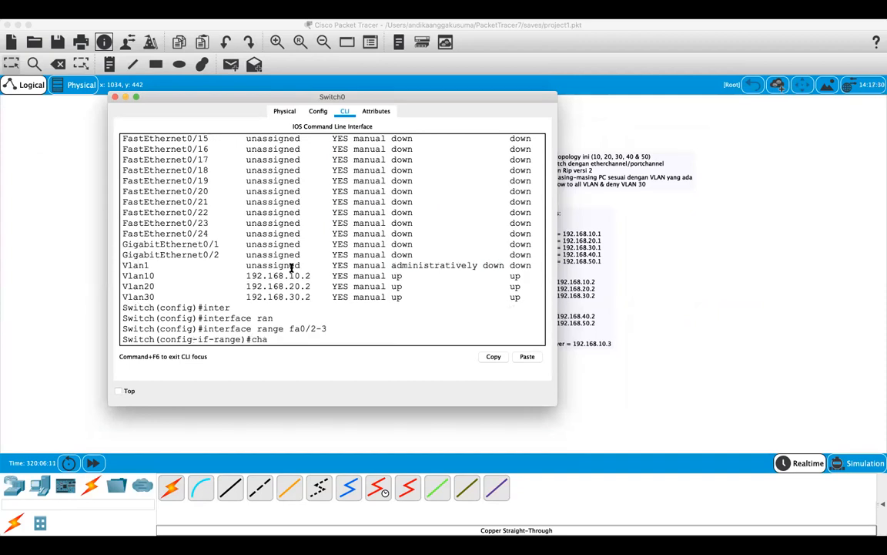
pyautogui.press('Tab')
pyautogui.write('e')
pyautogui.press('Tab')
pyautogui.write('l-gro')
pyautogui.press('Tab')
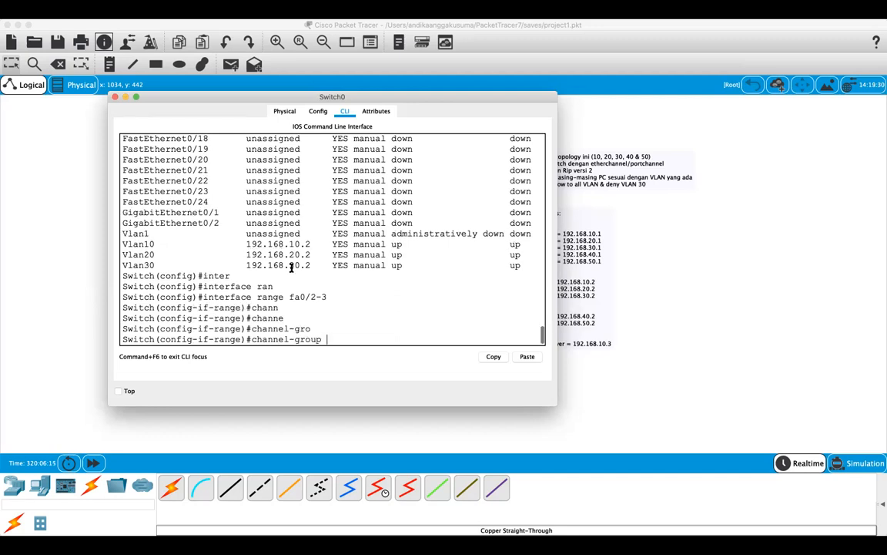
pyautogui.write('1')
pyautogui.press('BackSpace')
pyautogui.press('BackSpace')
pyautogui.press('BackSpace')
pyautogui.press('BackSpace')
pyautogui.press('BackSpace')
pyautogui.press('BackSpace')
pyautogui.write('rou')
pyautogui.press('Tab')
pyautogui.write('1 ?')
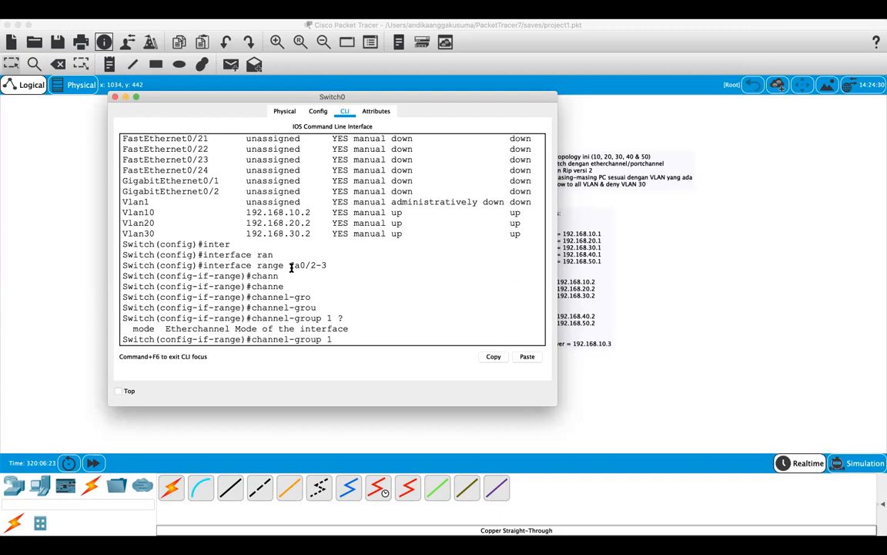
# Assign Switch0's ports fa0/2-3 to channel group 1 in desirable mode
pyautogui.press('BackSpace')
pyautogui.press('BackSpace')
pyautogui.press('BackSpace')
pyautogui.press('BackSpace')
pyautogui.press('BackSpace')
pyautogui.press('BackSpace')
pyautogui.press('BackSpace')
pyautogui.press('BackSpace')
pyautogui.press('Tab')
pyautogui.write('-grou')
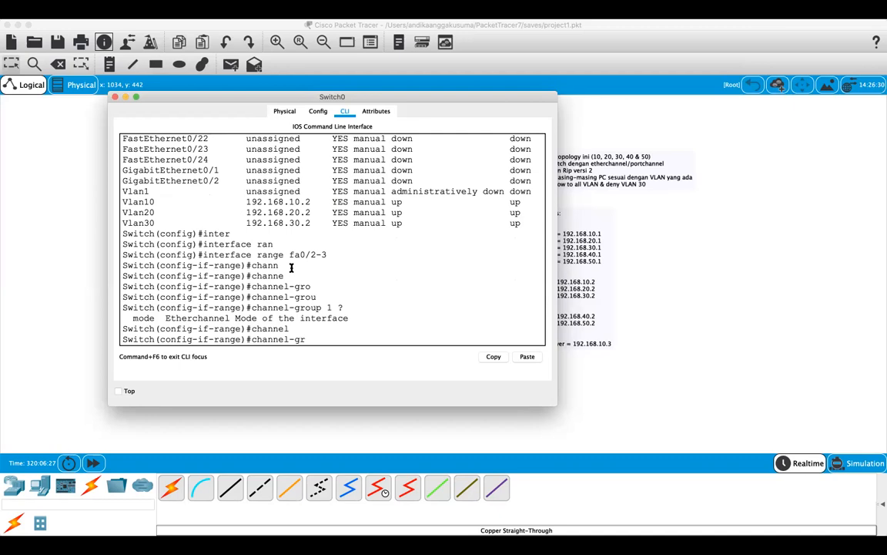
pyautogui.press('Tab')
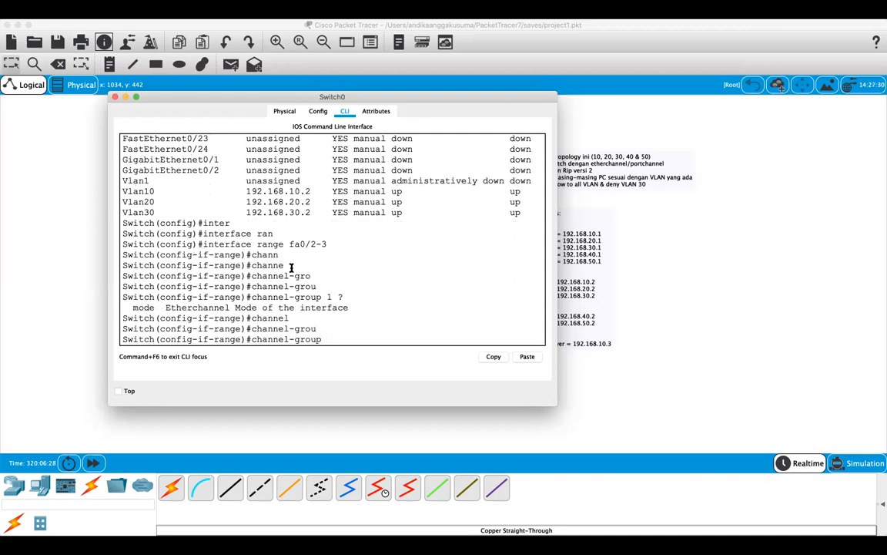
pyautogui.write('?1 mode')
pyautogui.press('Tab')
pyautogui.write('desi')
pyautogui.press('Tab')
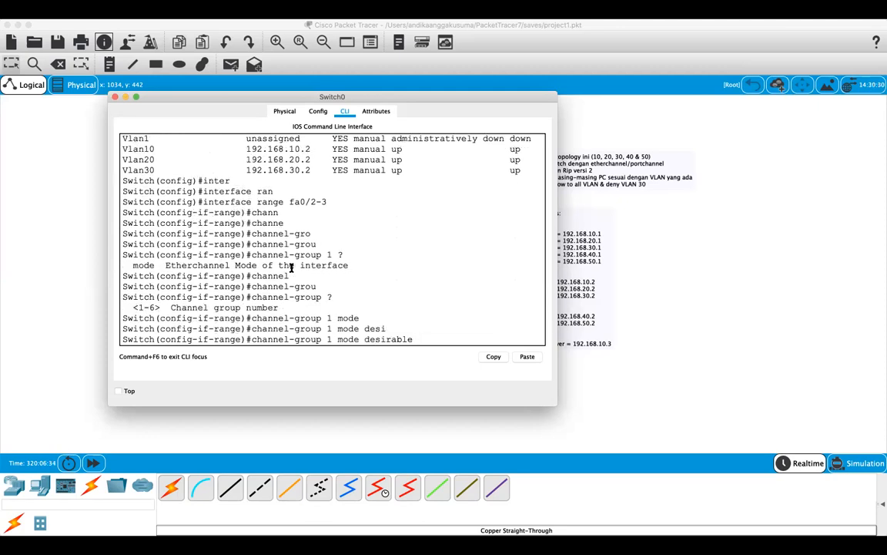
pyautogui.press('Return')
pyautogui.press('Return')
pyautogui.press('Return')
# Set the channel protocol of Switch0's ports fa0/2-3 to PAgP and exit the interface range
pyautogui.write('cha')
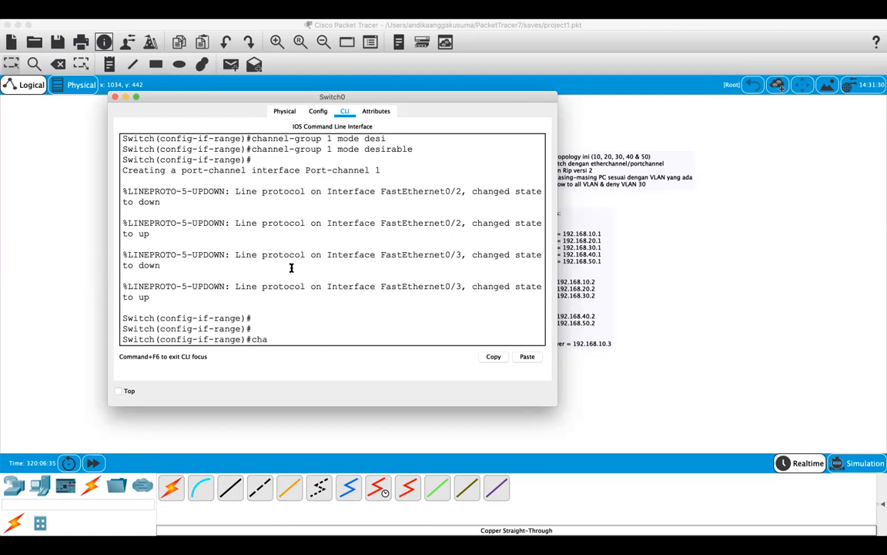
pyautogui.write('ne')
pyautogui.press('Tab')
pyautogui.press('BackSpace')
pyautogui.press('Tab')
pyautogui.write('nel-gro')
pyautogui.press('Tab')
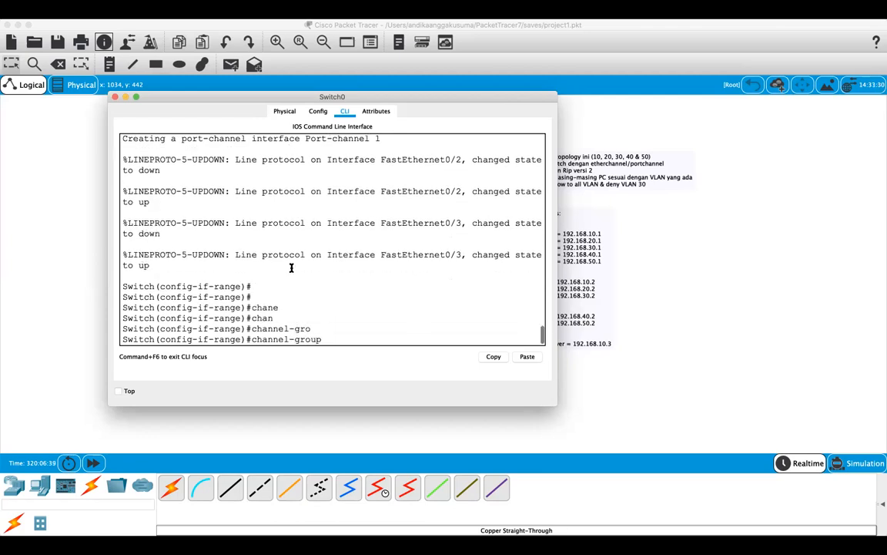
pyautogui.write('pro')
pyautogui.press('Tab')
pyautogui.write('to')
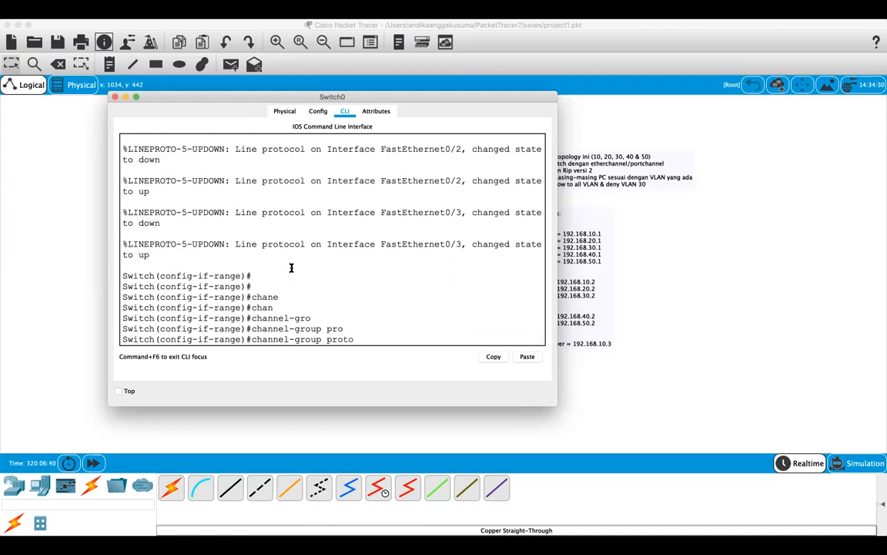
pyautogui.press('Tab')
pyautogui.press('BackSpace')
pyautogui.press('BackSpace')
pyautogui.press('BackSpace')
pyautogui.press('BackSpace')
pyautogui.press('BackSpace')
pyautogui.press('BackSpace')
pyautogui.press('BackSpace')
pyautogui.press('BackSpace')
pyautogui.press('BackSpace')
pyautogui.press('BackSpace')
pyautogui.press('BackSpace')
pyautogui.write('pro')
pyautogui.press('Tab')
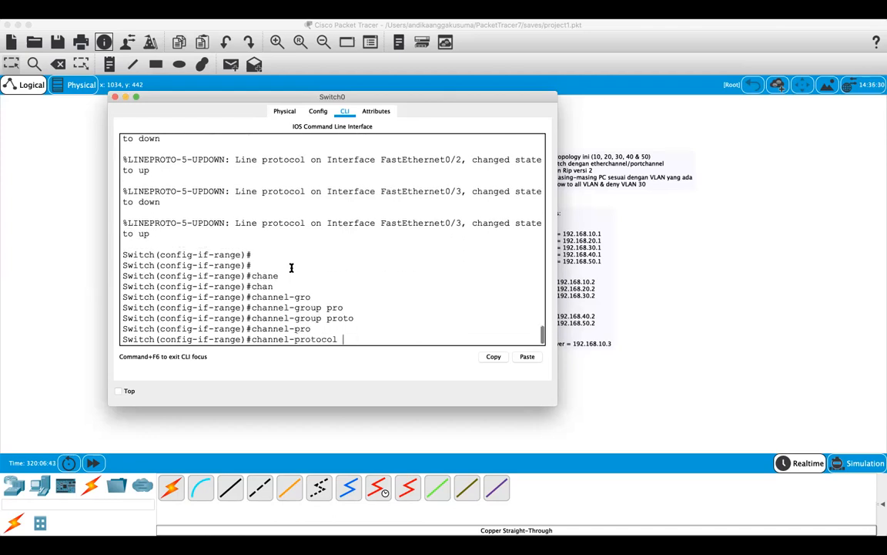
pyautogui.write('pa')
pyautogui.press('Tab')
pyautogui.press('Return')
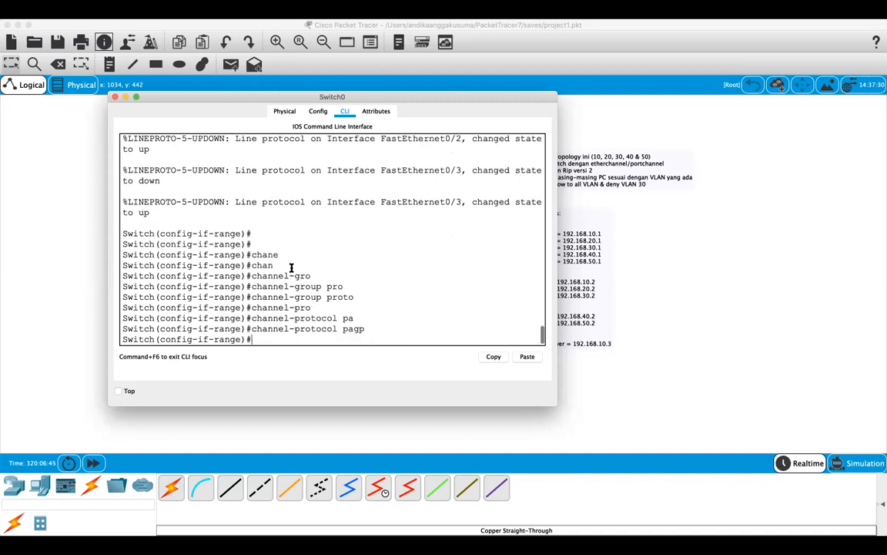
pyautogui.write('e')
pyautogui.press('BackSpace')
pyautogui.write('exit')
pyautogui.press('Return')
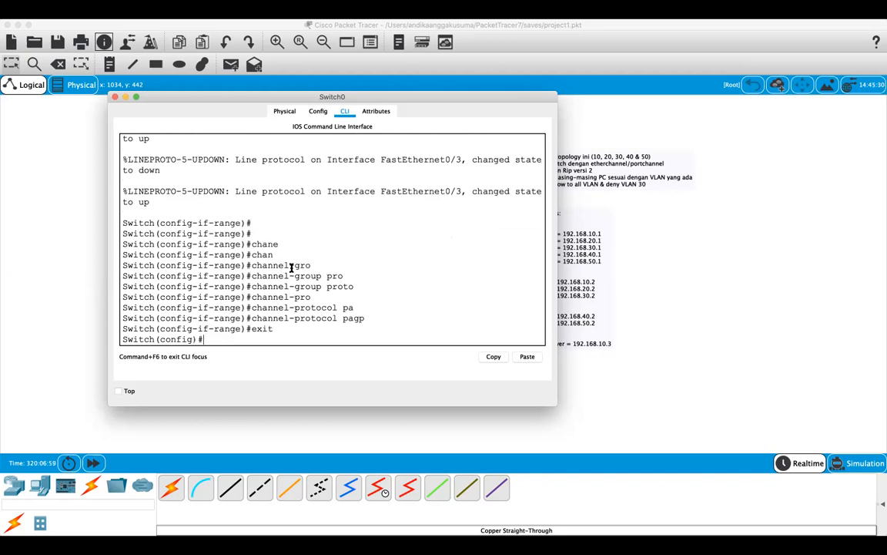
# Leave global configuration mode on Switch0 for the privileged prompt
pyautogui.moveTo(378, 98); pyautogui.dragTo(594, 122)
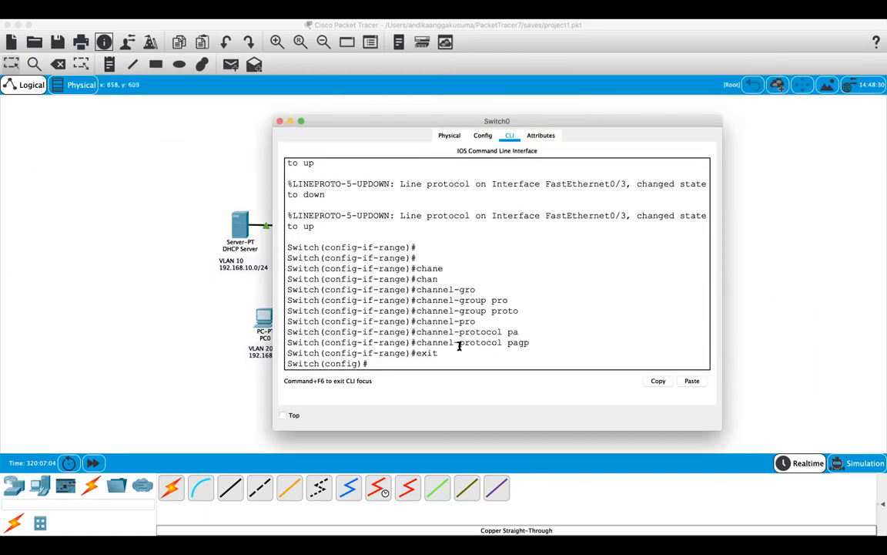
pyautogui.write('shdo sh')
pyautogui.press('BackSpace')
pyautogui.press('BackSpace')
pyautogui.press('BackSpace')
pyautogui.press('BackSpace')
pyautogui.press('BackSpace')
pyautogui.write('exit')
pyautogui.press('Return')
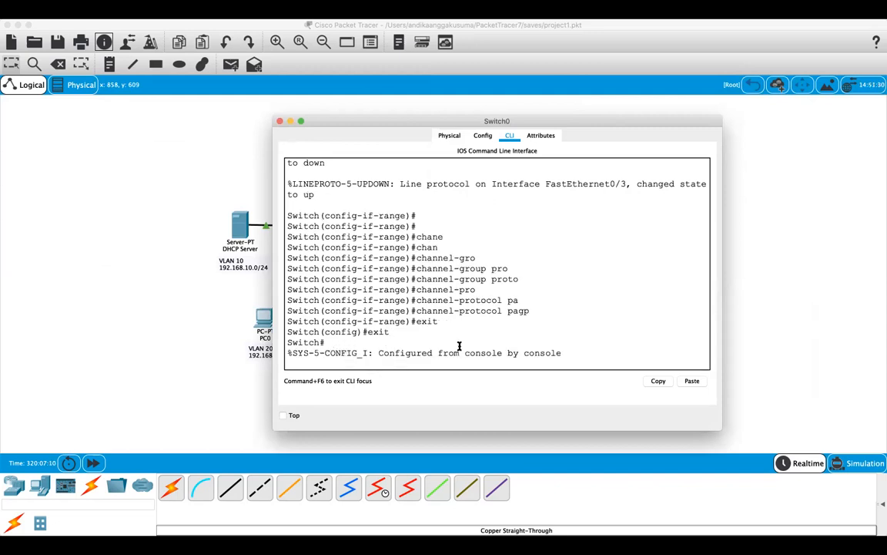
# Display the EtherChannel summary on Switch0 and examine the state of the port-channel and its member ports
pyautogui.press('Return')
pyautogui.press('Return')
pyautogui.press('Return')
pyautogui.write('sh ')
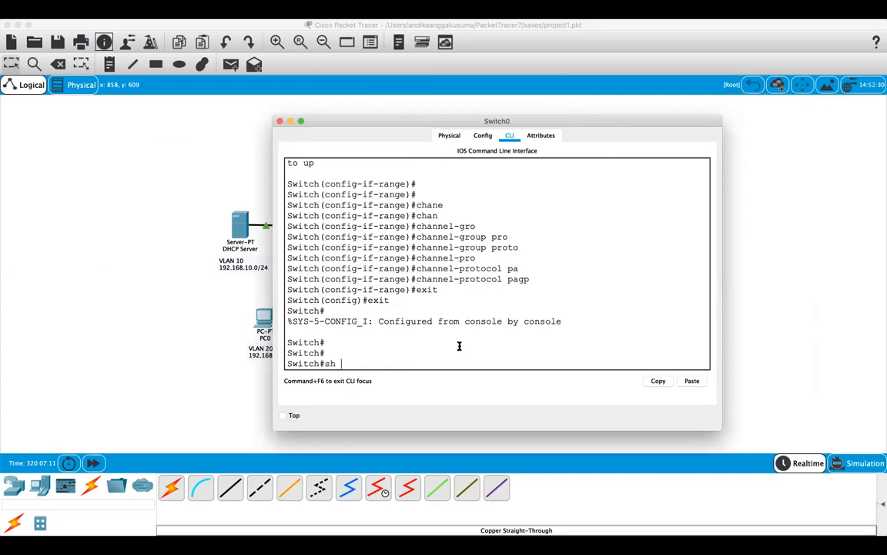
pyautogui.write('eth')
pyautogui.press('Tab')
pyautogui.write('summ')
pyautogui.press('Tab')
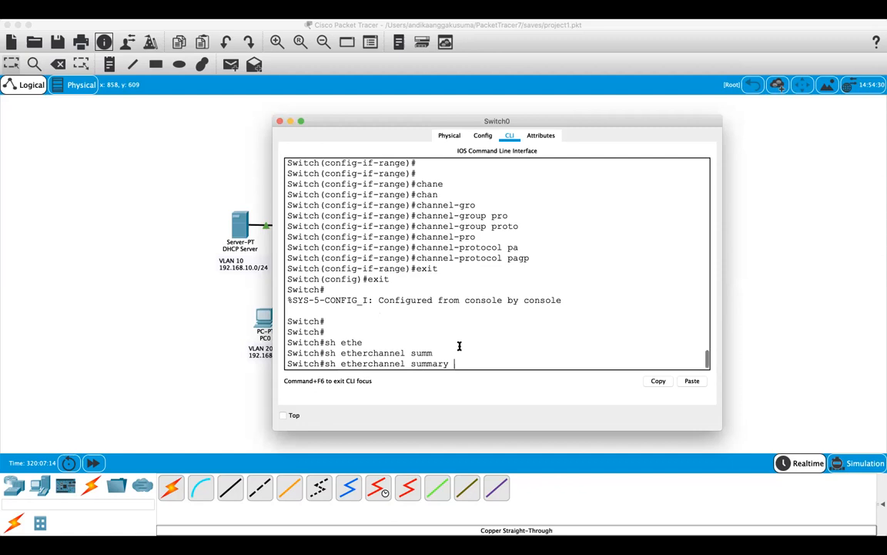
pyautogui.press('Return')
pyautogui.scroll(1, 415, 234)
pyautogui.scroll(2, 415, 235)
pyautogui.scroll(-3, 416, 233)
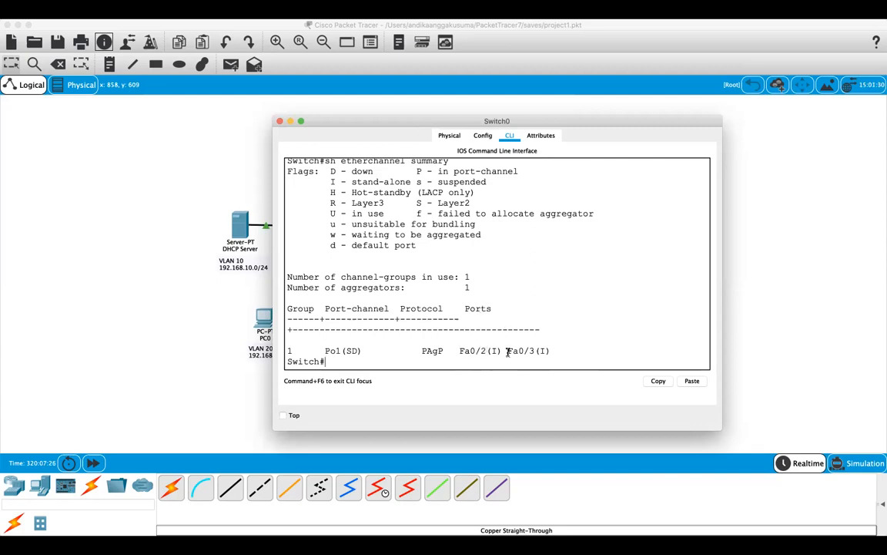
# Display the brief IP interface list on Switch0 and check the Port-channel1 entry
pyautogui.write('sh ip int bri')
pyautogui.press('Return')
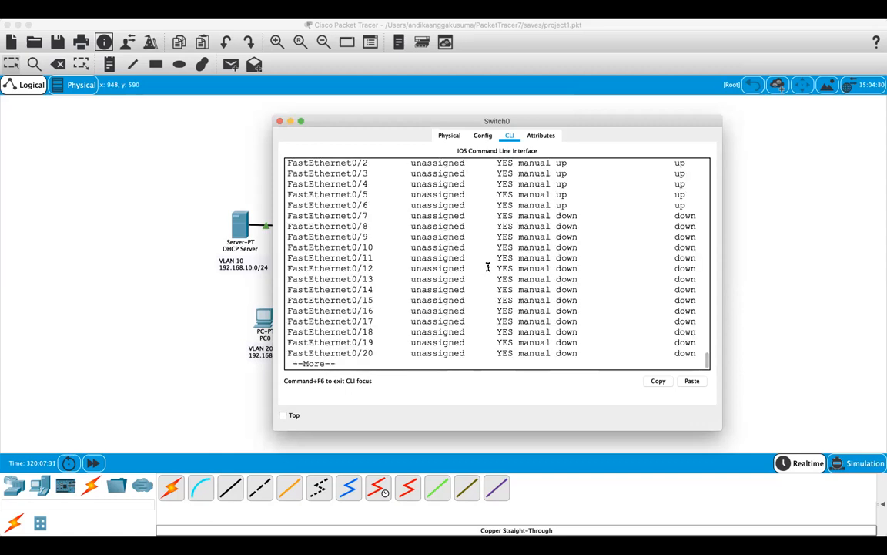
pyautogui.scroll(5, 487, 263)
pyautogui.scroll(-1, 487, 266)
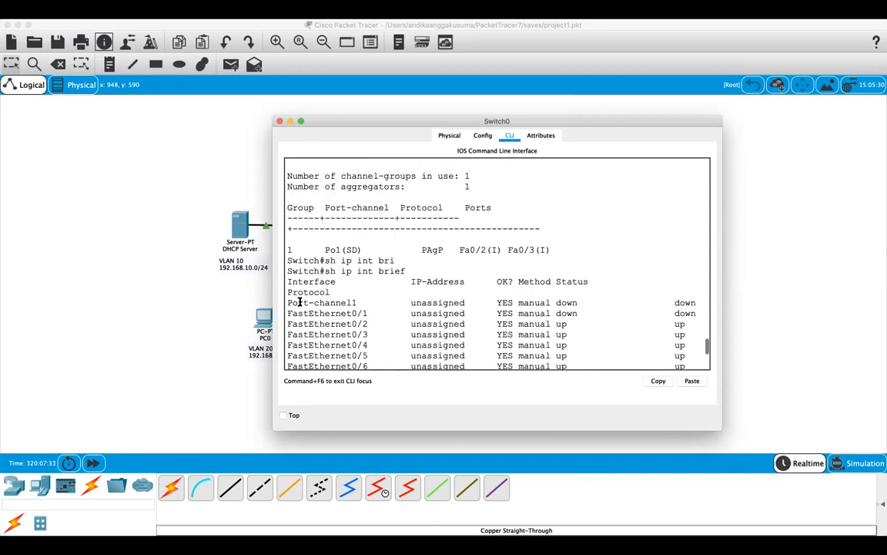
pyautogui.moveTo(287, 303); pyautogui.dragTo(354, 303)
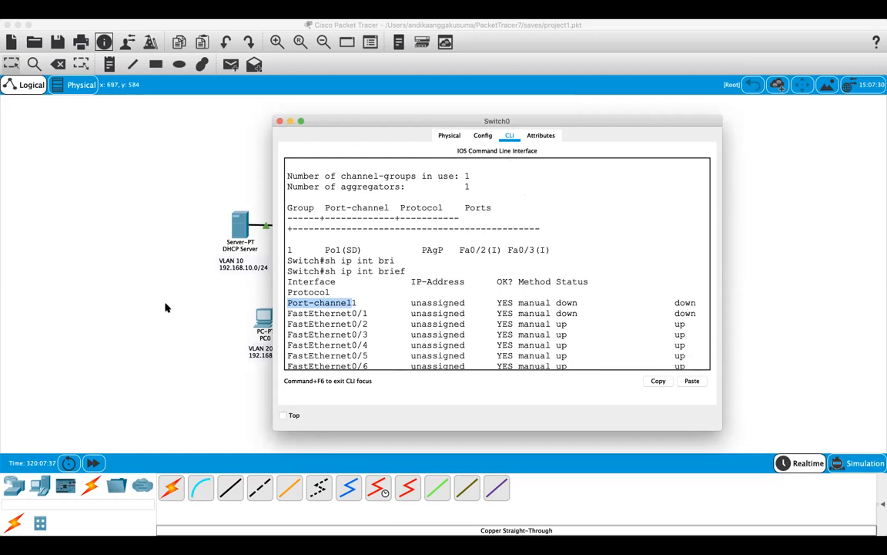
pyautogui.click(151, 277)
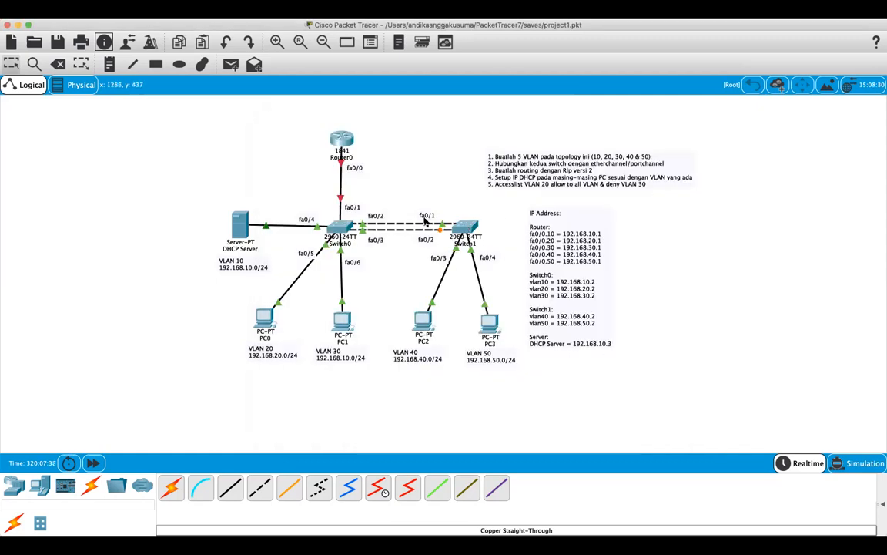
# Open Switch1's command line and leave global configuration mode for the privileged prompt
pyautogui.click(466, 233)
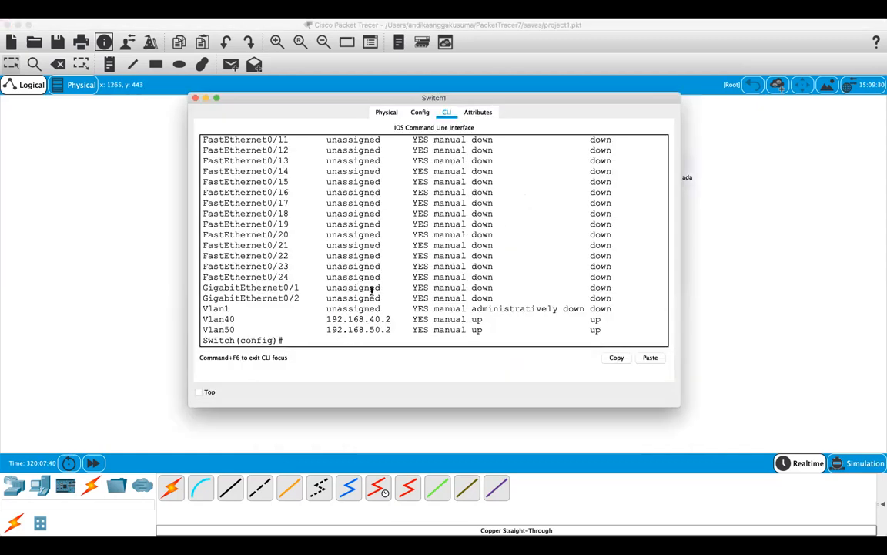
pyautogui.press('Return')
pyautogui.press('Return')
pyautogui.press('Return')
pyautogui.write('exit')
pyautogui.press('Return')
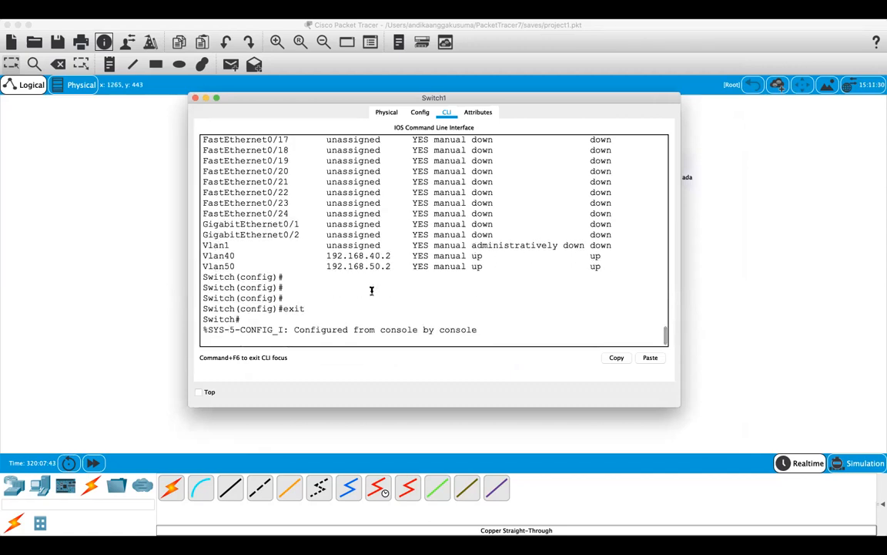
# Display the brief IP interface list on Switch1, examine its first entries, and quit the paged output
pyautogui.press('Return')
pyautogui.press('Return')
pyautogui.press('Return')
pyautogui.press('Return')
pyautogui.press('Return')
pyautogui.write('sh ip intr b')
pyautogui.press('BackSpace')
pyautogui.press('BackSpace')
pyautogui.press('BackSpace')
pyautogui.write('brie')
pyautogui.press('Return')
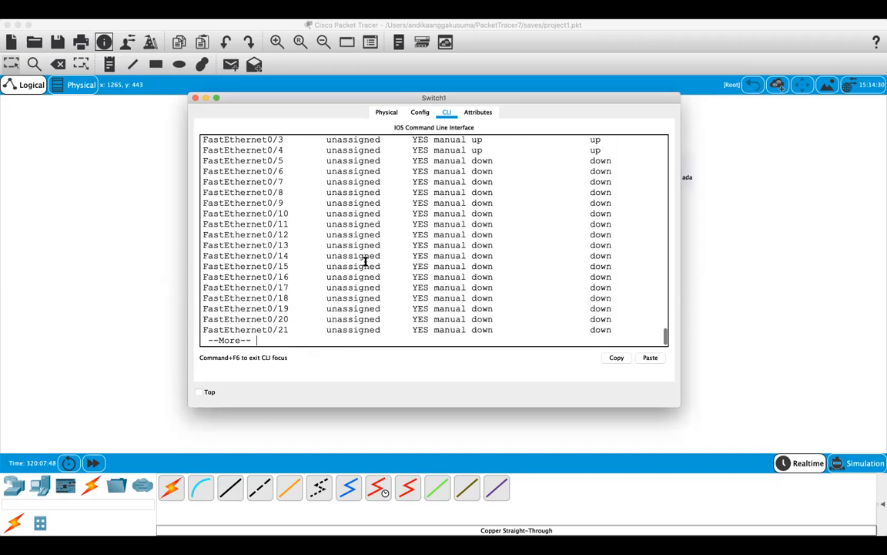
pyautogui.scroll(4, 364, 259)
pyautogui.scroll(1, 363, 260)
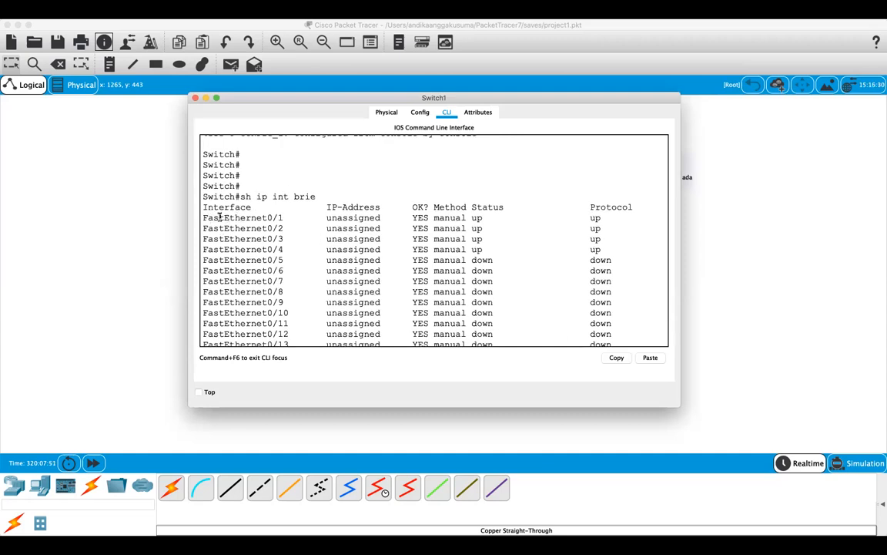
pyautogui.scroll(-5, 342, 243)
pyautogui.write('q')
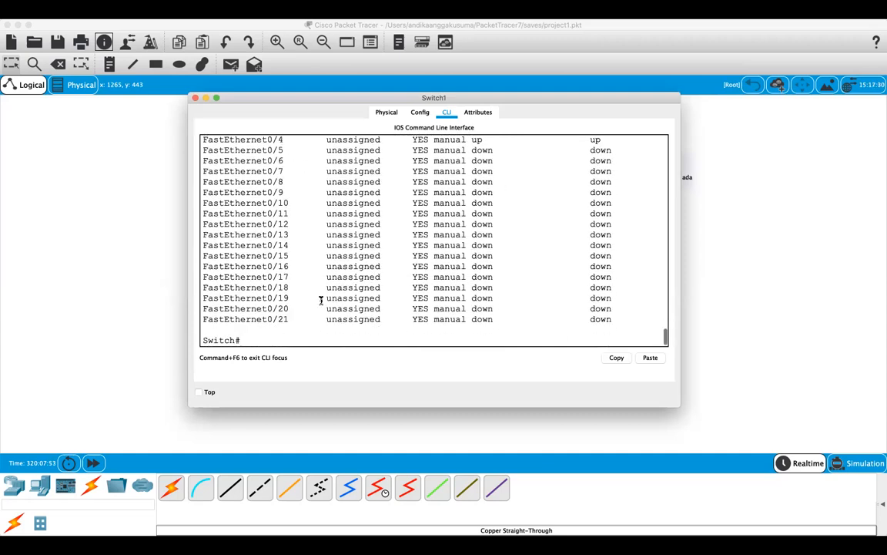
# Enter global configuration mode from the terminal on Switch1
pyautogui.write('config')
pyautogui.press('Return')
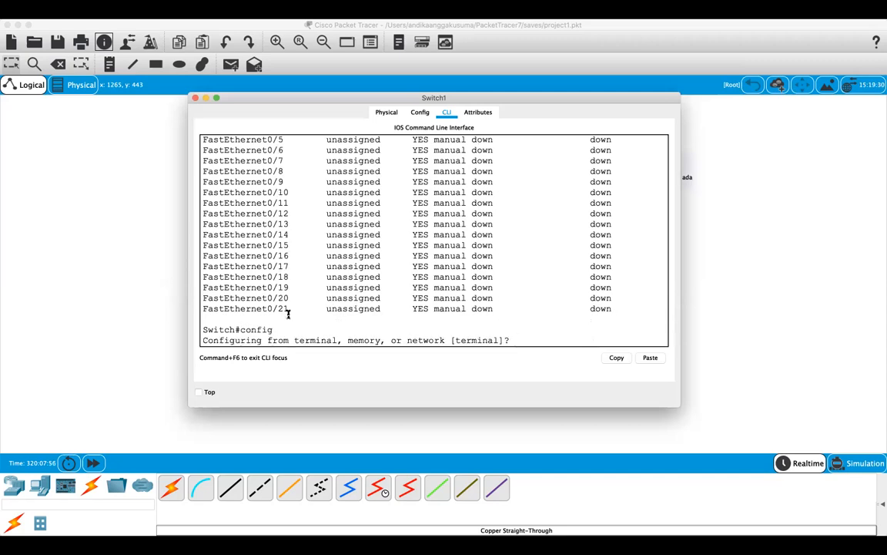
pyautogui.press('Return')
pyautogui.press('Return')
pyautogui.press('Return')
pyautogui.press('Return')
pyautogui.press('Return')
# Enter interface range configuration for Switch1's ports fa0/1-2
pyautogui.write('int')
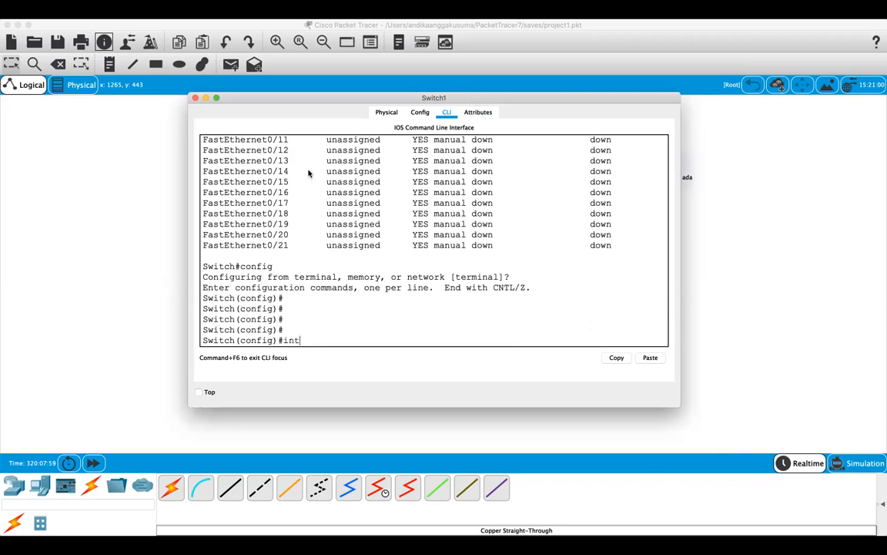
pyautogui.moveTo(467, 101); pyautogui.dragTo(136, 251)
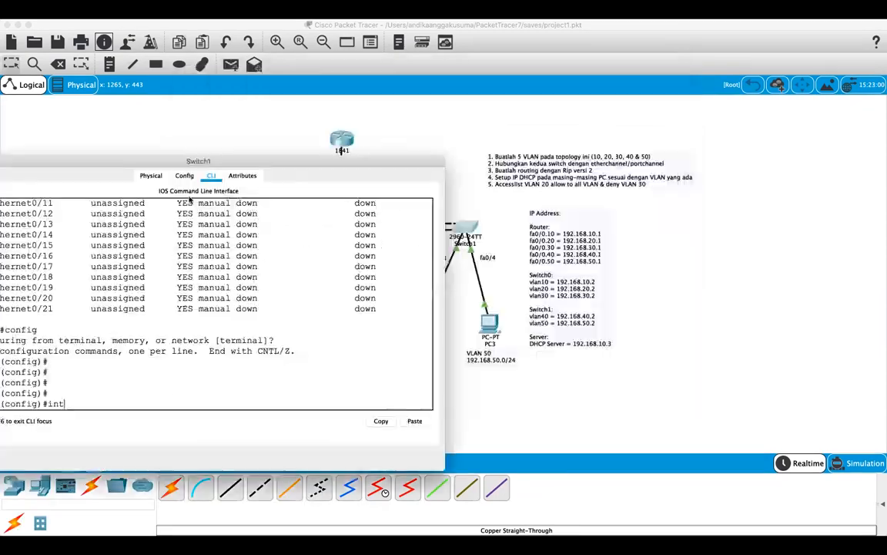
pyautogui.moveTo(231, 161); pyautogui.dragTo(181, 200)
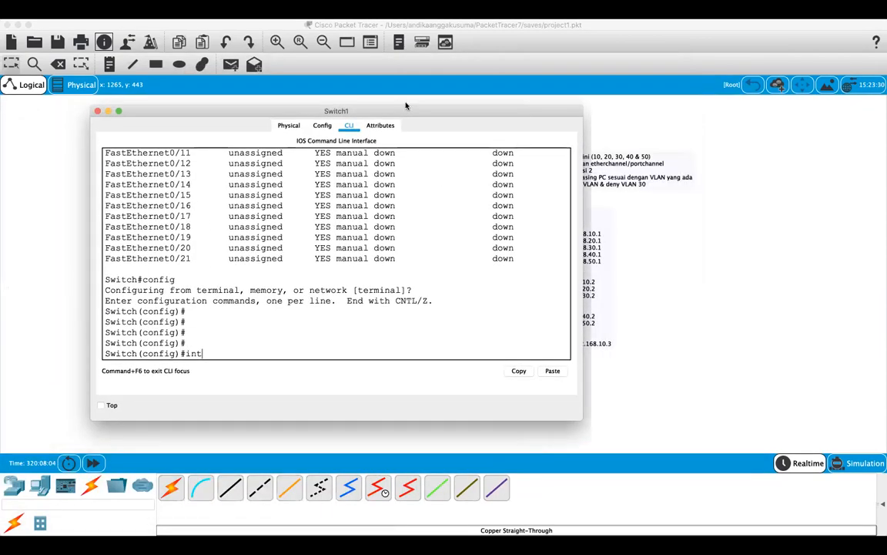
pyautogui.moveTo(406, 105); pyautogui.dragTo(440, 83)
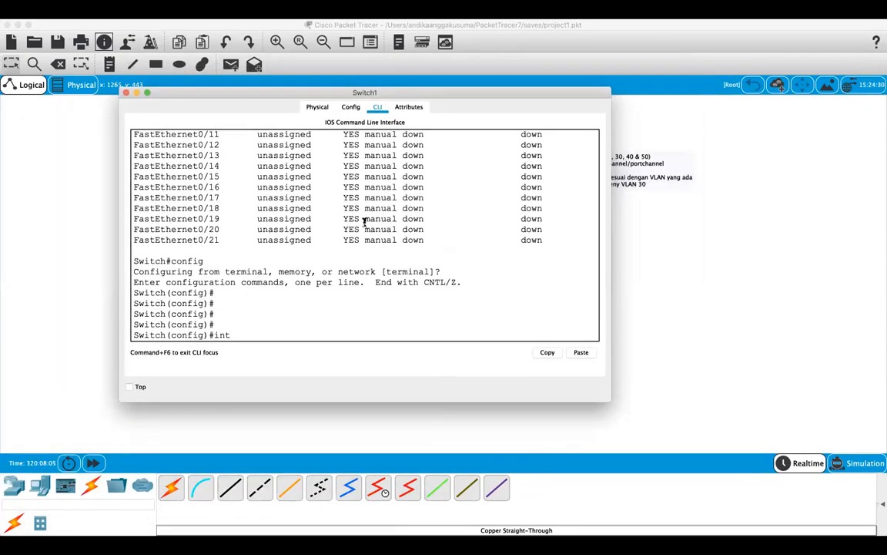
pyautogui.write('r')
pyautogui.press('Tab')
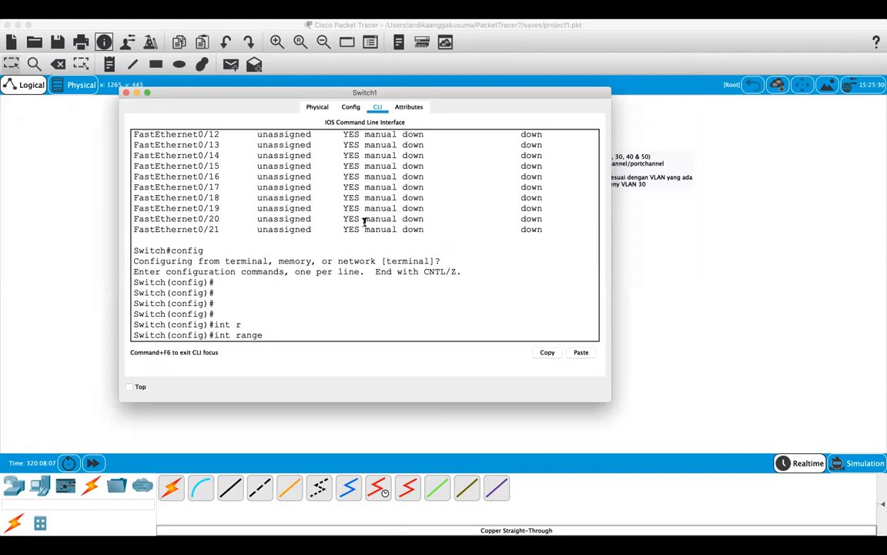
pyautogui.write('fa0/1-2')
pyautogui.press('Return')
# Assign Switch1's ports fa0/1-2 to channel group 1 in desirable mode
pyautogui.write('ch(config-if-range)#chan')
pyautogui.write('nel')
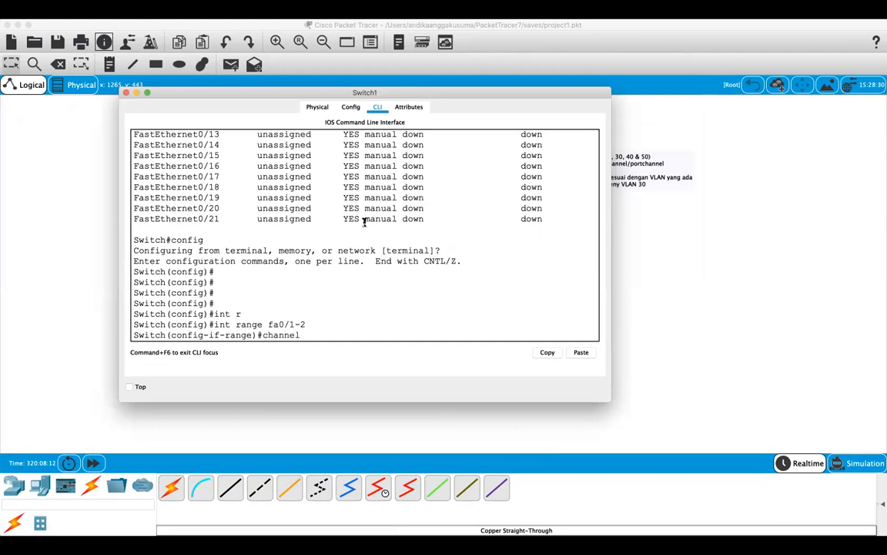
pyautogui.write('-gro')
pyautogui.press('Tab')
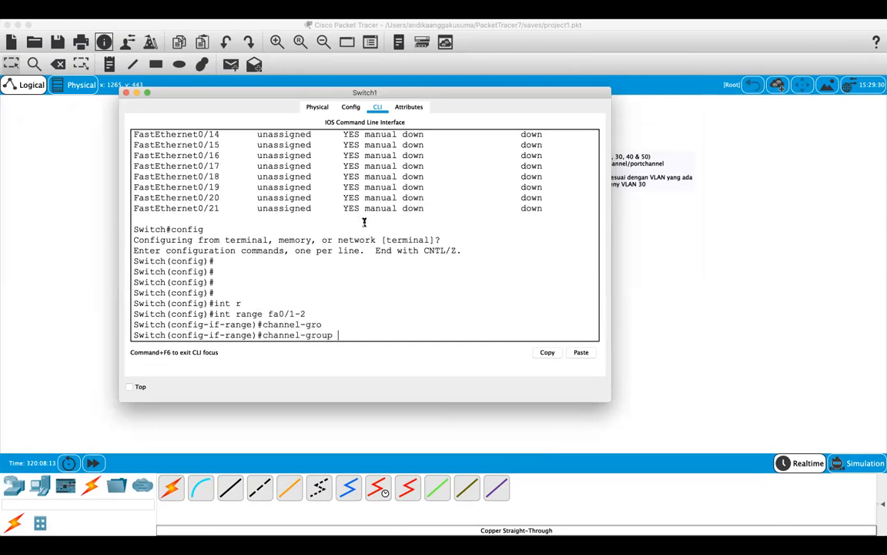
pyautogui.write('1 mod')
pyautogui.press('Tab')
pyautogui.write('desi')
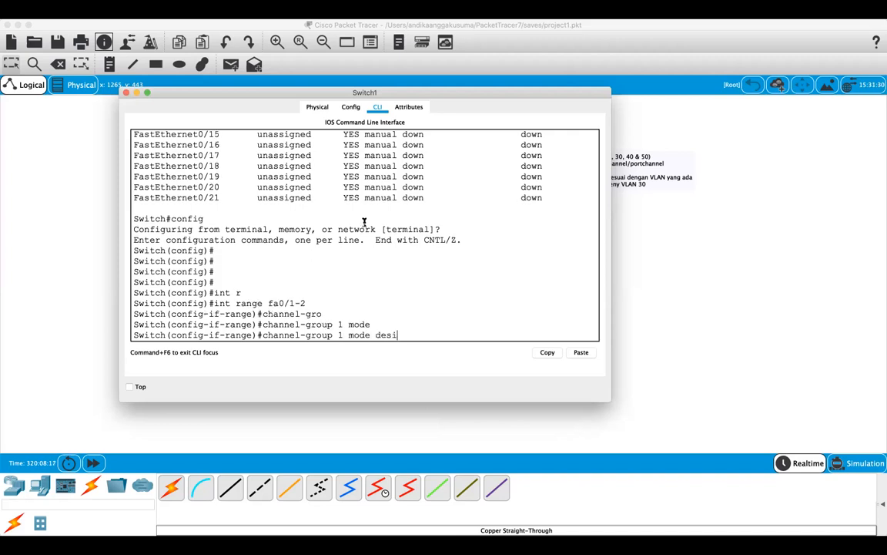
pyautogui.press('Tab')
pyautogui.press('Return')
pyautogui.press('Return')
pyautogui.press('Return')
pyautogui.press('Return')
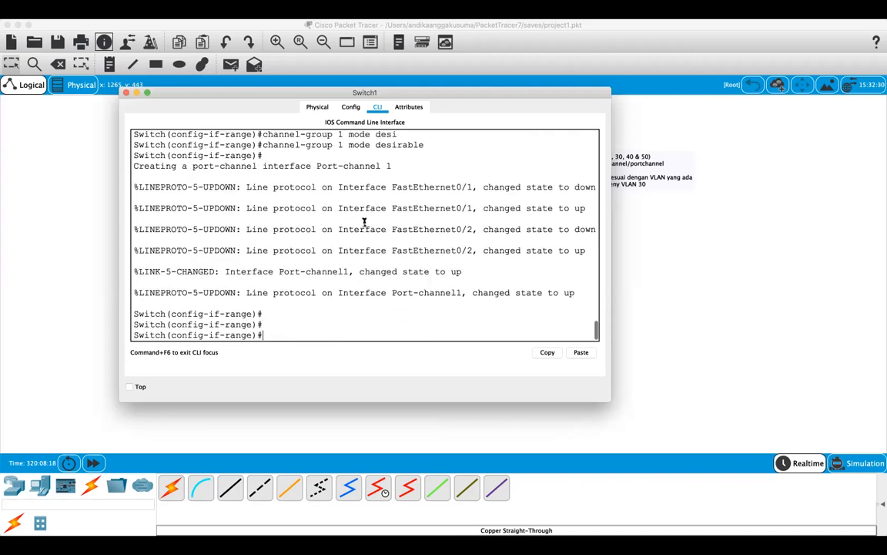
# Set the channel protocol of Switch1's ports fa0/1-2 to PAgP and exit the interface range
pyautogui.write('s')
pyautogui.write('hannel-prot')
pyautogui.press('Tab')
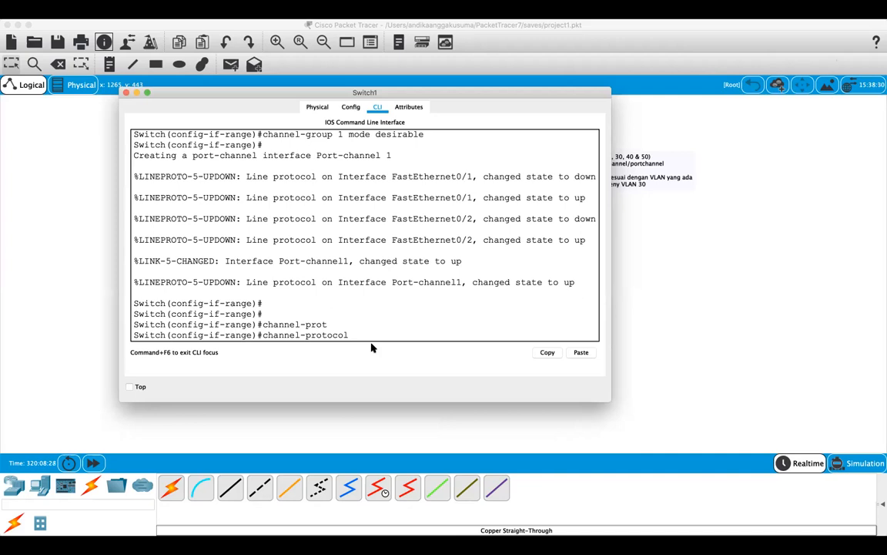
pyautogui.write('pag')
pyautogui.press('Tab')
pyautogui.press('Return')
pyautogui.write('exit')
pyautogui.press('Return')
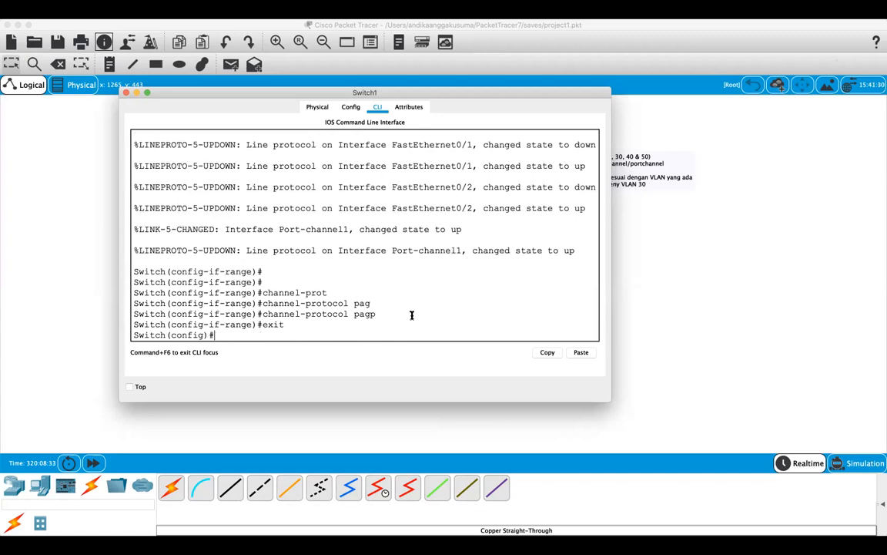
# Leave global configuration mode on Switch1 for the privileged prompt
pyautogui.write('exit')
pyautogui.press('Return')
pyautogui.press('Return')
pyautogui.press('Return')
pyautogui.press('Return')
pyautogui.press('Return')
pyautogui.press('Return')
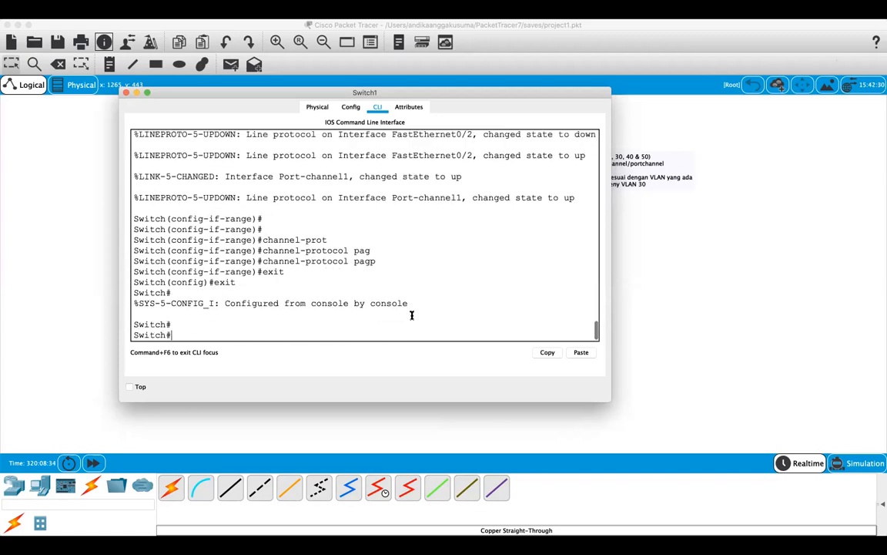
# Display the brief IP interface list on Switch1 and check the status of Port-channel1
pyautogui.write('sh ip int br')
pyautogui.press('Tab')
pyautogui.press('Return')
pyautogui.scroll(5, 376, 265)
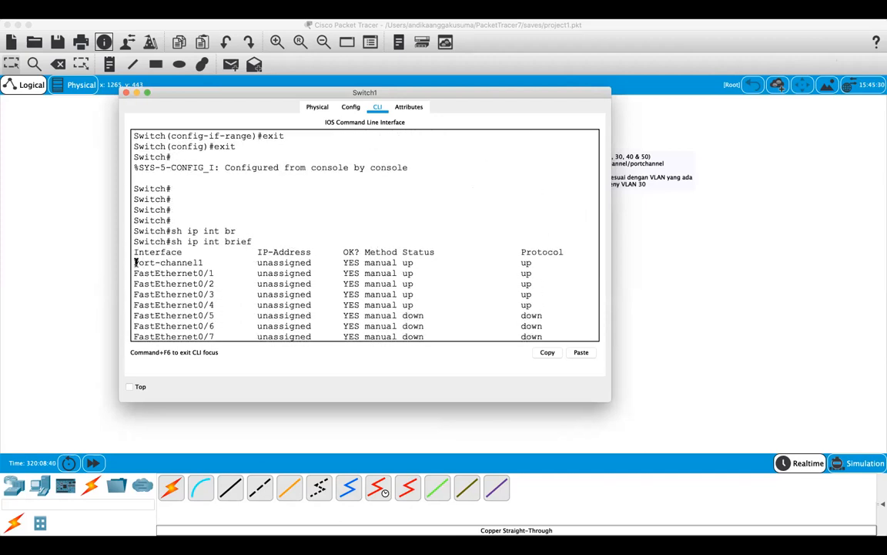
pyautogui.scroll(-5, 281, 231)
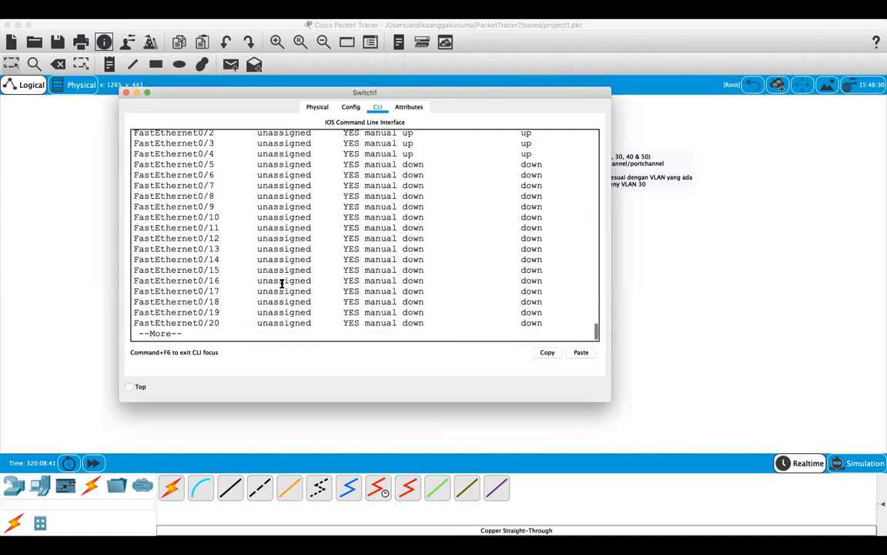
# Quit the paged interface list, display Switch1's EtherChannel summary, and return to the topology workspace
pyautogui.write('qsh eth')
pyautogui.press('Tab')
pyautogui.write('summ')
pyautogui.press('Tab')
pyautogui.press('Return')
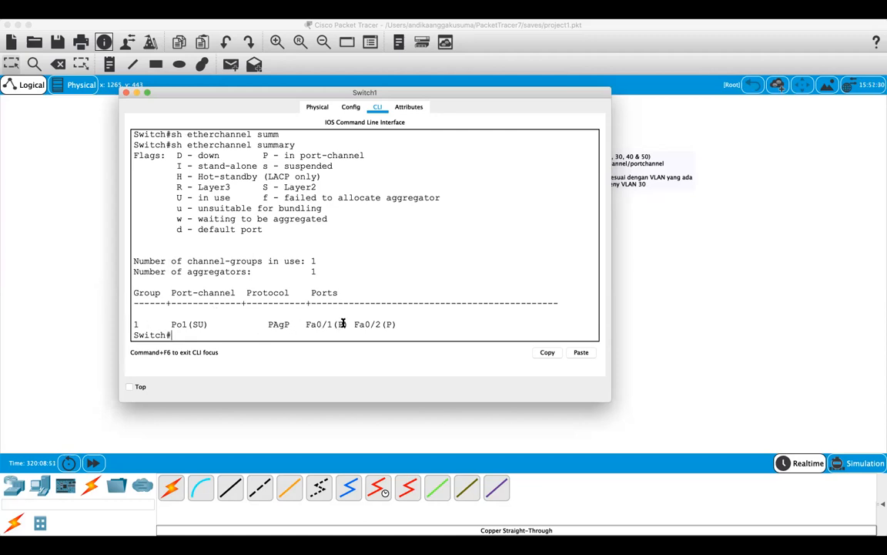
pyautogui.click(683, 301)
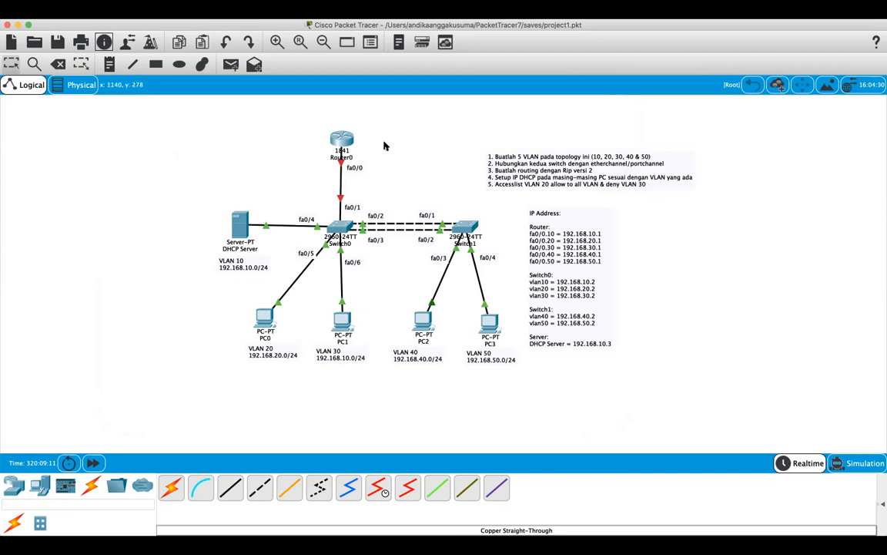
# Open Router0's command line, enter privileged mode, and move its window clear of the router and Switch0
pyautogui.click(341, 140)
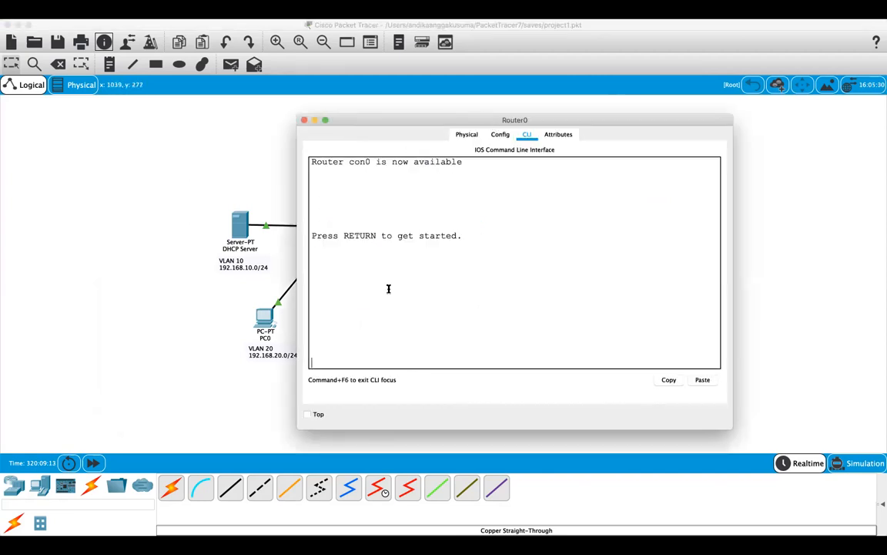
pyautogui.press('Return')
pyautogui.press('Return')
pyautogui.press('Return')
pyautogui.write('ena')
pyautogui.press('Return')
pyautogui.moveTo(536, 119); pyautogui.dragTo(658, 105)
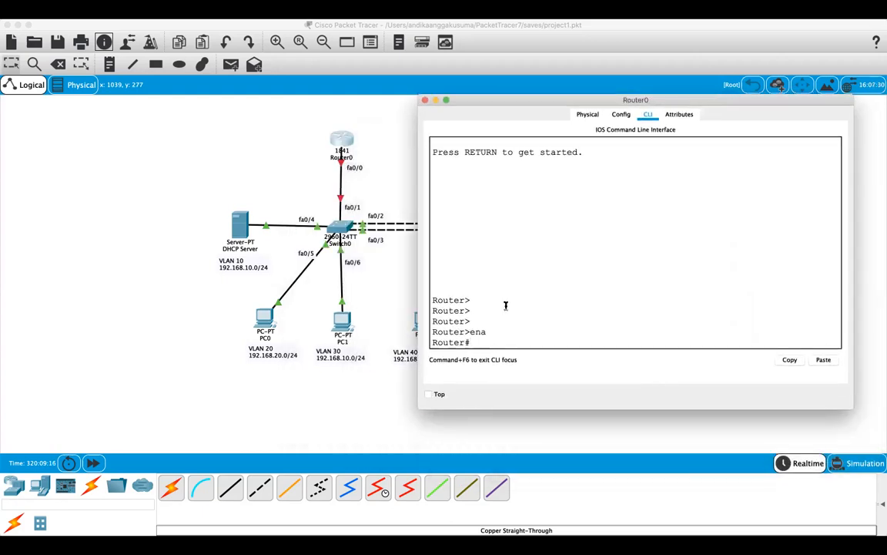
# Enter global configuration mode from the terminal on Router0
pyautogui.write('cong')
pyautogui.press('Tab')
pyautogui.press('BackSpace')
pyautogui.write('f')
pyautogui.press('Tab')
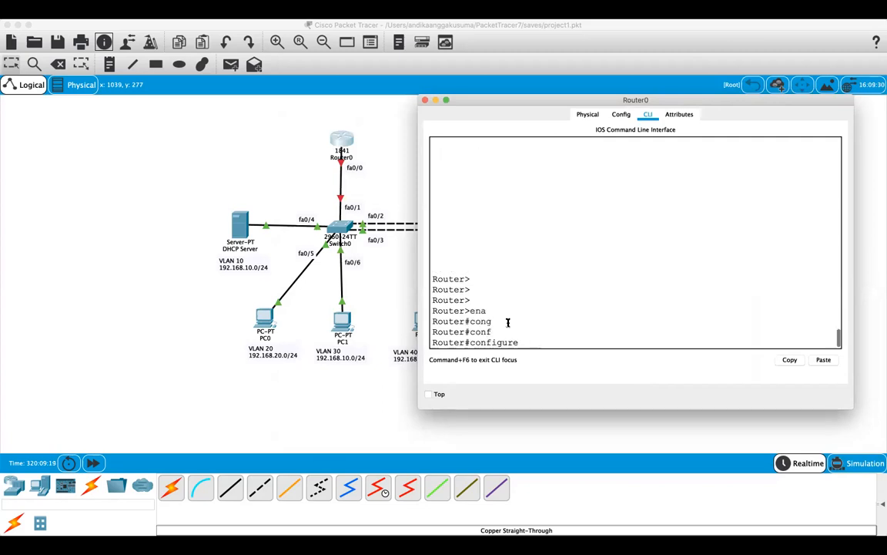
pyautogui.write('ter')
pyautogui.press('Tab')
pyautogui.press('Return')
# Enable Router0's interface fa0/0 with the no shutdown command
pyautogui.write('int fa0/0')
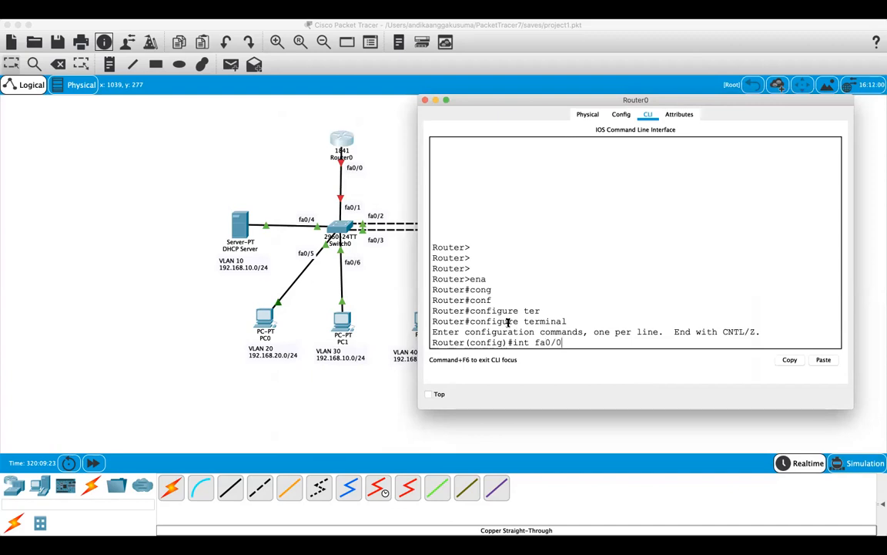
pyautogui.press('Return')
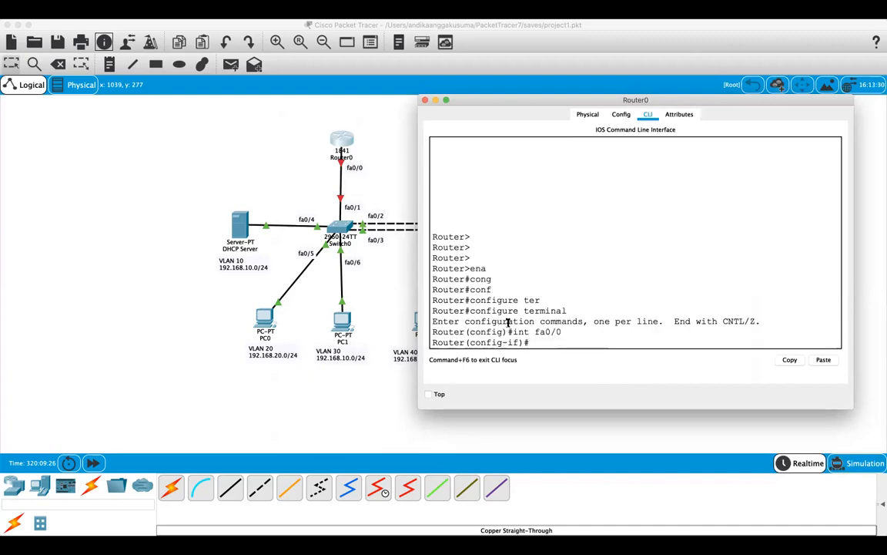
pyautogui.write('no shu')
pyautogui.press('Tab')
pyautogui.press('Return')
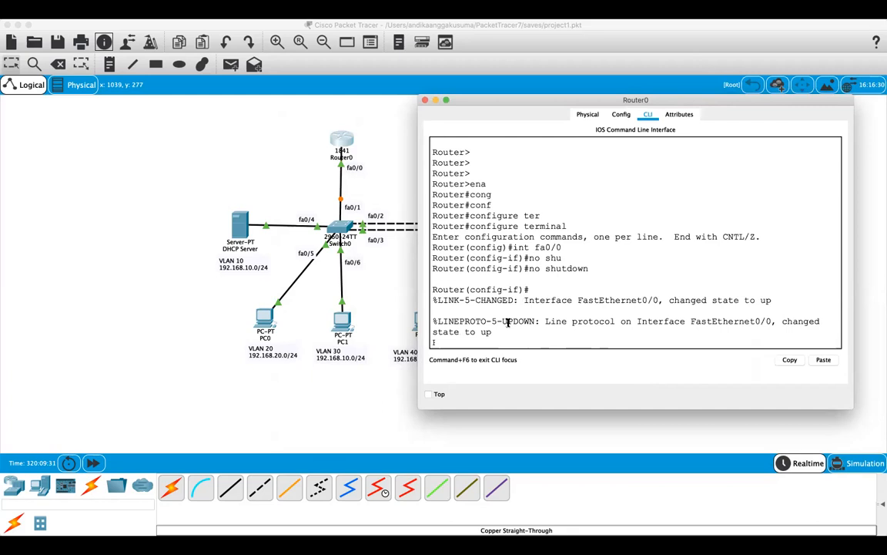
# Leave fa0/0 interface configuration on Router0 and return to global configuration mode
pyautogui.press('Return')
pyautogui.press('Return')
pyautogui.press('Return')
pyautogui.press('Return')
pyautogui.press('Return')
pyautogui.press('Return')
pyautogui.write('exi')
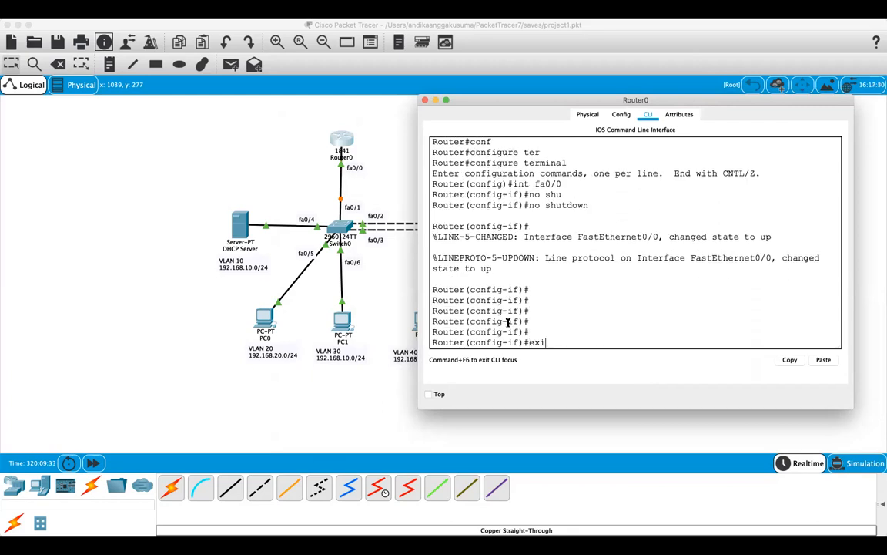
pyautogui.write('t')
pyautogui.press('Return')
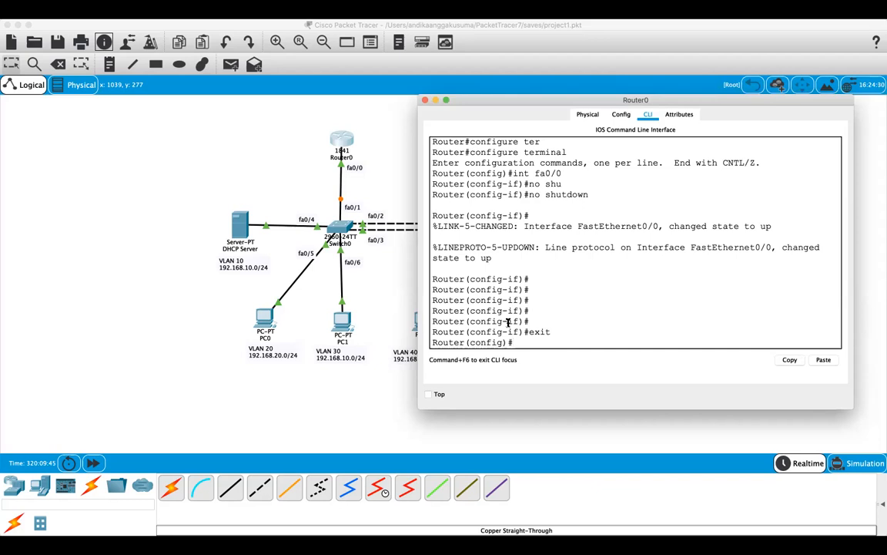
# Create subinterface fa0/0.10 on Router0 and enter its configuration mode
pyautogui.write('ter')
pyautogui.press('Tab')
pyautogui.write('f')
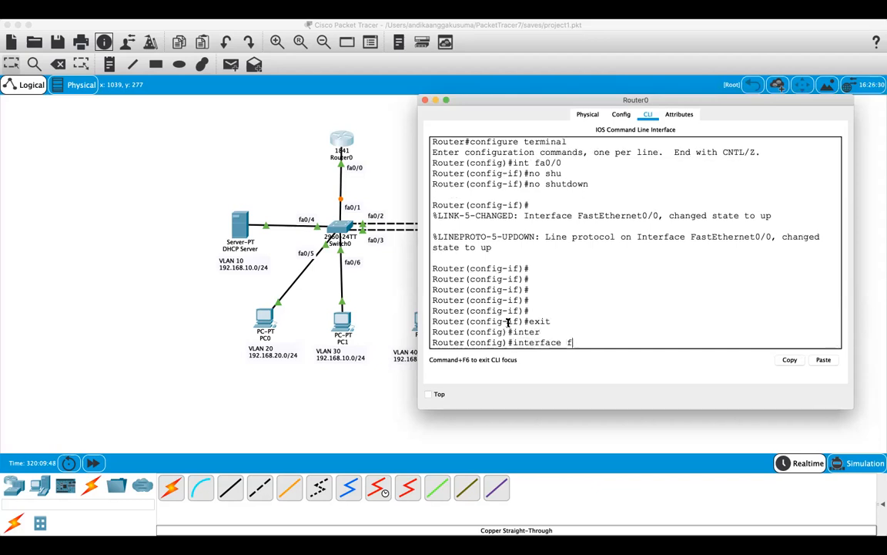
pyautogui.write('a0/0.10')
pyautogui.press('Return')
pyautogui.press('Return')
pyautogui.press('Return')
pyautogui.press('Return')
pyautogui.press('Return')
# Try to assign IP address 192.168.10.1 with mask 255.255.255.0 to subinterface fa0/0.10
pyautogui.write('ip add')
pyautogui.press('Tab')
pyautogui.write('192.168.1')
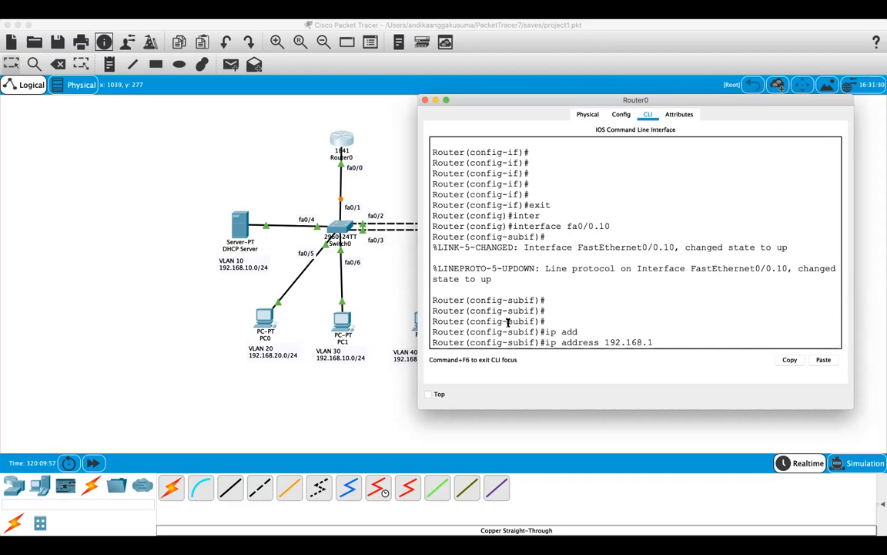
pyautogui.write('0.1 255.255.255.0')
pyautogui.press('Return')
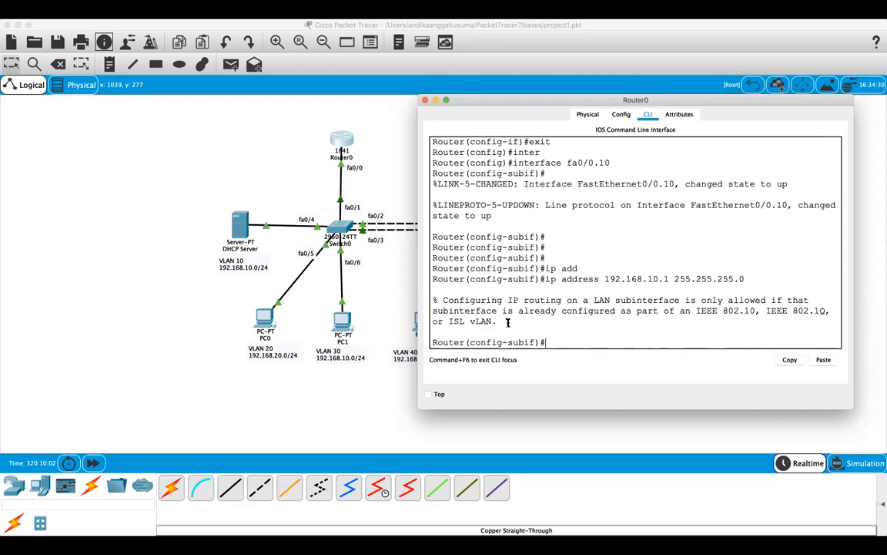
pyautogui.press('Up')
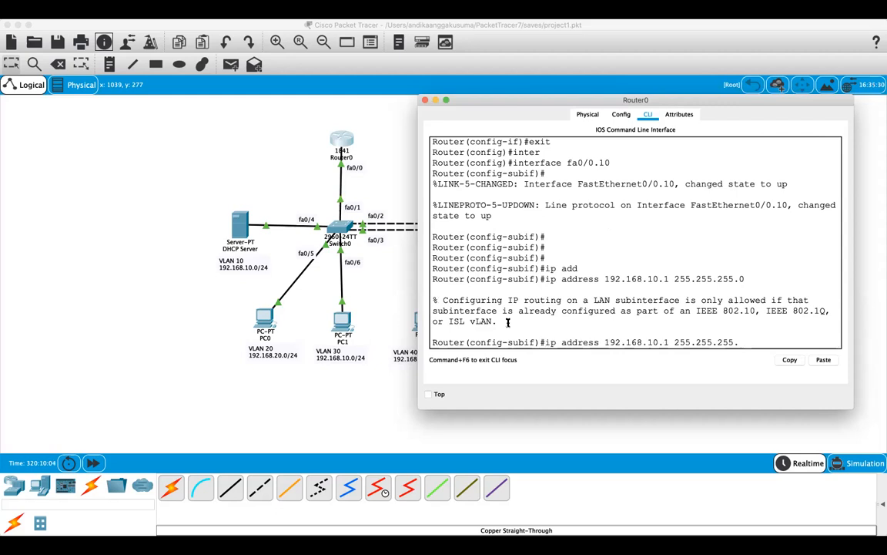
pyautogui.press('BackSpace')
pyautogui.press('BackSpace')
pyautogui.press('BackSpace')
pyautogui.press('BackSpace')
pyautogui.press('BackSpace')
pyautogui.press('BackSpace')
pyautogui.press('BackSpace')
pyautogui.press('BackSpace')
pyautogui.press('BackSpace')
pyautogui.press('BackSpace')
pyautogui.press('BackSpace')
pyautogui.press('BackSpace')
pyautogui.press('BackSpace')
pyautogui.press('BackSpace')
pyautogui.press('BackSpace')
pyautogui.press('BackSpace')
pyautogui.press('BackSpace')
pyautogui.press('BackSpace')
pyautogui.press('BackSpace')
pyautogui.press('BackSpace')
pyautogui.press('BackSpace')
pyautogui.press('BackSpace')
pyautogui.press('BackSpace')
pyautogui.press('BackSpace')
pyautogui.press('BackSpace')
pyautogui.press('BackSpace')
pyautogui.press('BackSpace')
pyautogui.press('BackSpace')
pyautogui.press('BackSpace')
pyautogui.press('BackSpace')
pyautogui.press('BackSpace')
pyautogui.press('BackSpace')
pyautogui.press('BackSpace')
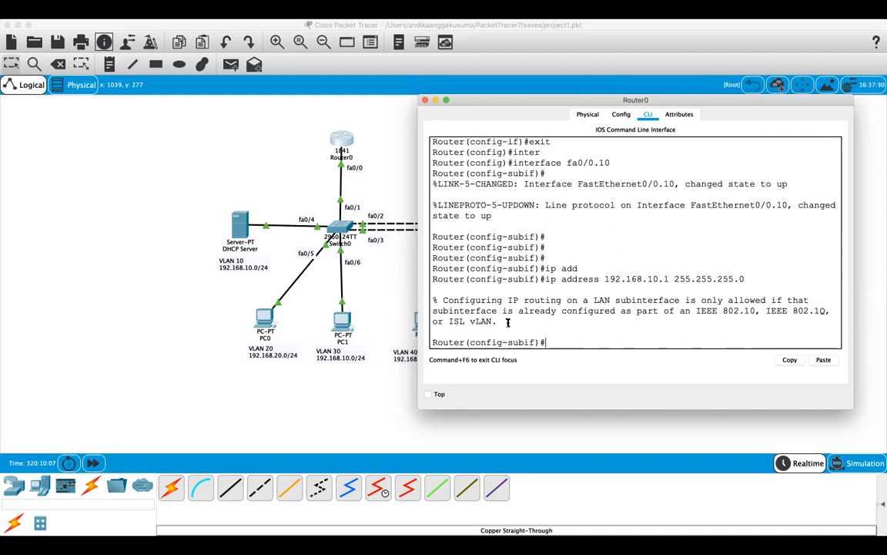
# Set 802.1Q encapsulation with VLAN ID 10 on subinterface fa0/0.10
pyautogui.write('enc')
pyautogui.press('Tab')
pyautogui.write('dot')
pyautogui.press('Tab')
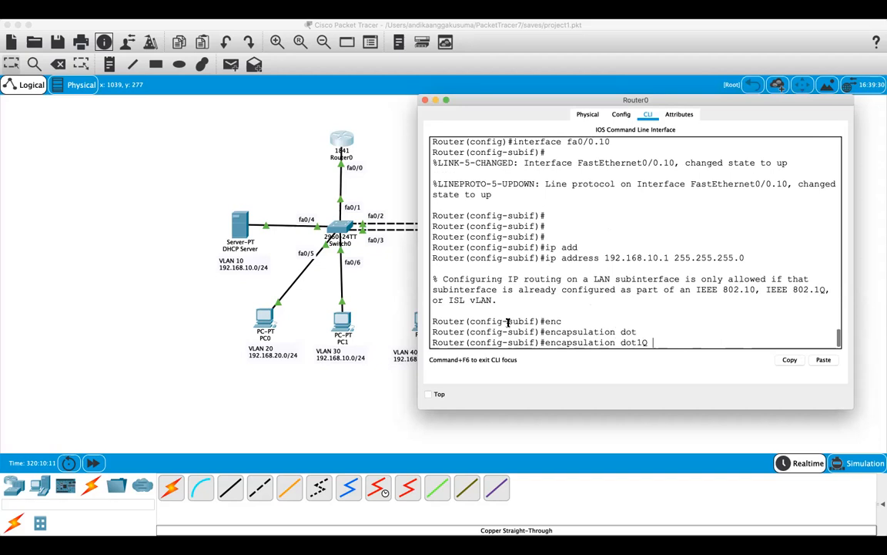
pyautogui.write('10')
pyautogui.press('Return')
# Assign IP address 192.168.10.1 with mask 255.255.255.0 to subinterface fa0/0.10 and leave its configuration mode
pyautogui.press('Up')
pyautogui.press('Up')
pyautogui.press('Return')
pyautogui.write('exit')
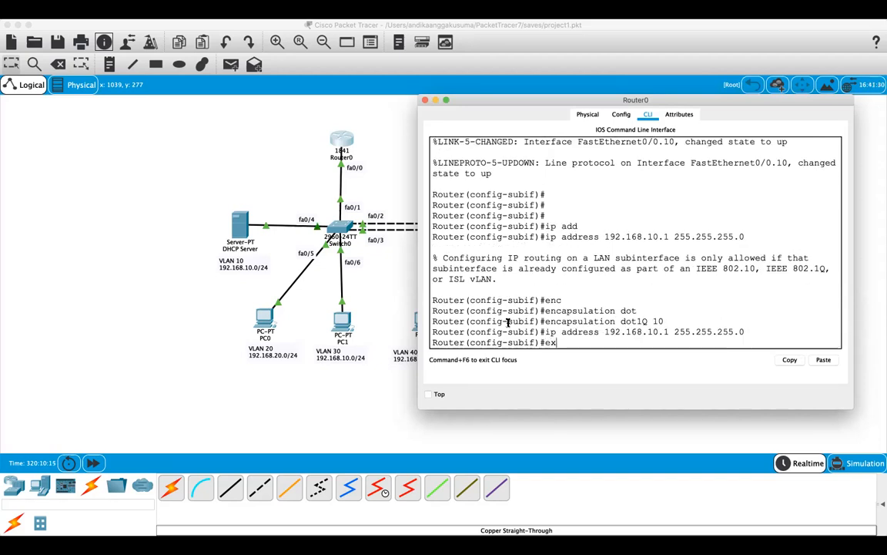
pyautogui.press('Return')
# Create subinterface fa0/0.20 on Router0 and enter its configuration mode
pyautogui.press('Up')
pyautogui.press('Up')
pyautogui.press('Down')
pyautogui.press('Up')
pyautogui.press('Up')
pyautogui.press('Up')
pyautogui.press('BackSpace')
pyautogui.press('BackSpace')
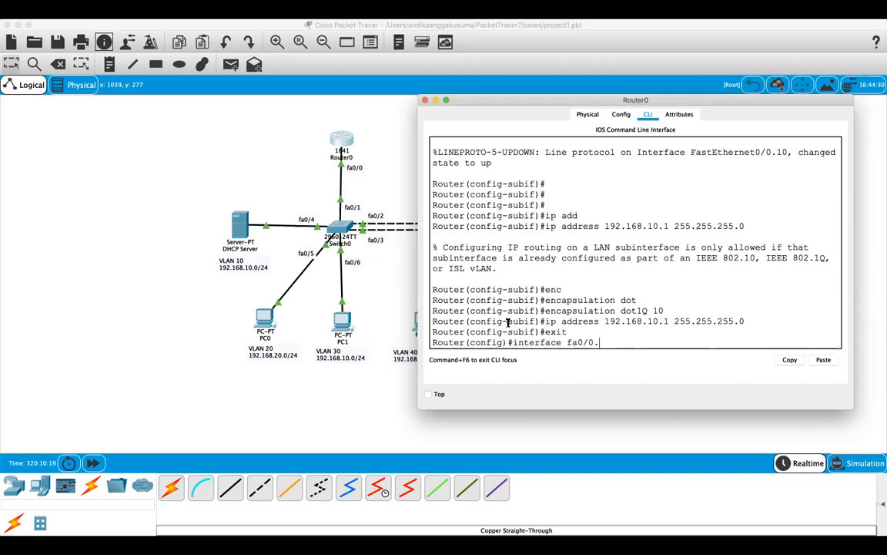
pyautogui.write('20')
pyautogui.press('Return')
pyautogui.press('Return')
pyautogui.press('Return')
# Set 802.1Q encapsulation with VLAN ID 20 on subinterface fa0/0.20
pyautogui.press('Up')
pyautogui.press('Up')
pyautogui.press('Up')
pyautogui.press('Up')
pyautogui.press('BackSpace')
pyautogui.press('BackSpace')
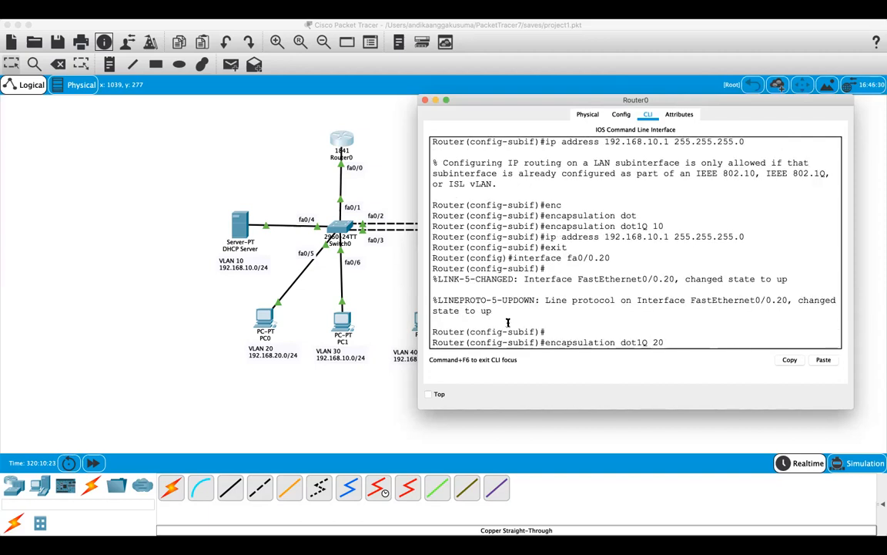
pyautogui.write('20')
pyautogui.press('Return')
# Assign IP address 192.168.20.1 with mask 255.255.255.0 to subinterface fa0/0.20 and leave its configuration mode
pyautogui.press('Up')
pyautogui.press('Up')
pyautogui.press('Up')
pyautogui.press('Up')
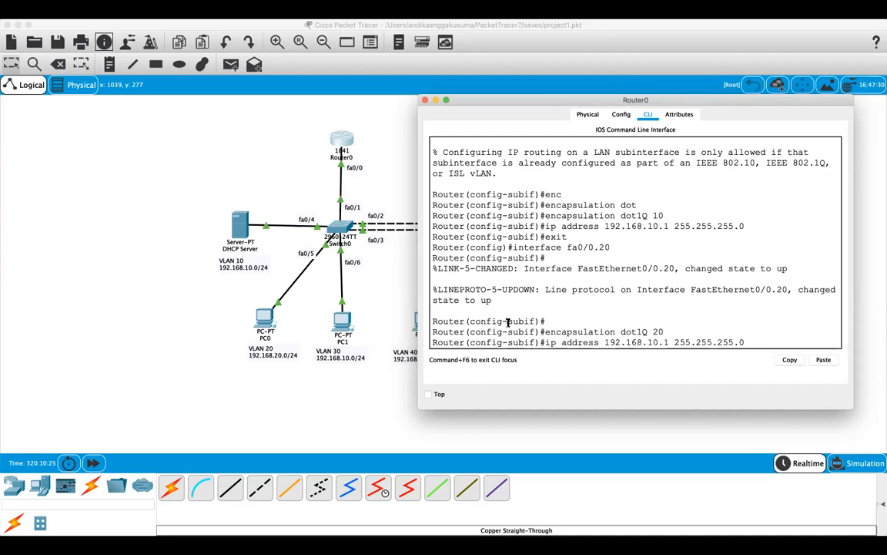
pyautogui.press('Left')
pyautogui.press('Left')
pyautogui.press('Left')
pyautogui.press('Left')
pyautogui.press('Return')
pyautogui.press('Return')
pyautogui.press('Return')
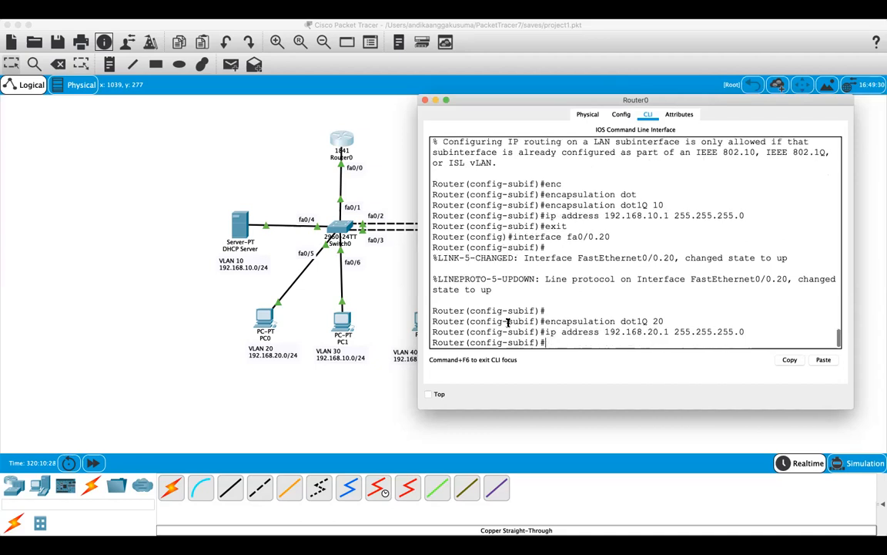
pyautogui.write('exit')
pyautogui.press('Return')
# Create subinterface fa0/0.30 on Router0 and enter its configuration mode
pyautogui.press('Up')
pyautogui.press('Up')
pyautogui.press('Up')
pyautogui.press('Up')
pyautogui.press('BackSpace')
pyautogui.press('BackSpace')
pyautogui.write('30')
pyautogui.press('Return')
pyautogui.press('Return')
# Set 802.1Q encapsulation with VLAN ID 30 on subinterface fa0/0.30
pyautogui.press('Up')
pyautogui.press('Up')
pyautogui.press('Up')
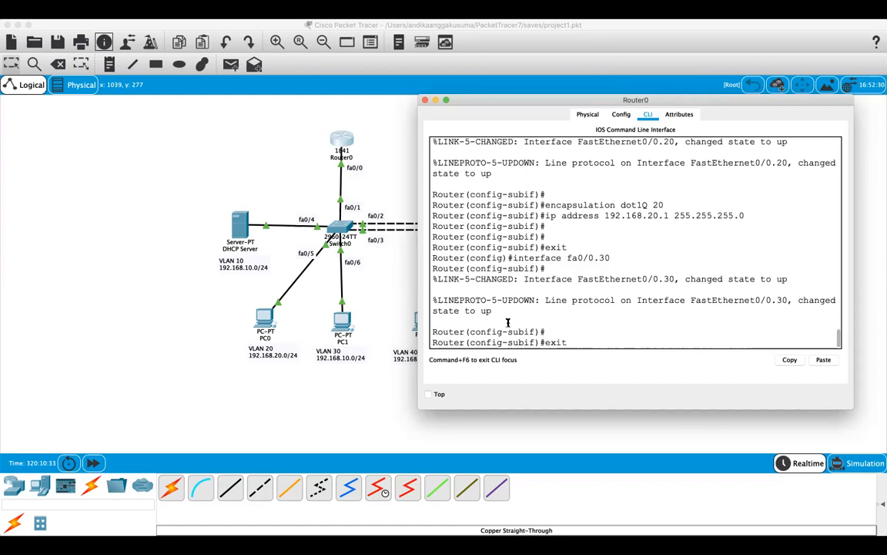
pyautogui.press('BackSpace')
pyautogui.press('BackSpace')
pyautogui.write('30')
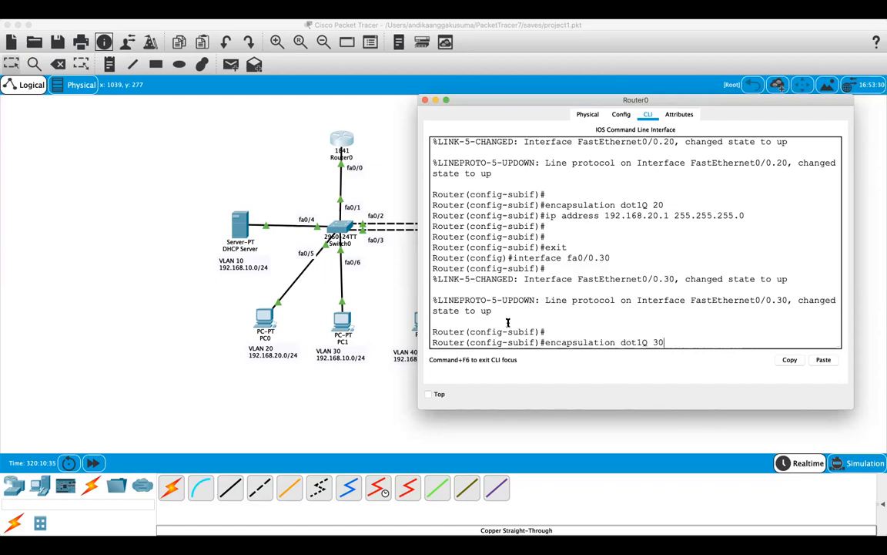
pyautogui.press('Return')
# Assign IP address 192.168.30.1 with mask 255.255.255.0 to subinterface fa0/0.30 and leave its configuration mode
pyautogui.press('Up')
pyautogui.press('Up')
pyautogui.press('Up')
pyautogui.press('Up')
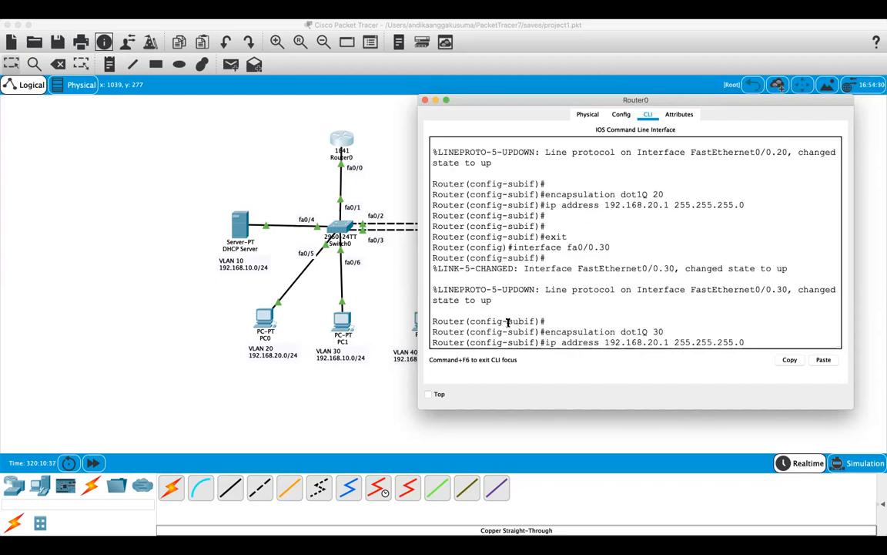
pyautogui.press('Left')
pyautogui.press('Left')
pyautogui.press('Left')
pyautogui.press('Left')
pyautogui.press('Left')
pyautogui.press('Left')
pyautogui.press('Left')
pyautogui.press('Left')
pyautogui.press('Left')
pyautogui.press('Left')
pyautogui.press('Left')
pyautogui.press('Left')
pyautogui.press('BackSpace')
pyautogui.write('3')
pyautogui.press('Return')
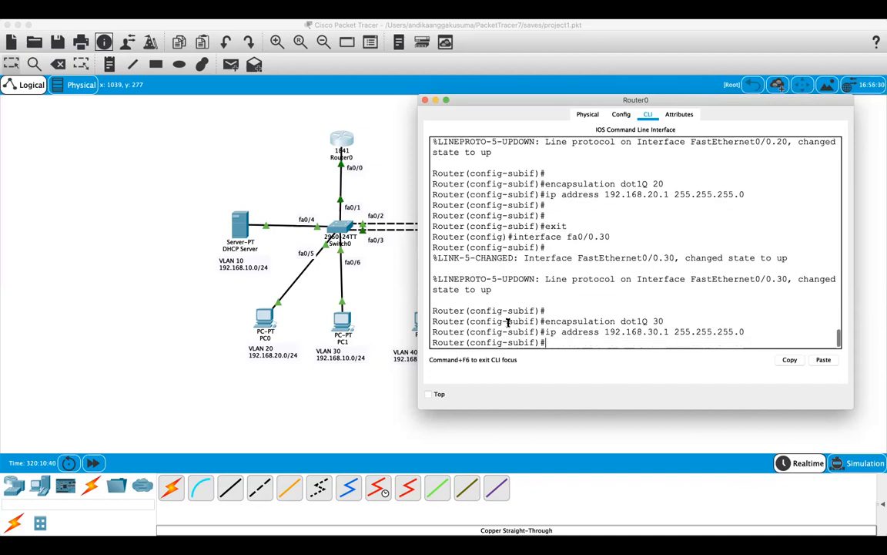
pyautogui.write('e')
pyautogui.write('xit')
pyautogui.press('Return')
# Create subinterface fa0/0.40 on Router0 and enter its configuration mode
pyautogui.press('Up')
pyautogui.press('Up')
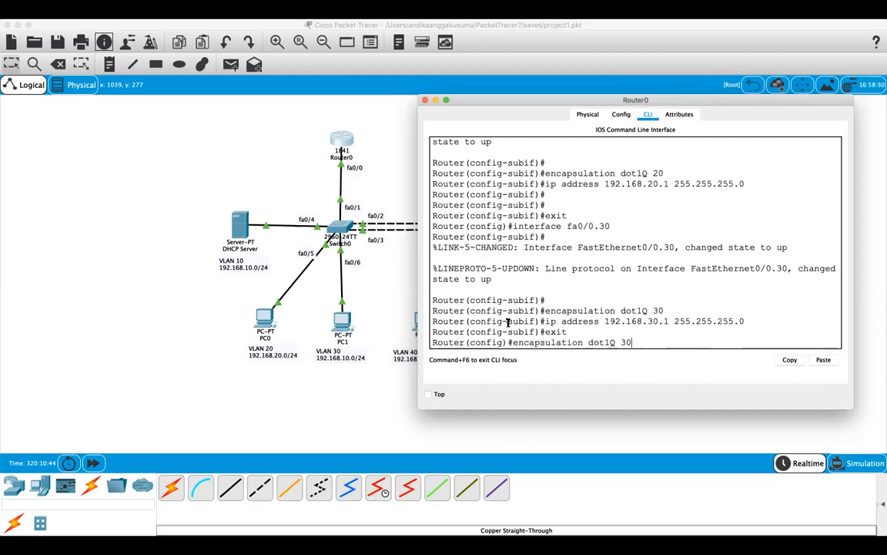
pyautogui.press('Up')
pyautogui.press('BackSpace')
pyautogui.press('BackSpace')
pyautogui.write('40')
pyautogui.press('Return')
# Set 802.1Q encapsulation with VLAN ID 40 on subinterface fa0/0.40
pyautogui.press('Up')
pyautogui.press('Up')
pyautogui.press('Up')
pyautogui.press('Up')
pyautogui.press('Left')
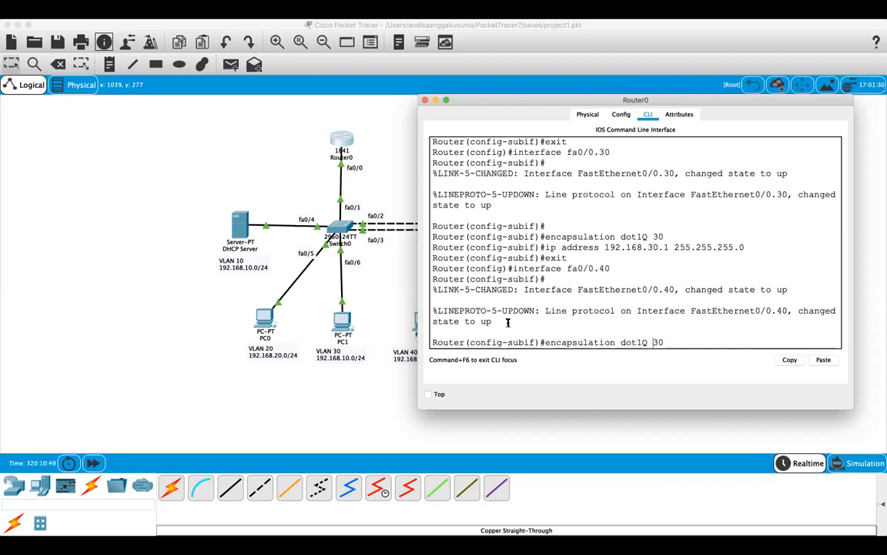
pyautogui.press('Delete')
pyautogui.write('4')
pyautogui.press('Return')
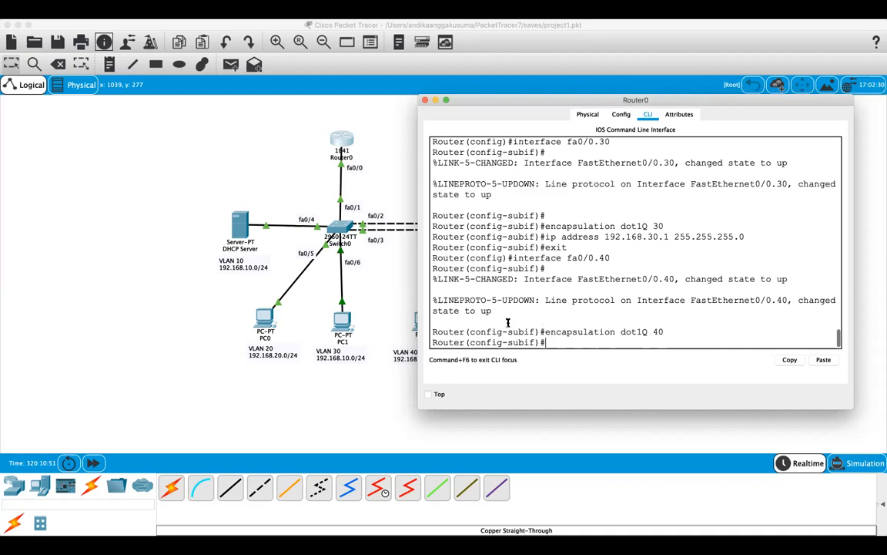
# Assign IP address 192.168.40.1 with mask 255.255.255.0 to subinterface fa0/0.40 and leave its configuration mode
pyautogui.press('Up')
pyautogui.press('Up')
pyautogui.press('Up')
pyautogui.press('Up')
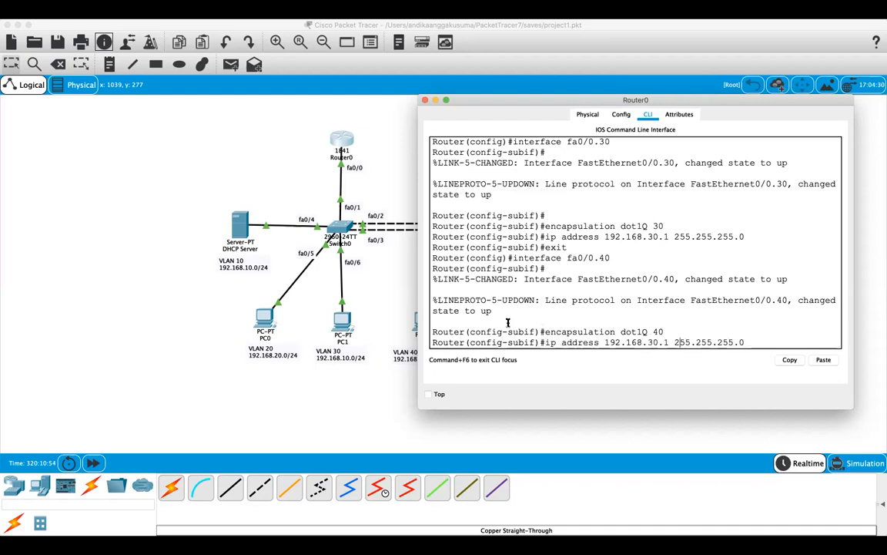
pyautogui.press('Left')
pyautogui.press('Left')
pyautogui.press('Left')
pyautogui.press('Left')
pyautogui.press('Left')
pyautogui.press('Left')
pyautogui.press('Left')
pyautogui.press('Left')
pyautogui.press('Left')
pyautogui.press('Left')
pyautogui.press('Left')
pyautogui.press('Left')
pyautogui.press('Left')
pyautogui.press('Left')
pyautogui.press('Left')
pyautogui.press('Left')
pyautogui.press('Left')
pyautogui.press('Left')
pyautogui.press('Delete')
pyautogui.write('4')
pyautogui.press('Return')
pyautogui.press('Return')
pyautogui.press('Return')
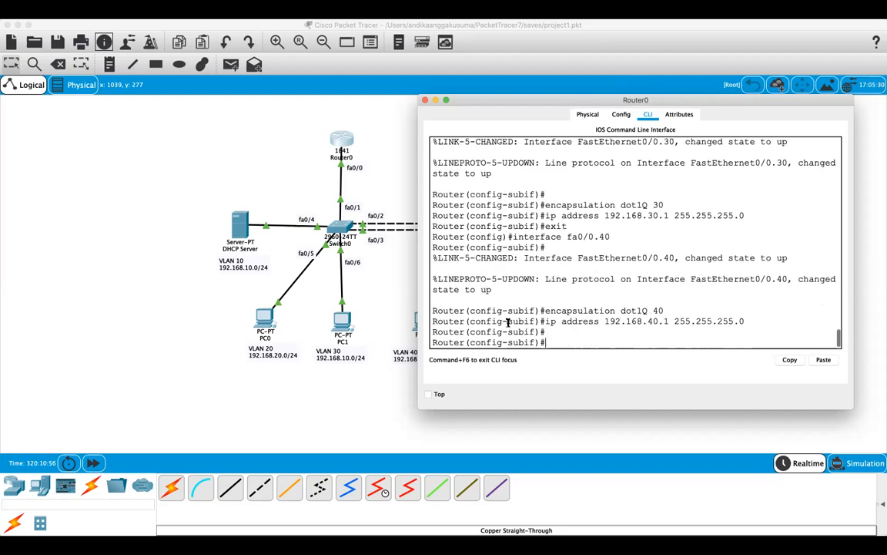
pyautogui.write('exit')
pyautogui.press('Return')
# Create subinterface fa0/0.50 on Router0 and enter its configuration mode
pyautogui.press('Up')
pyautogui.press('Up')
pyautogui.press('Up')
pyautogui.press('Up')
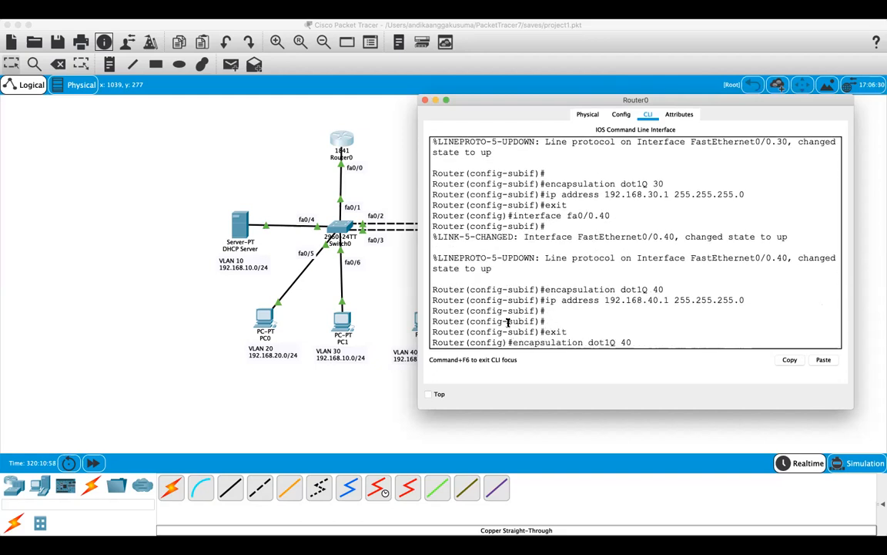
pyautogui.press('BackSpace')
pyautogui.press('BackSpace')
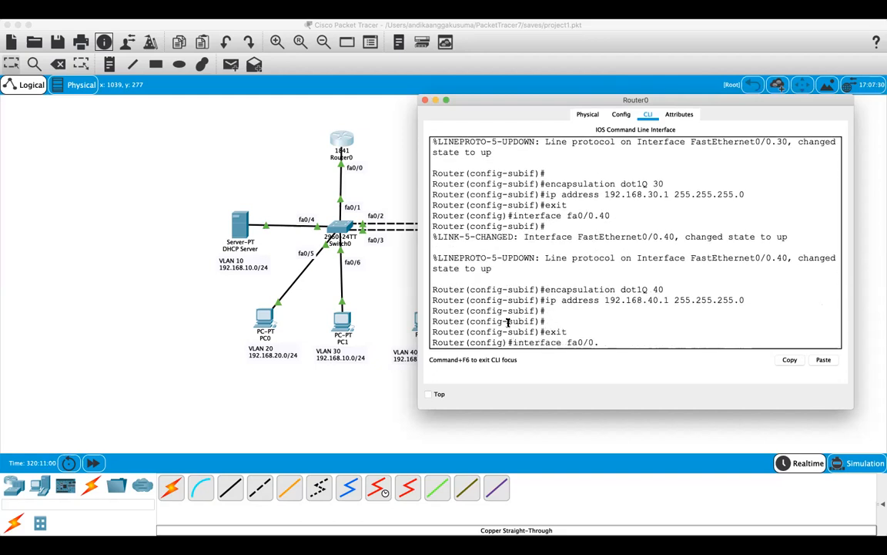
pyautogui.write('50')
pyautogui.press('Return')
pyautogui.press('Return')
pyautogui.press('Return')
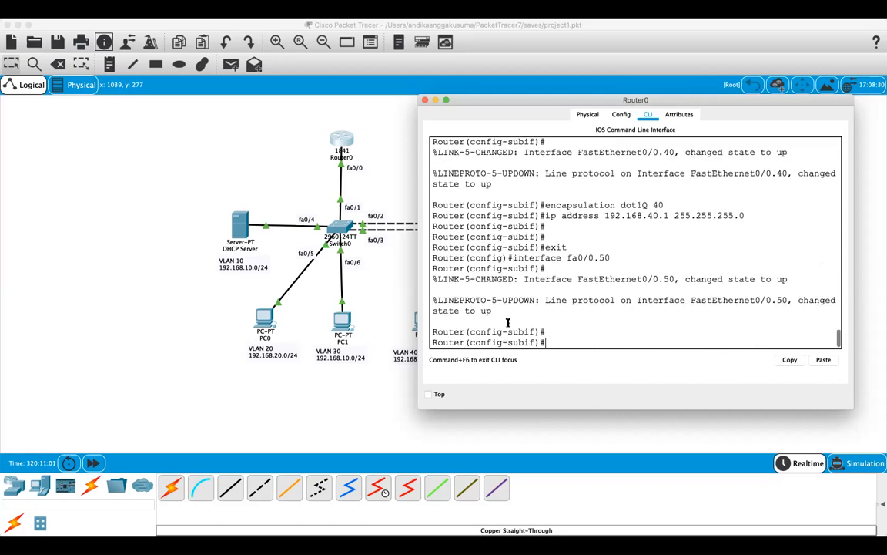
# Set 802.1Q encapsulation with VLAN ID 50 on subinterface fa0/0.50
pyautogui.write('interface fa0/0.40')
pyautogui.press('Up')
pyautogui.press('Up')
pyautogui.press('Up')
pyautogui.press('Up')
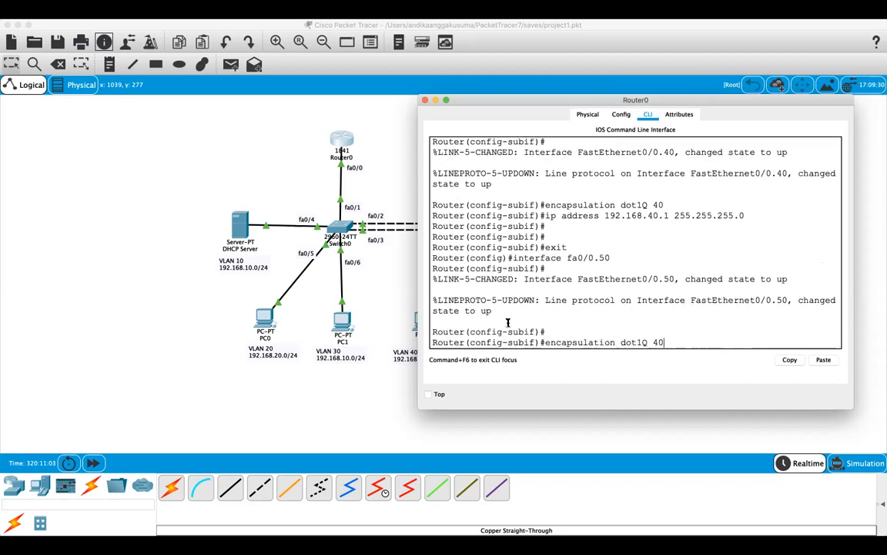
pyautogui.press('BackSpace')
pyautogui.press('BackSpace')
pyautogui.write('50')
pyautogui.press('Return')
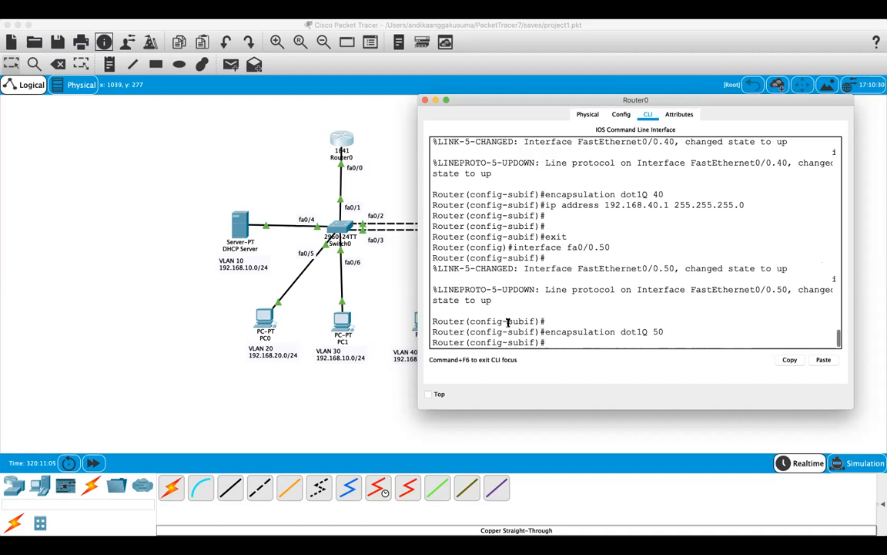
# Assign IP address 192.168.50.1 with mask 255.255.255.0 to subinterface fa0/0.50 and return to privileged EXEC mode
pyautogui.press('Up')
pyautogui.press('Up')
pyautogui.press('Up')
pyautogui.press('Up')
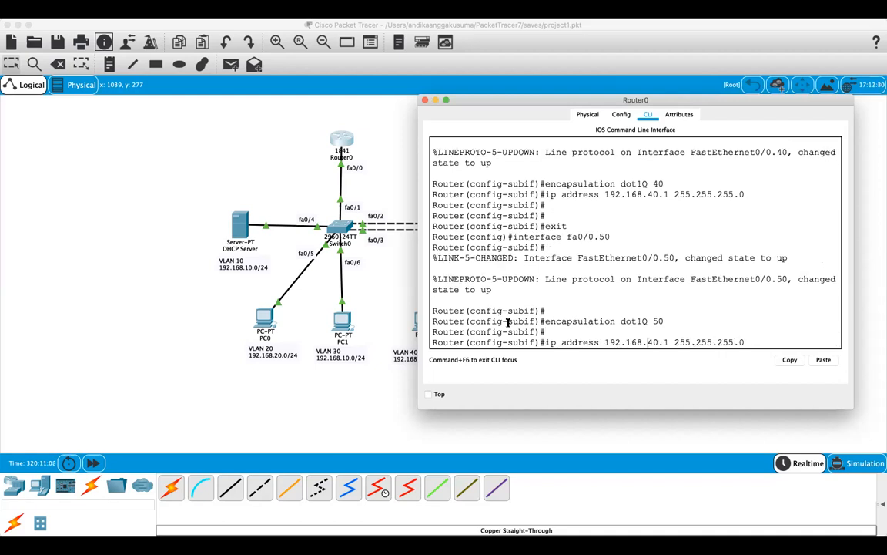
pyautogui.press('Delete')
pyautogui.press('Delete')
pyautogui.write('50')
pyautogui.press('Return')
pyautogui.press('Return')
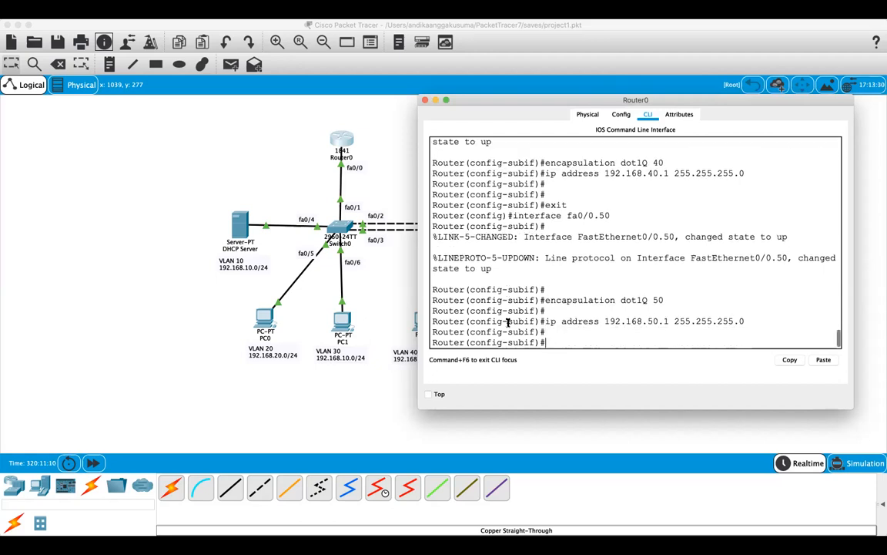
pyautogui.press('Return')
pyautogui.write('exit')
pyautogui.press('Return')
pyautogui.write('exit')
pyautogui.press('Return')
pyautogui.press('Return')
pyautogui.press('Return')
# Display Router0's brief IP interface summary to check the subinterface addresses and states
pyautogui.write('sh ip int bro')
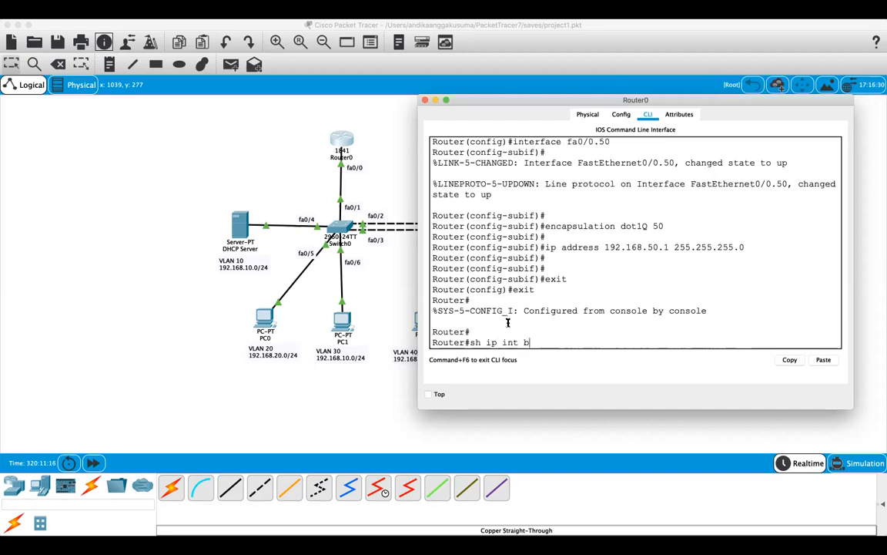
pyautogui.press('Tab')
pyautogui.press('BackSpace')
pyautogui.press('Tab')
pyautogui.press('Return')
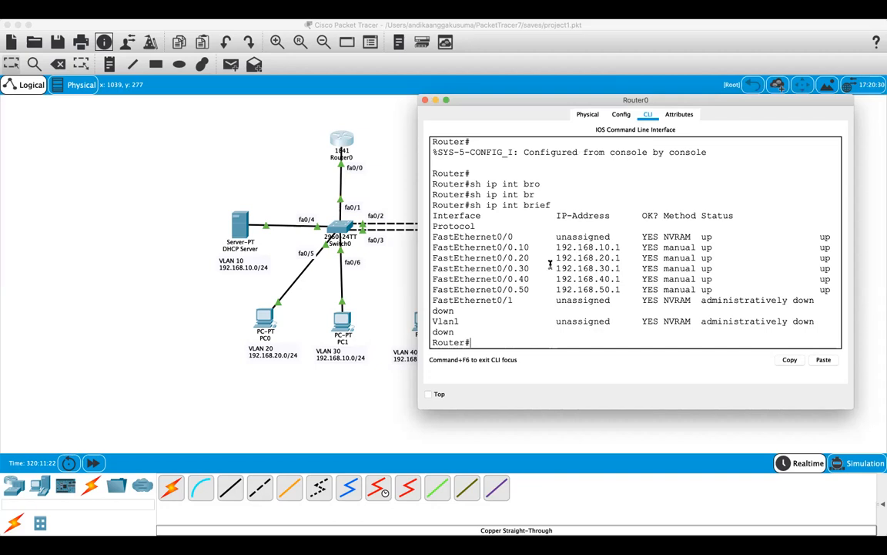
pyautogui.press('Return')
pyautogui.press('Return')
pyautogui.press('Return')
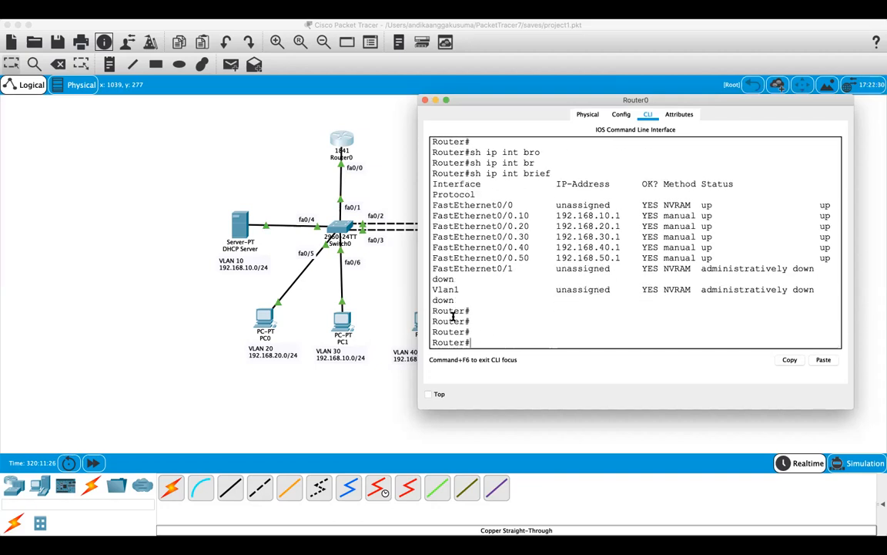
# Enter global configuration mode on Router0 and start RIP router configuration
pyautogui.write('conf t')
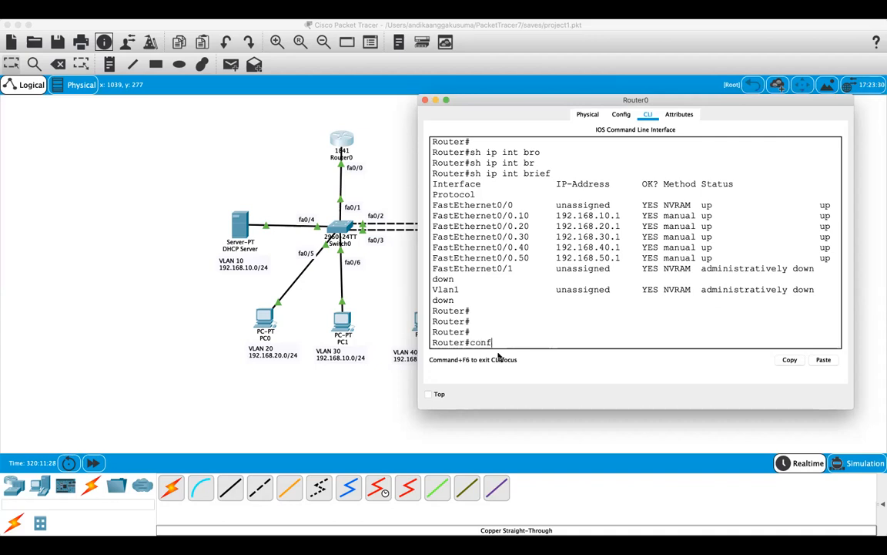
pyautogui.press('Return')
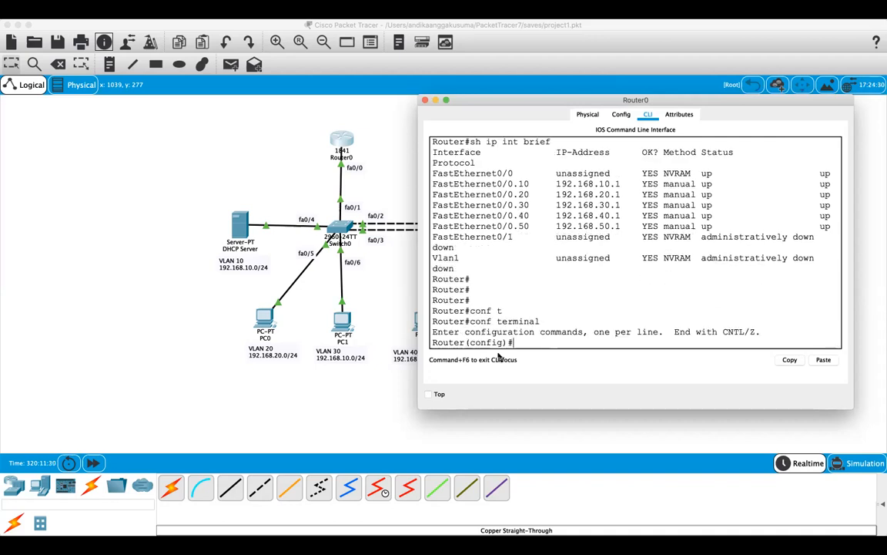
pyautogui.click(413, 309)
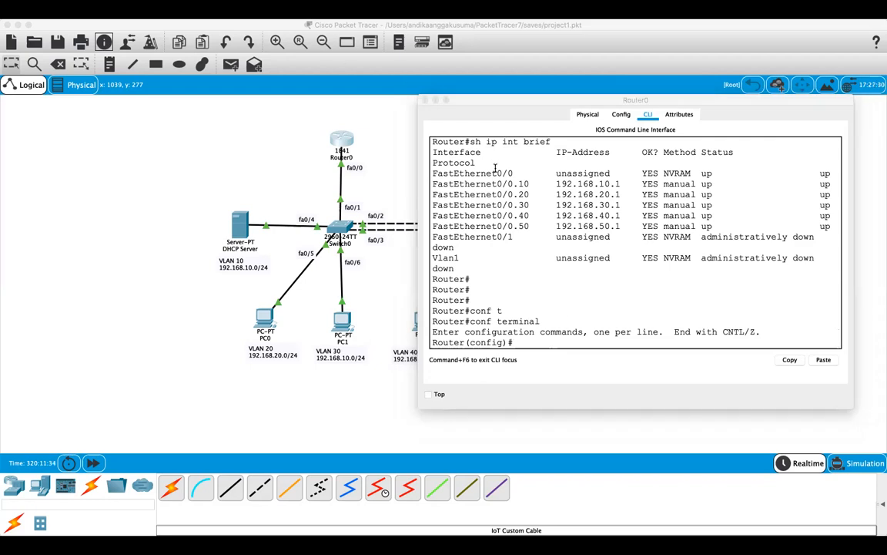
pyautogui.click(561, 336)
pyautogui.write('u')
pyautogui.press('Tab')
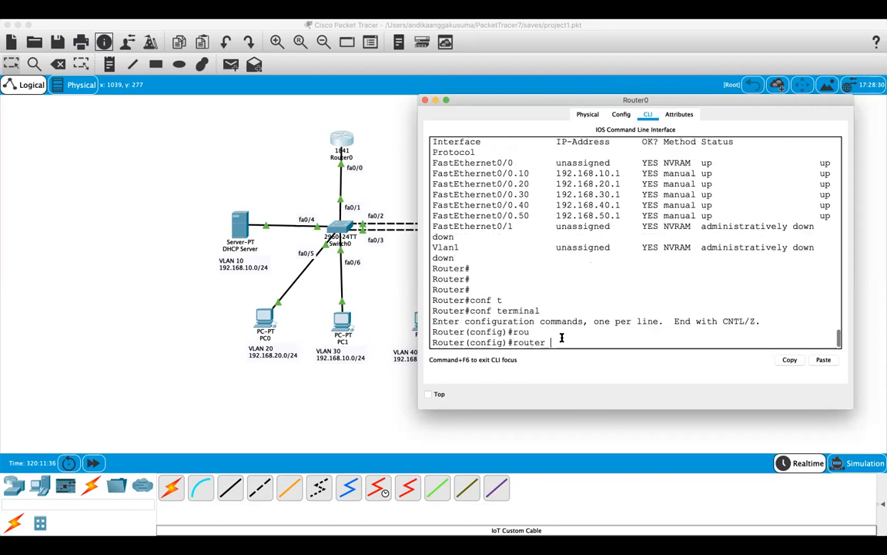
pyautogui.write('rip')
pyautogui.press('Return')
# Set the RIP routing process to version 2
pyautogui.write('v')
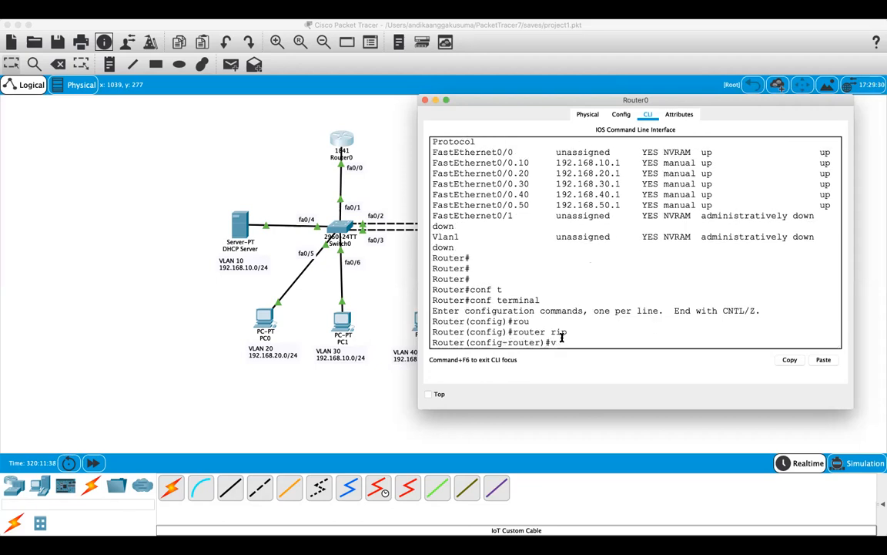
pyautogui.write('ersio')
pyautogui.press('Tab')
pyautogui.write('2')
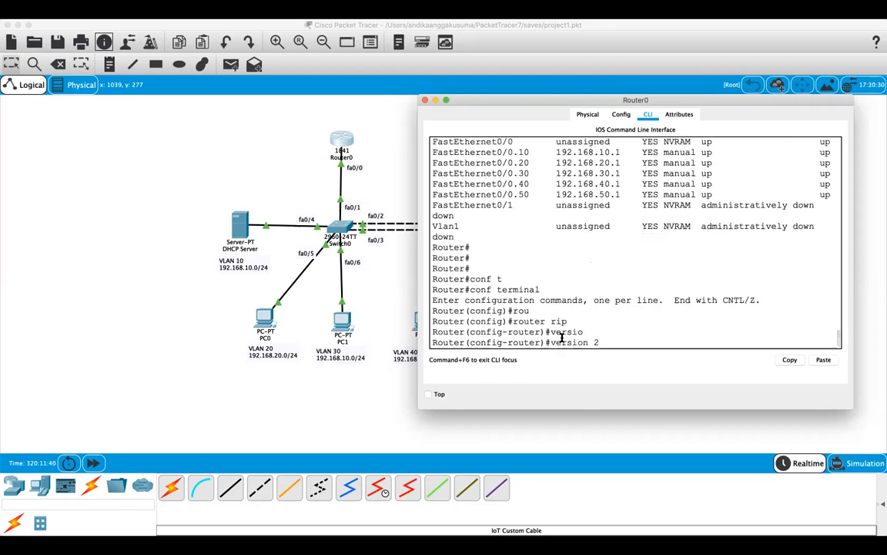
pyautogui.press('Return')
pyautogui.press('Return')
pyautogui.press('Return')
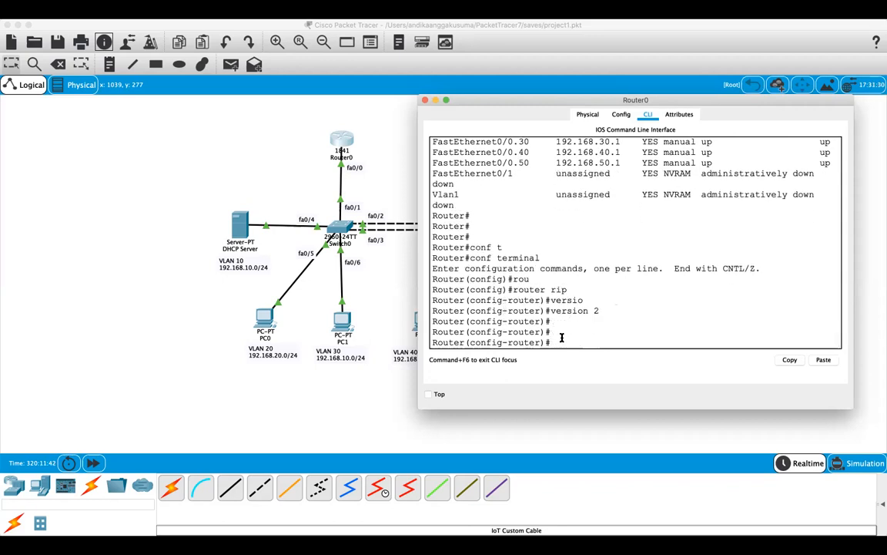
# Add network 192.168.10.0 to the RIP routing process
pyautogui.press('super+Tab')
pyautogui.press('super+Tab')
pyautogui.write('newt')
pyautogui.press('Tab')
pyautogui.press('BackSpace')
pyautogui.press('BackSpace')
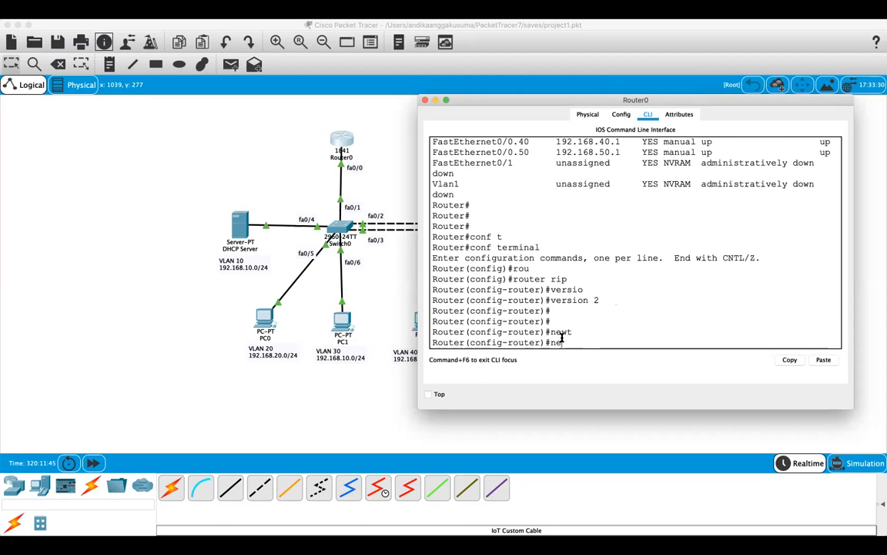
pyautogui.write('t')
pyautogui.press('Tab')
pyautogui.write('192.')
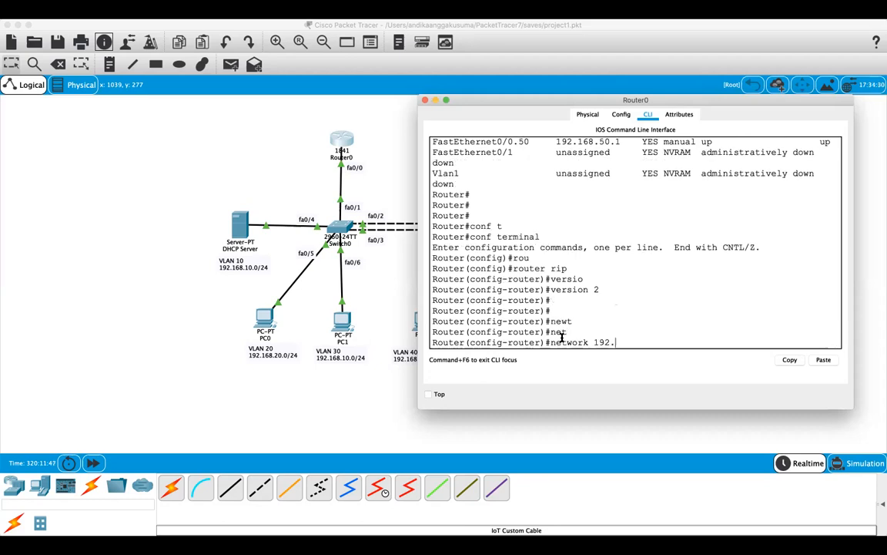
pyautogui.write('168.10.0')
pyautogui.press('Return')
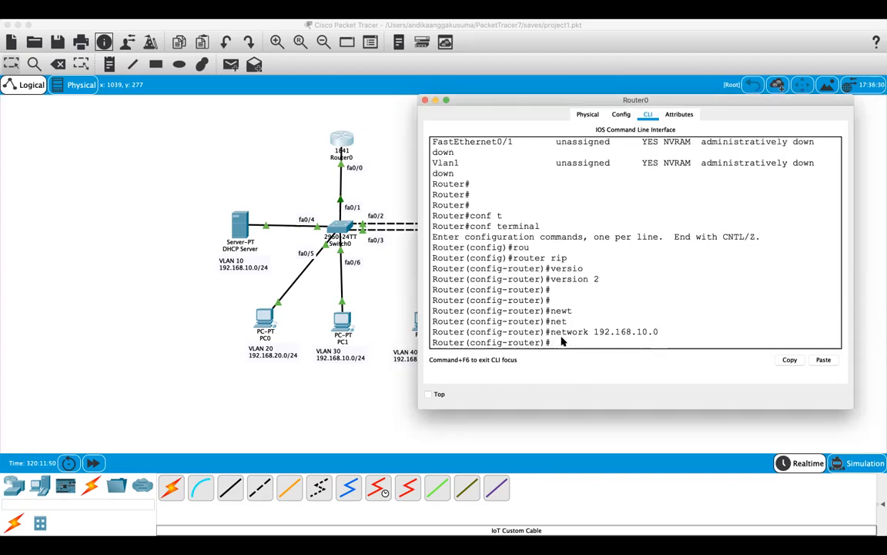
# Add networks 192.168.20.0 and 192.168.30.0 to the RIP routing process
pyautogui.press('Up')
pyautogui.press('Left')
pyautogui.press('Left')
pyautogui.press('BackSpace')
pyautogui.write('2')
pyautogui.press('Return')
pyautogui.press('Up')
pyautogui.press('Left')
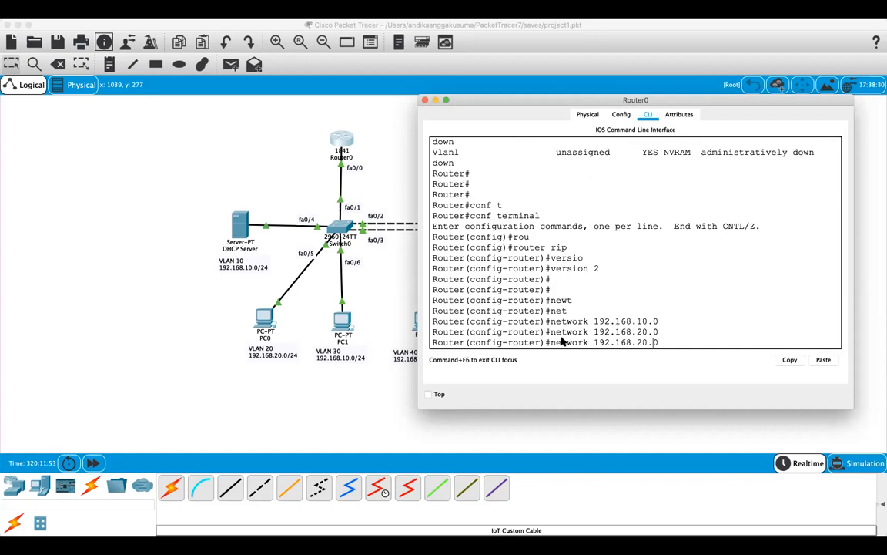
pyautogui.press('BackSpace')
pyautogui.write('3')
pyautogui.press('Return')
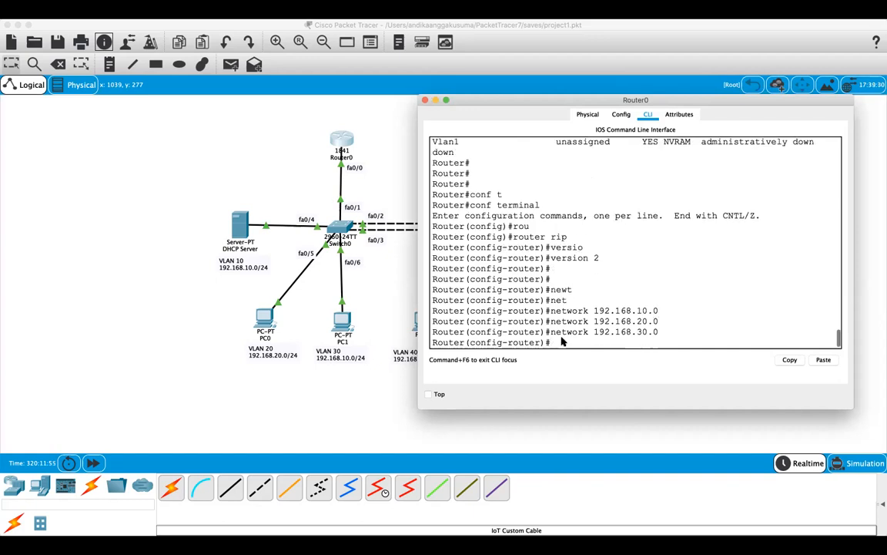
# Add networks 192.168.40.0 and 192.168.50.0 to the RIP routing process and return to privileged EXEC mode
pyautogui.press('Up')
pyautogui.press('Left')
pyautogui.press('Left')
pyautogui.press('BackSpace')
pyautogui.write('4')
pyautogui.press('Return')
pyautogui.press('Up')
pyautogui.press('Left')
pyautogui.press('BackSpace')
pyautogui.write('5')
pyautogui.press('Return')
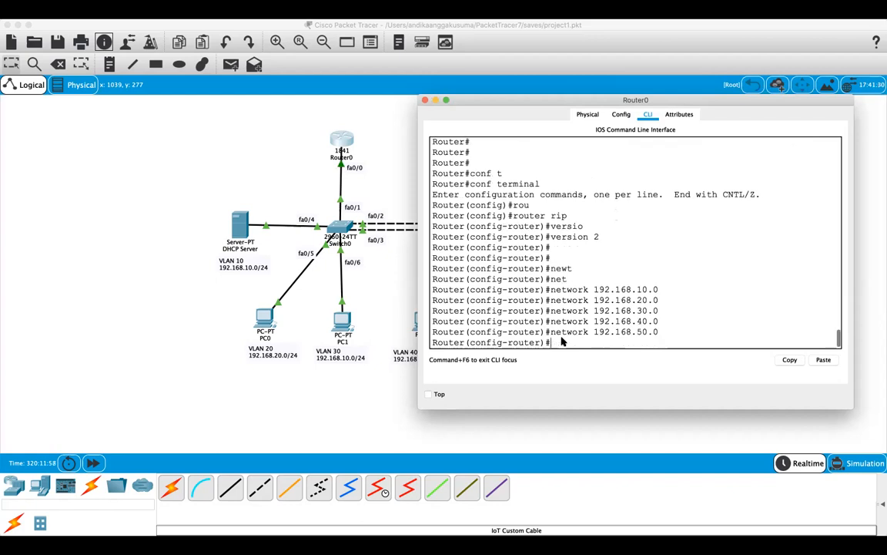
pyautogui.write('exit')
pyautogui.press('Return')
pyautogui.write('exit')
pyautogui.press('Return')
# Display Router0's IP routing table to check the routes for the five VLAN networks
pyautogui.write('sh ip int rou')
pyautogui.press('BackSpace')
pyautogui.press('BackSpace')
pyautogui.press('BackSpace')
pyautogui.press('BackSpace')
pyautogui.press('BackSpace')
pyautogui.press('BackSpace')
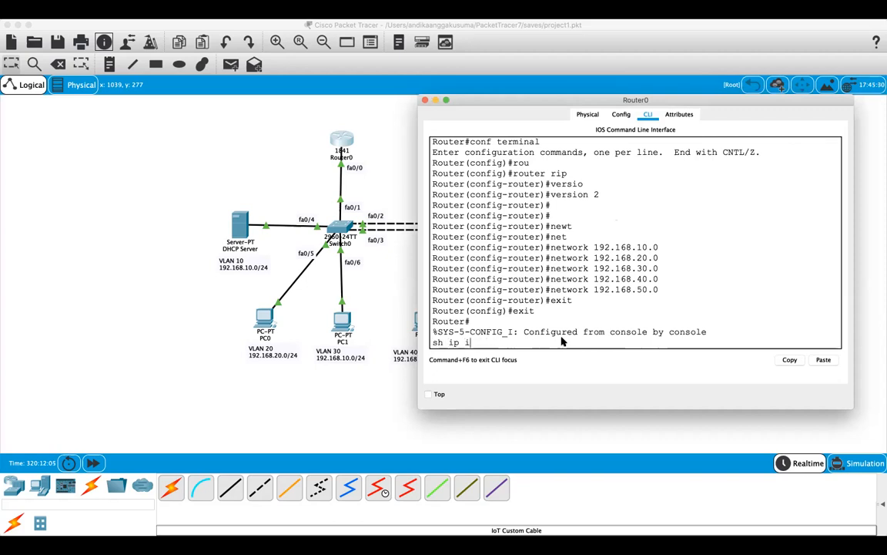
pyautogui.write('rou')
pyautogui.press('Tab')
pyautogui.press('Return')
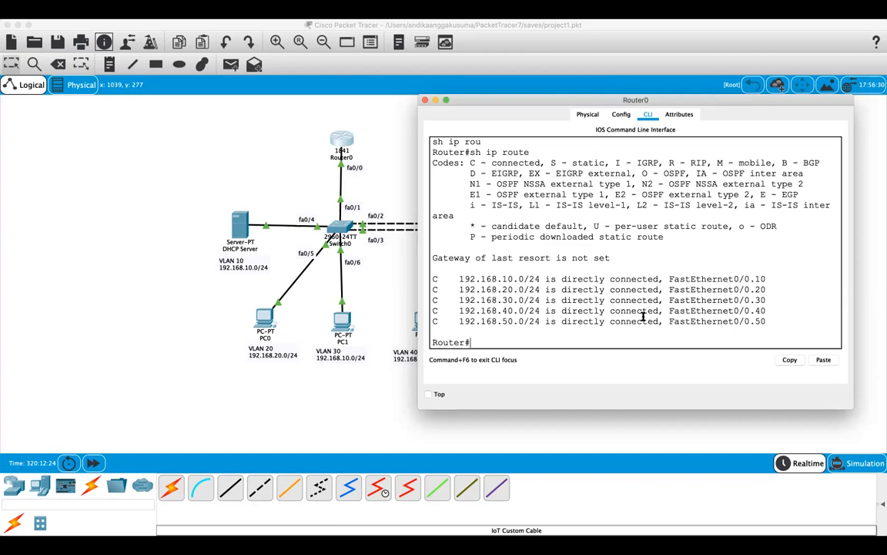
# Open the DHCP service settings of the DHCP Server in the topology and turn the service on for FastEthernet0
pyautogui.click(389, 295)
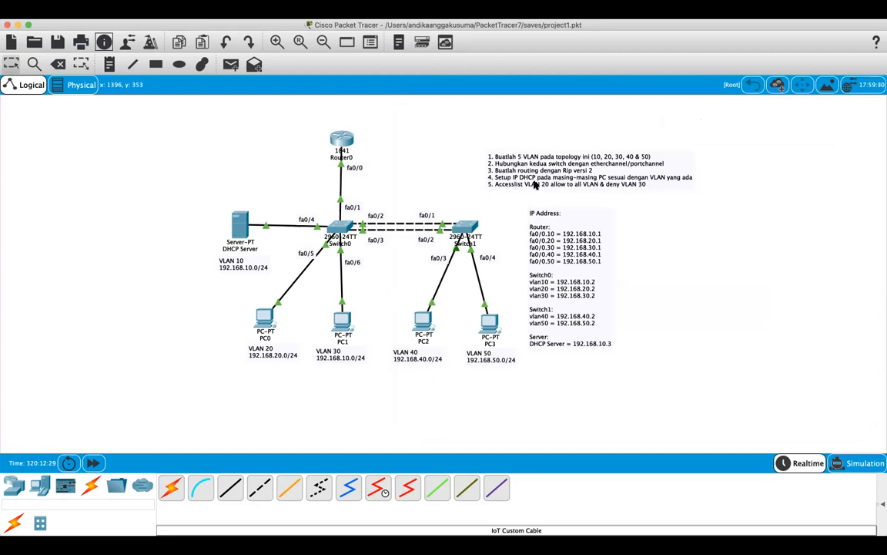
pyautogui.press('super+Tab')
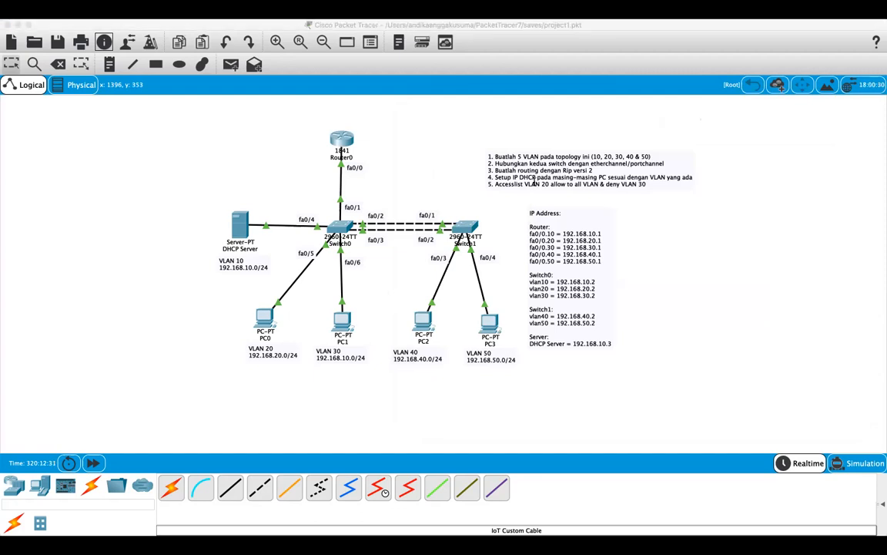
pyautogui.click(534, 181)
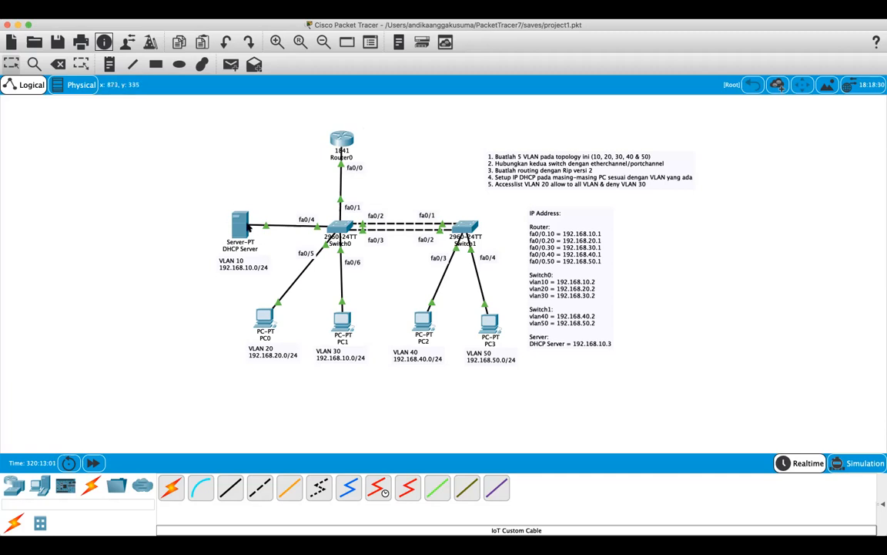
pyautogui.click(240, 228)
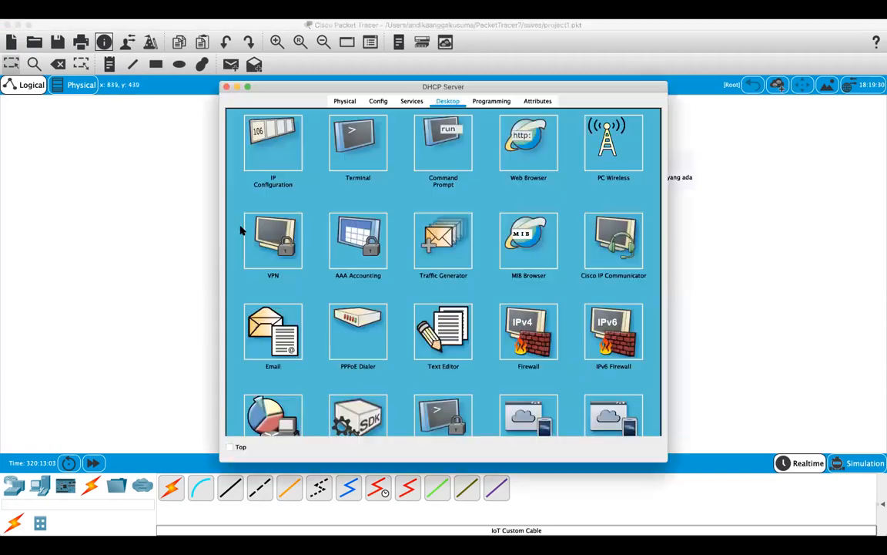
pyautogui.click(408, 101)
pyautogui.click(261, 146)
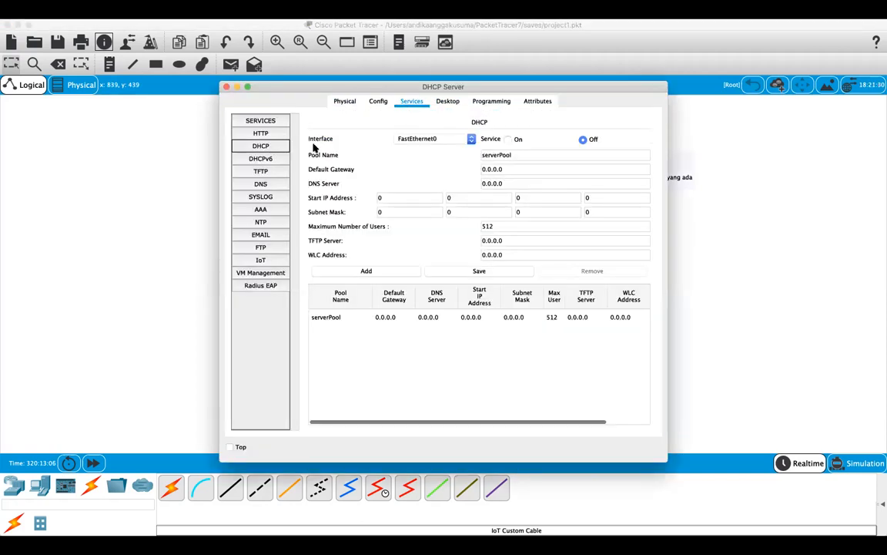
pyautogui.click(508, 139)
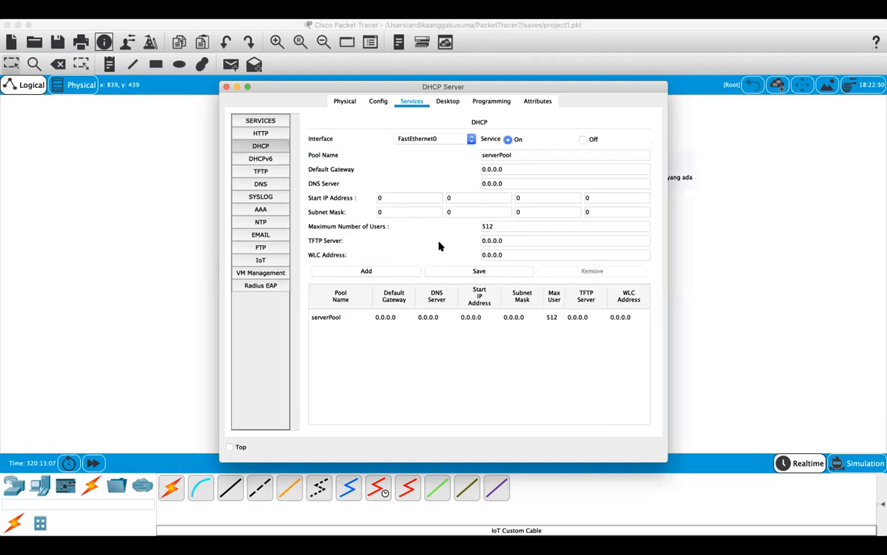
# Name the DHCP pool vlan10 and set its default gateway and DNS server to 192.168.10.1
pyautogui.doubleClick(500, 155)
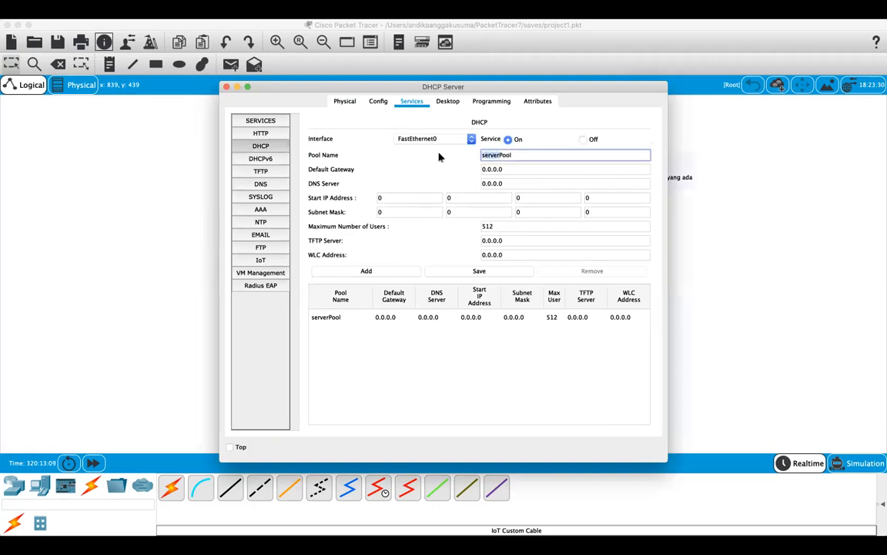
pyautogui.write('vlan10')
pyautogui.press('Tab')
pyautogui.write('19')
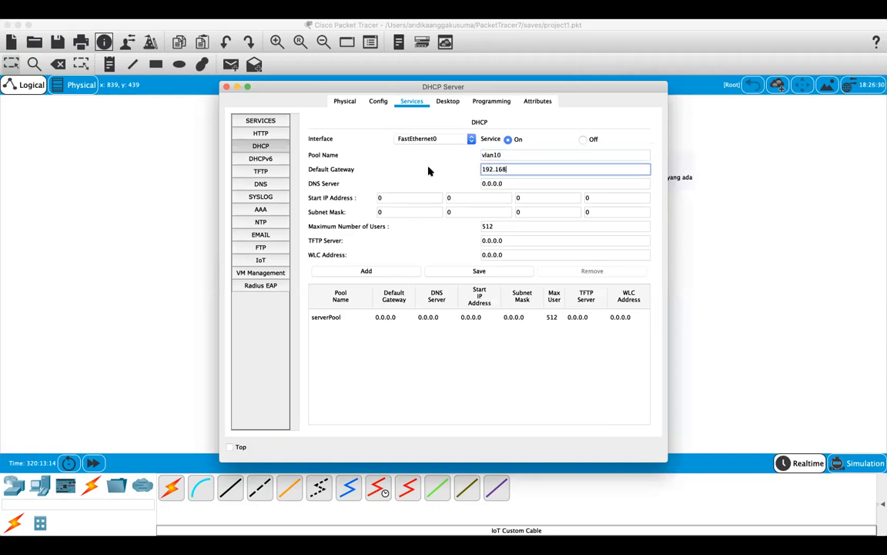
pyautogui.write('2.168.10.1')
pyautogui.press('Tab')
pyautogui.write('19')
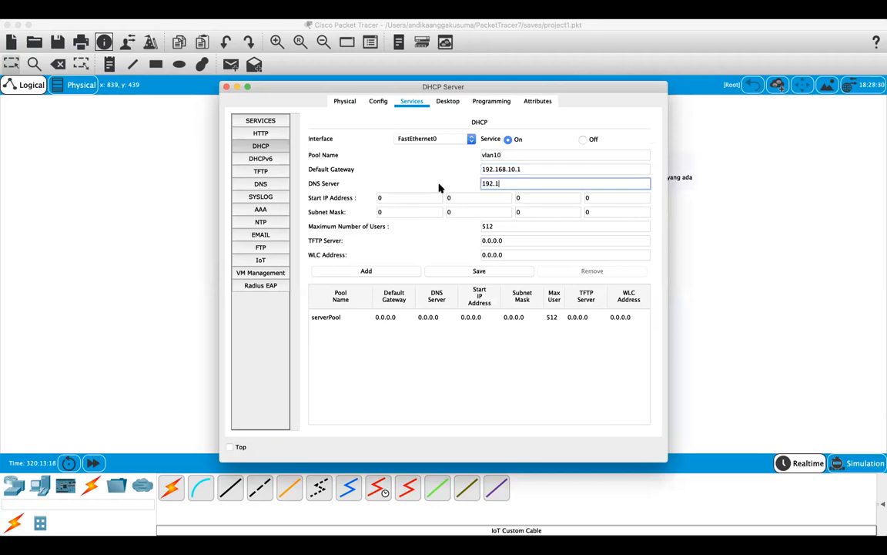
pyautogui.press('super+a')
# Set the vlan10 pool's start IP address to 192.168.10.4 with subnet mask 255.255.255.0 and save it as a new pool
pyautogui.click(397, 197)
pyautogui.write('192.168.10.')
pyautogui.press('Tab')
pyautogui.write('255.255.255')
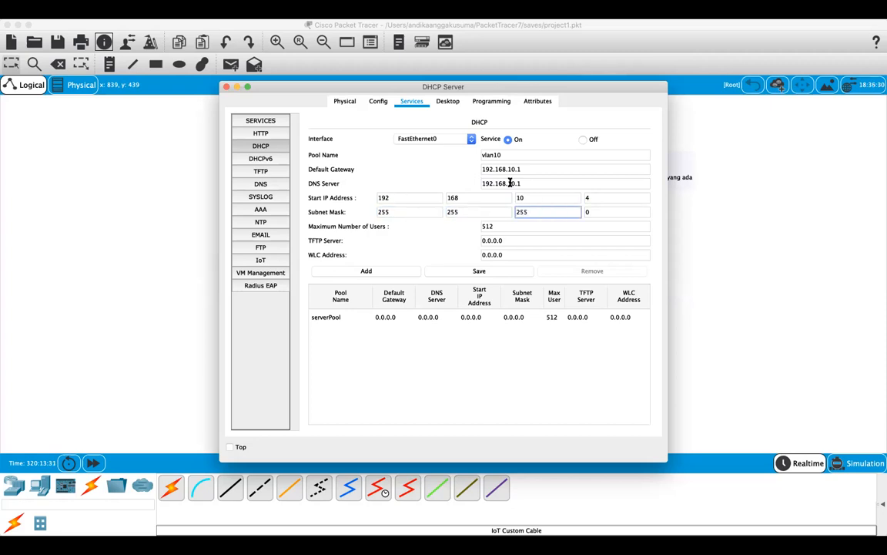
pyautogui.click(478, 271)
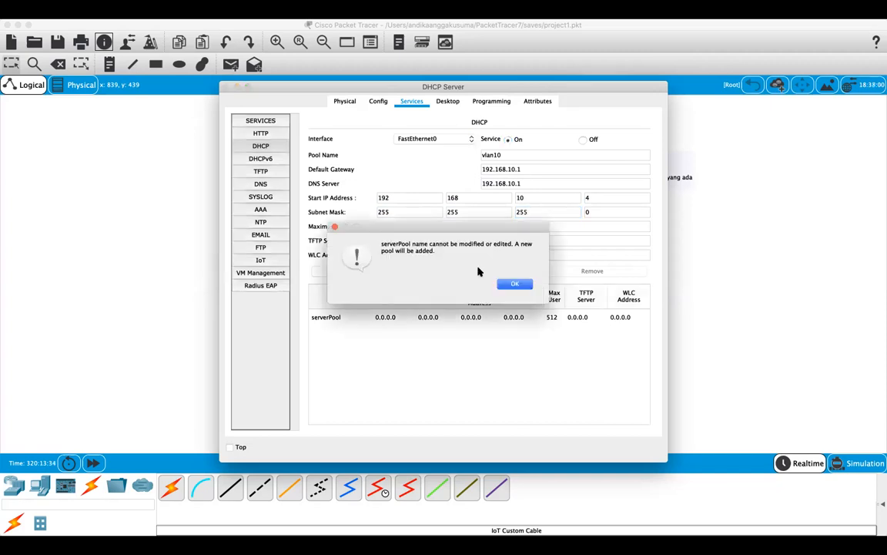
pyautogui.click(513, 283)
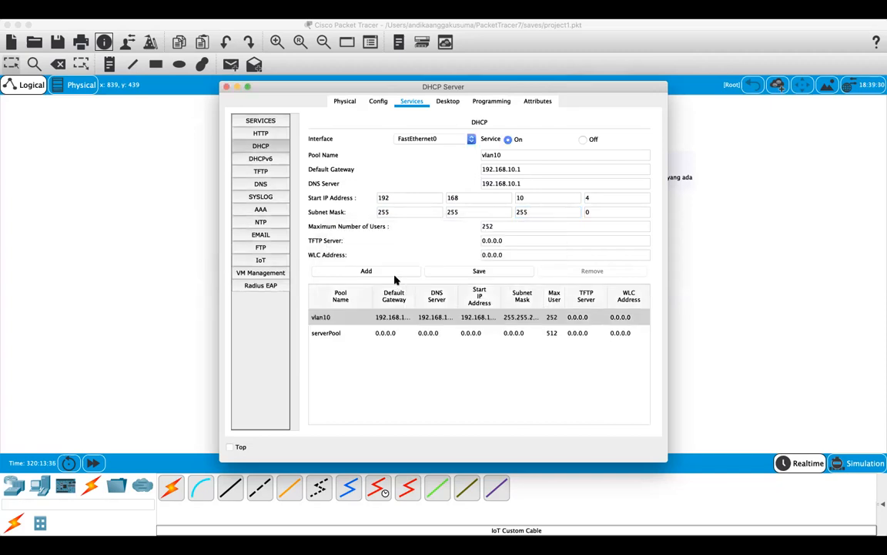
pyautogui.click(367, 272)
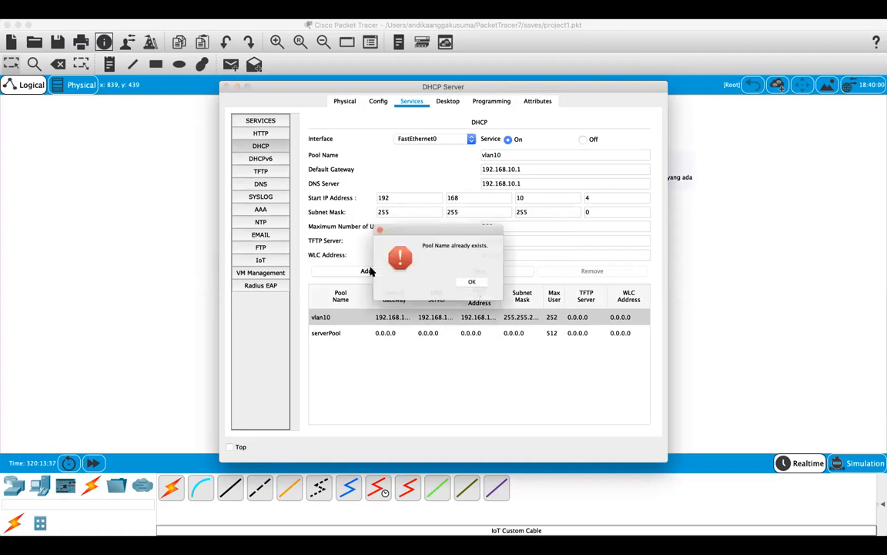
pyautogui.click(475, 284)
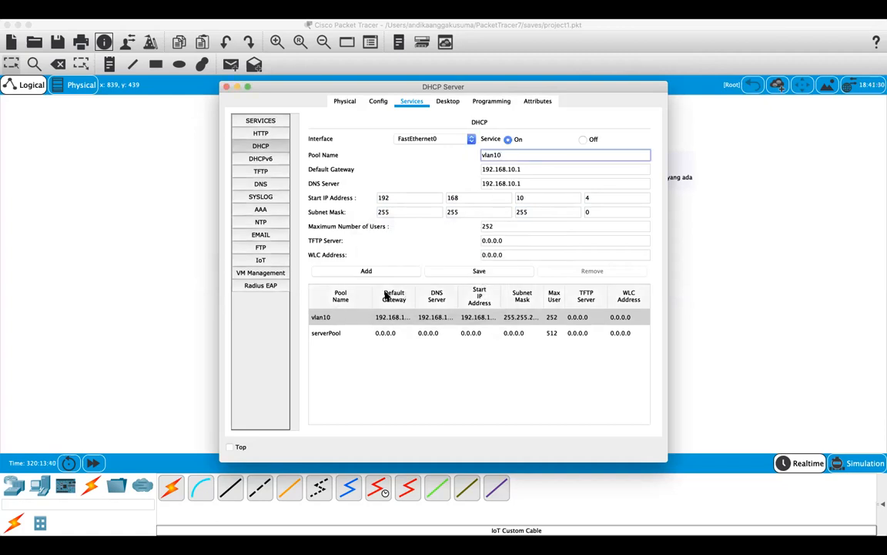
# Widen the address columns of the pool list and change the pool name to vlan20
pyautogui.click(429, 166)
pyautogui.click(493, 155)
pyautogui.press('BackSpace')
pyautogui.press('BackSpace')
pyautogui.press('BackSpace')
pyautogui.press('BackSpace')
pyautogui.moveTo(415, 294); pyautogui.dragTo(535, 291)
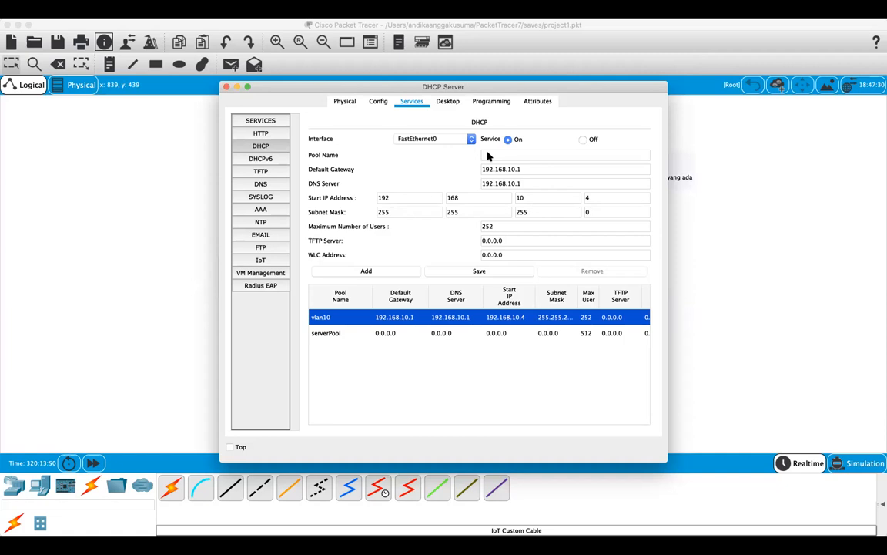
pyautogui.click(339, 317)
pyautogui.click(509, 154)
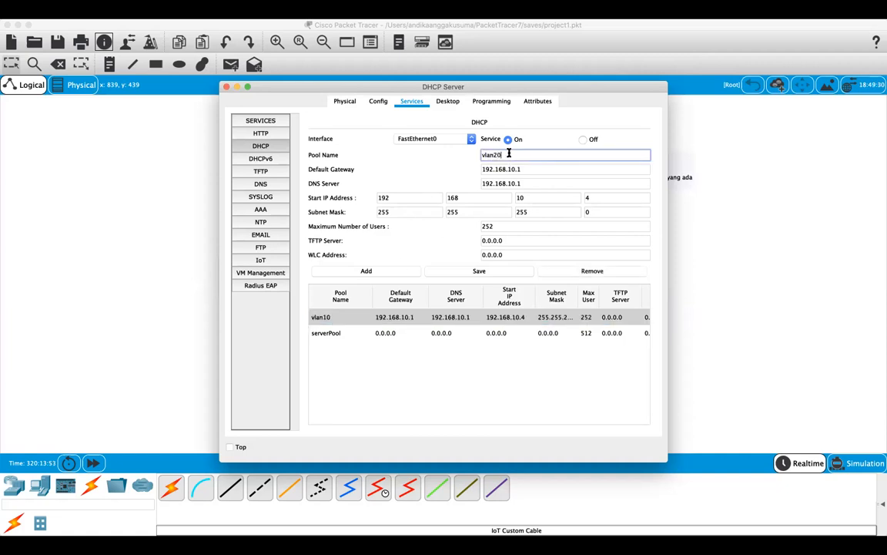
# Add the vlan20 pool with default gateway and DNS server 192.168.20.1 and start IP address 192.168.20.4
pyautogui.click(509, 170)
pyautogui.write('2')
pyautogui.click(507, 183)
pyautogui.press('BackSpace')
pyautogui.write('2')
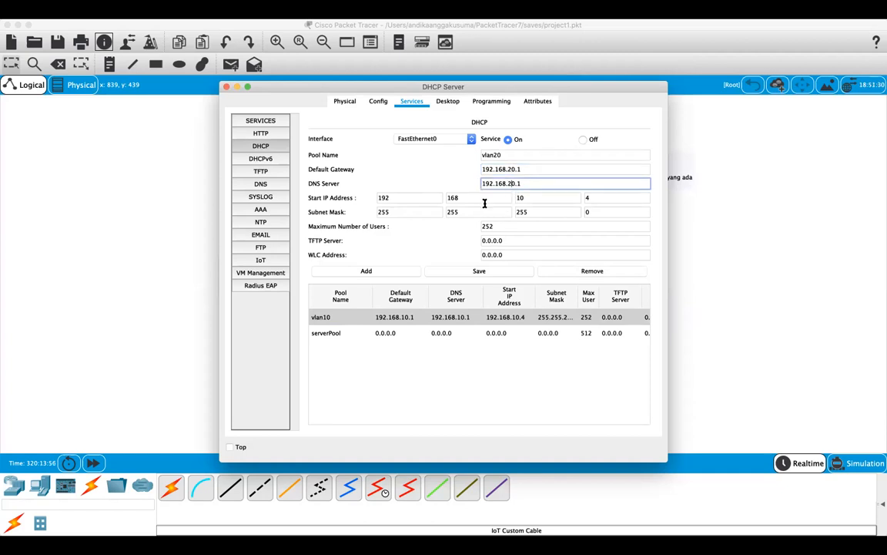
pyautogui.click(520, 197)
pyautogui.write('2')
pyautogui.click(382, 273)
# Add a vlan30 DHCP pool with default gateway and DNS server 192.168.30.1 and start IP address 192.168.30.4
pyautogui.click(499, 155)
pyautogui.write('3')
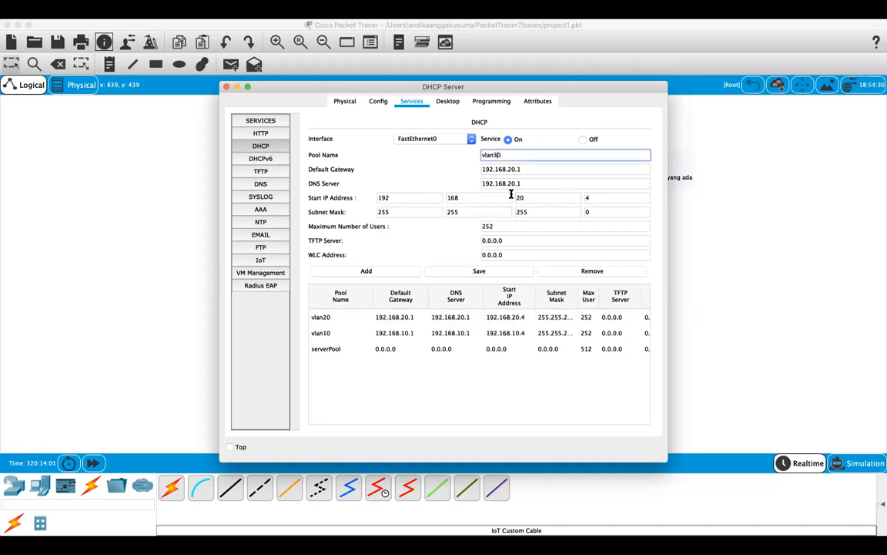
pyautogui.press('Tab')
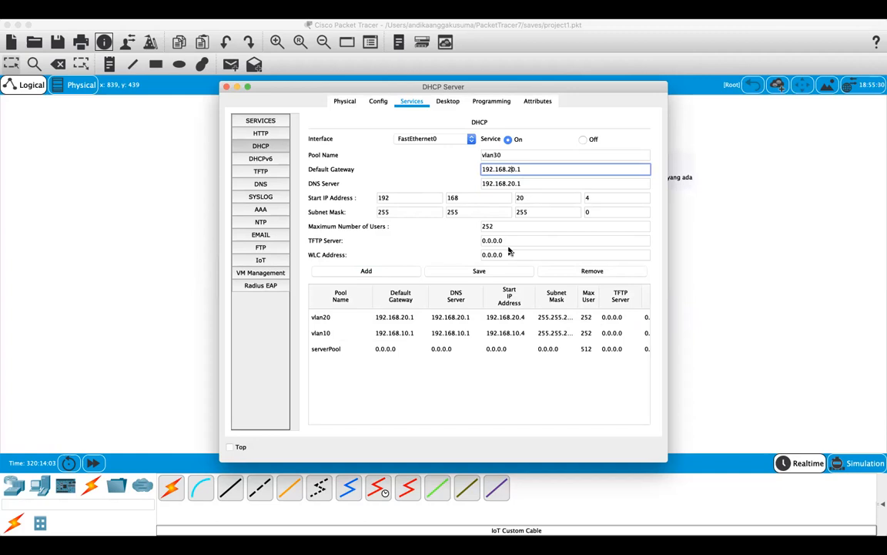
pyautogui.press('Tab')
pyautogui.press('BackSpace')
pyautogui.write('3')
pyautogui.click(520, 198)
pyautogui.press('BackSpace')
pyautogui.write('3')
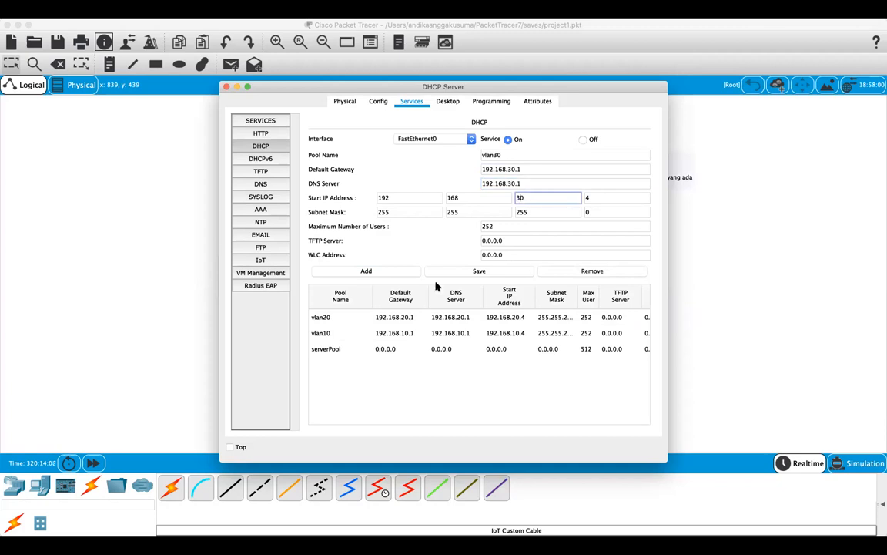
pyautogui.click(390, 271)
# Add a vlan40 DHCP pool with default gateway and DNS server 192.168.40.1 and start IP address 192.168.40.4
pyautogui.click(496, 154)
pyautogui.press('BackSpace')
pyautogui.write('4')
pyautogui.click(510, 170)
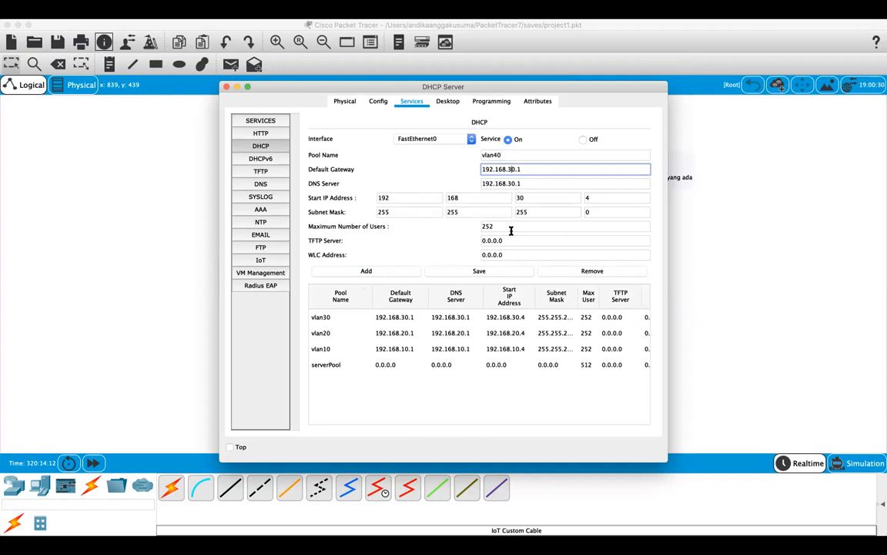
pyautogui.write('4')
pyautogui.click(538, 184)
pyautogui.press('BackSpace')
pyautogui.write('4')
pyautogui.click(521, 198)
pyautogui.write('4')
pyautogui.click(396, 269)
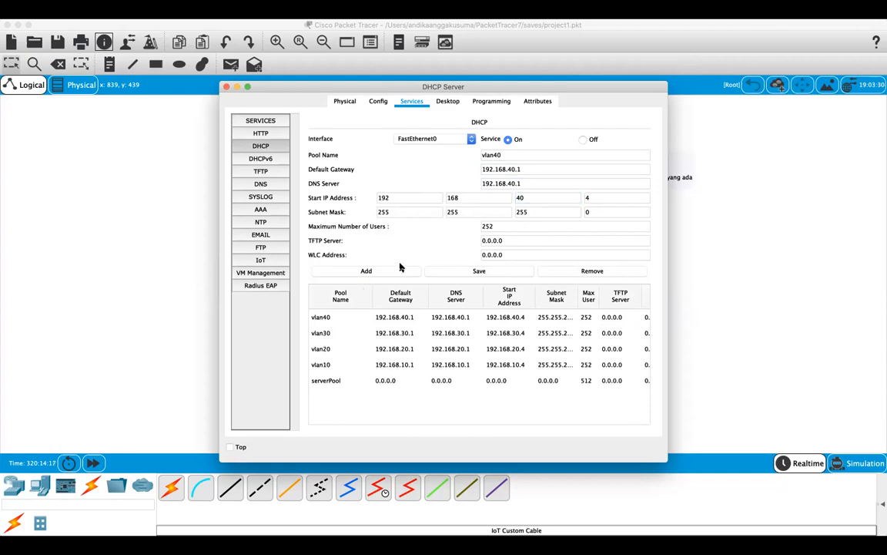
# Add a vlan50 DHCP pool with default gateway and DNS server 192.168.50.1 and start IP address 192.168.50.4
pyautogui.click(496, 155)
pyautogui.press('BackSpace')
pyautogui.write('5')
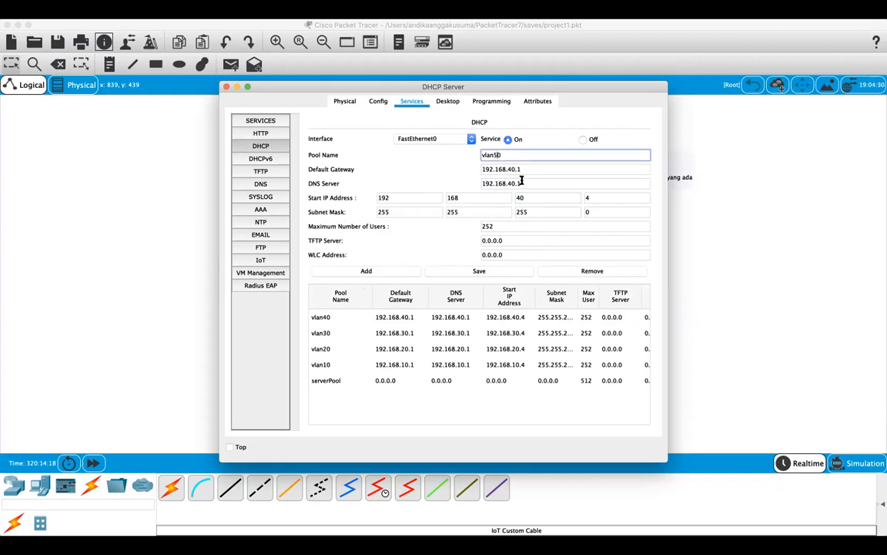
pyautogui.click(511, 170)
pyautogui.press('BackSpace')
pyautogui.write('5')
pyautogui.click(512, 183)
pyautogui.press('BackSpace')
pyautogui.write('5')
pyautogui.click(520, 198)
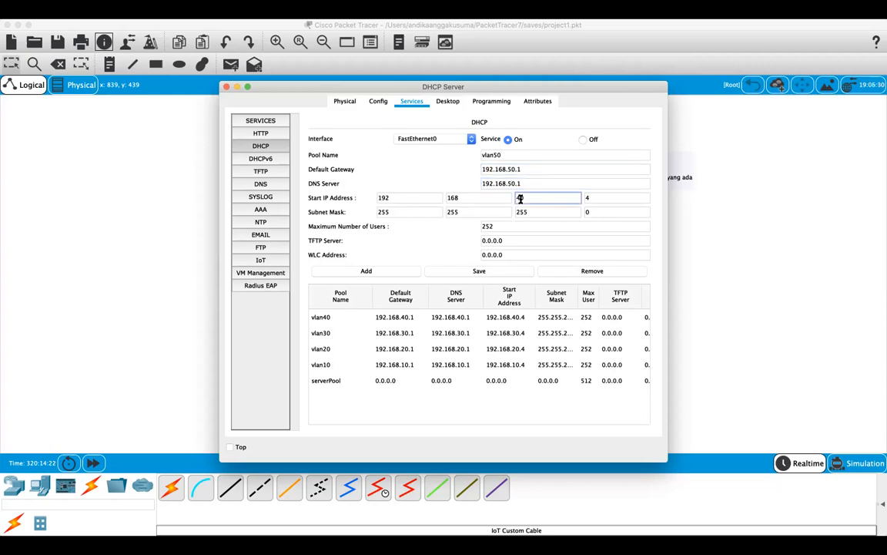
pyautogui.press('BackSpace')
pyautogui.write('5')
pyautogui.click(387, 274)
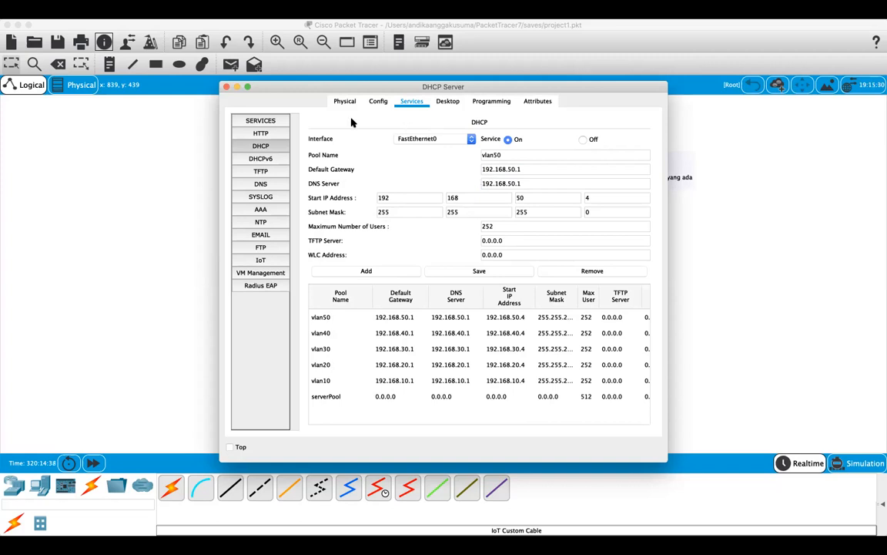
# Give the DHCP Server the static IP address 192.168.10.3 with subnet mask 255.255.255.0
pyautogui.click(453, 105)
pyautogui.click(273, 159)
pyautogui.click(394, 167)
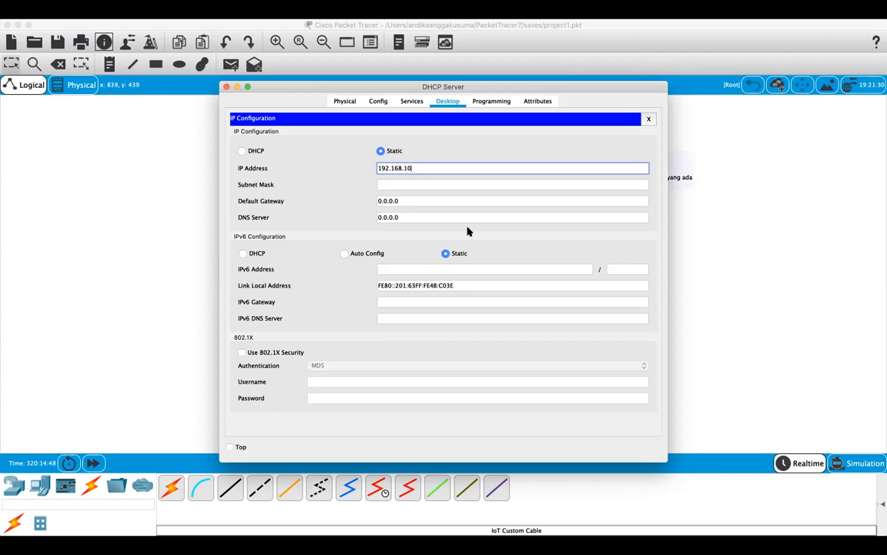
pyautogui.press('Tab')
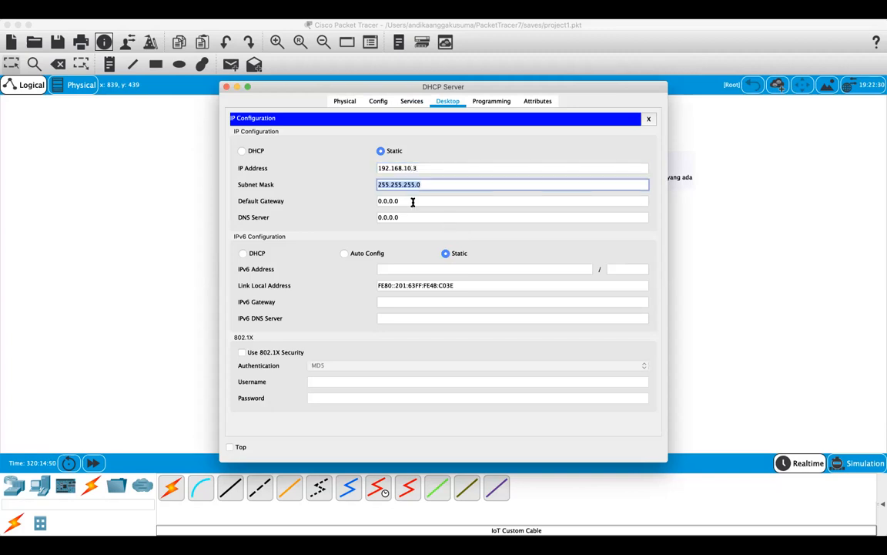
# Set the DHCP Server's own default gateway and DNS server to 192.168.10.1 and close its window
pyautogui.press('Tab')
pyautogui.click(420, 167)
pyautogui.press('super+a')
pyautogui.press('super+c')
pyautogui.moveTo(404, 200); pyautogui.dragTo(338, 201)
pyautogui.press('super+v')
pyautogui.press('Tab')
pyautogui.press('super+v')
pyautogui.write('1')
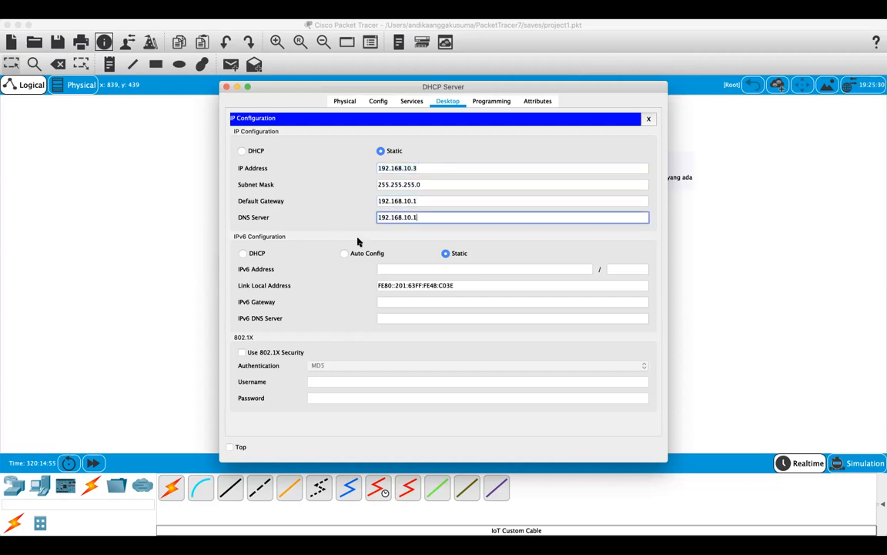
pyautogui.click(650, 121)
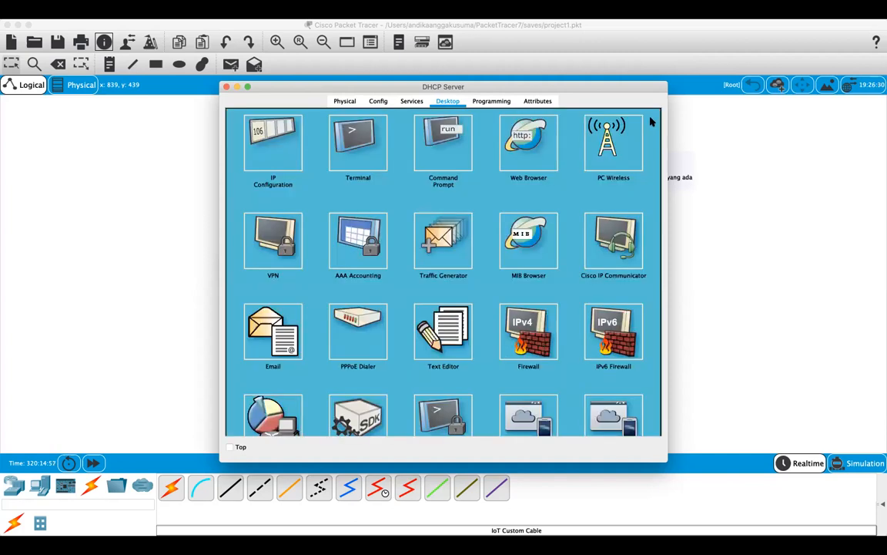
pyautogui.click(226, 86)
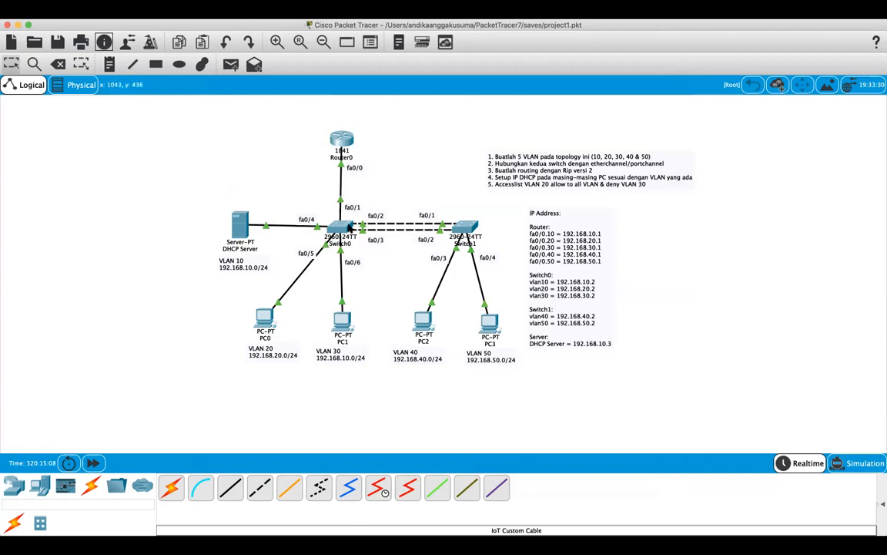
# Page through the rest of the interface listing in Switch0's command line and return to the topology
pyautogui.click(349, 228)
pyautogui.press('Return')
pyautogui.press('Return')
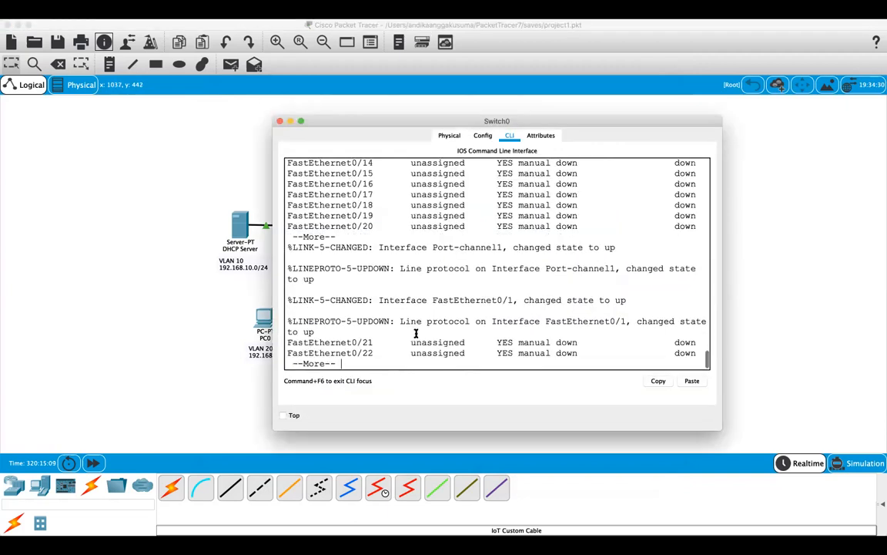
pyautogui.press('Return')
pyautogui.press('Return')
pyautogui.press('Return')
pyautogui.click(176, 183)
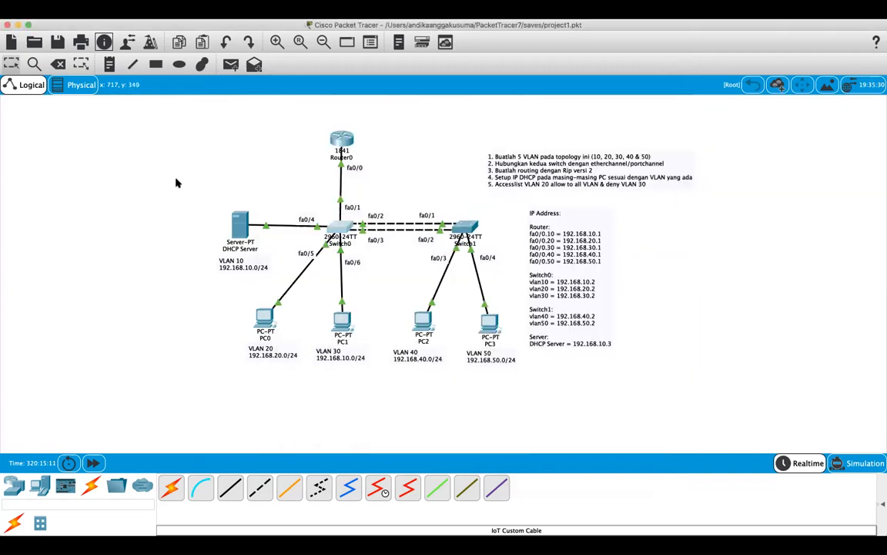
# Open Switch0's command line and enter global configuration mode
pyautogui.moveTo(340, 231)
pyautogui.click(336, 228)
pyautogui.press('Return')
pyautogui.write('ena')
pyautogui.press('Tab')
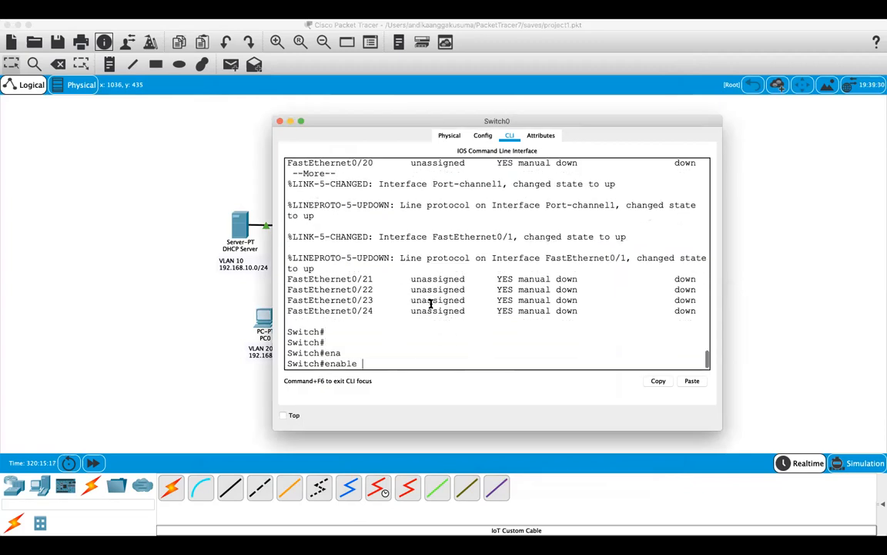
pyautogui.press('Return')
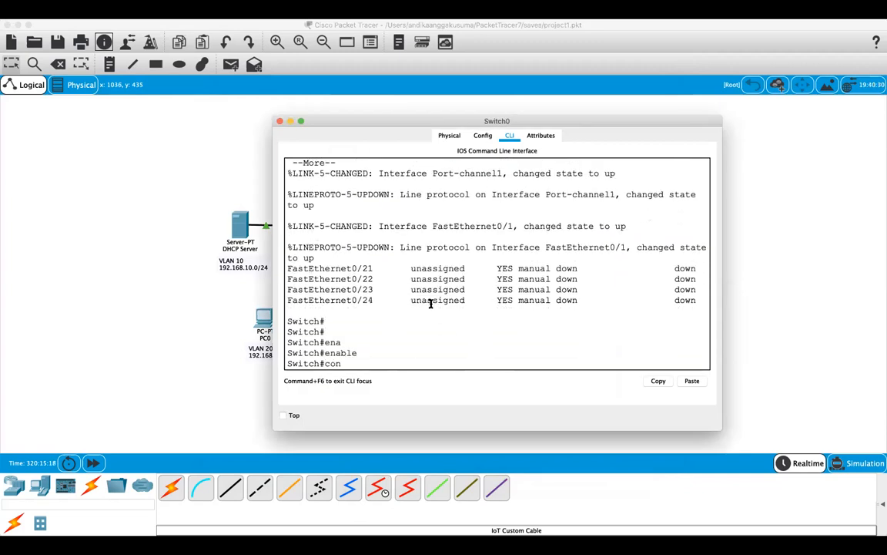
pyautogui.write('conf t')
pyautogui.press('Return')
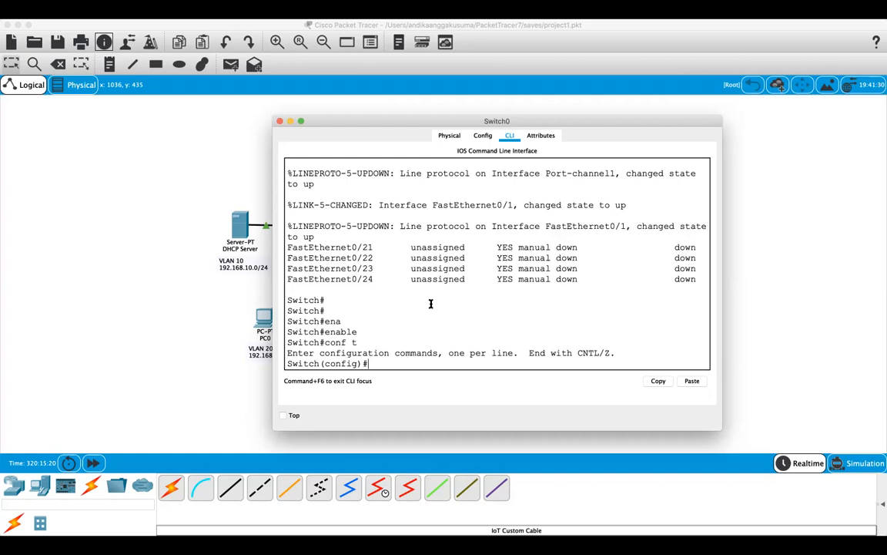
# Set Switch0's interface fa0/1 to switchport mode trunk and move the window aside to uncover the topology
pyautogui.write('int')
pyautogui.press('Tab')
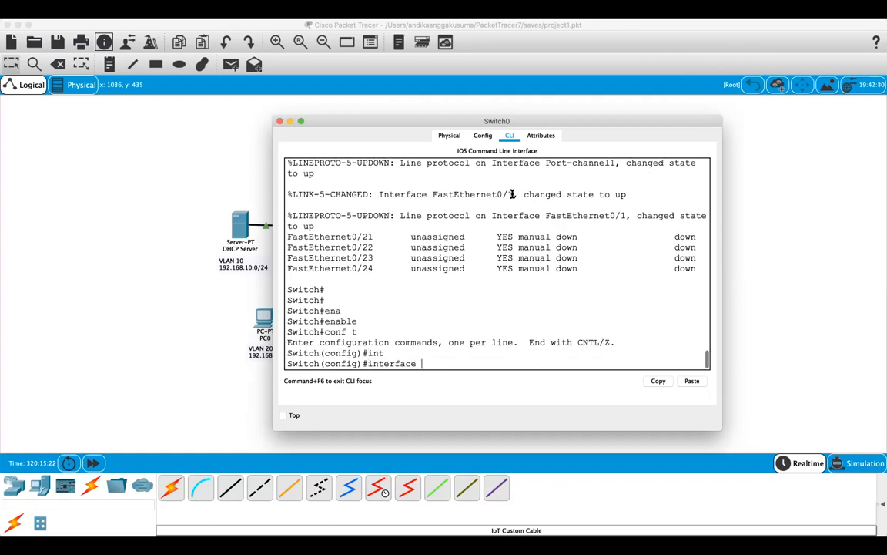
pyautogui.moveTo(544, 127); pyautogui.dragTo(408, 119)
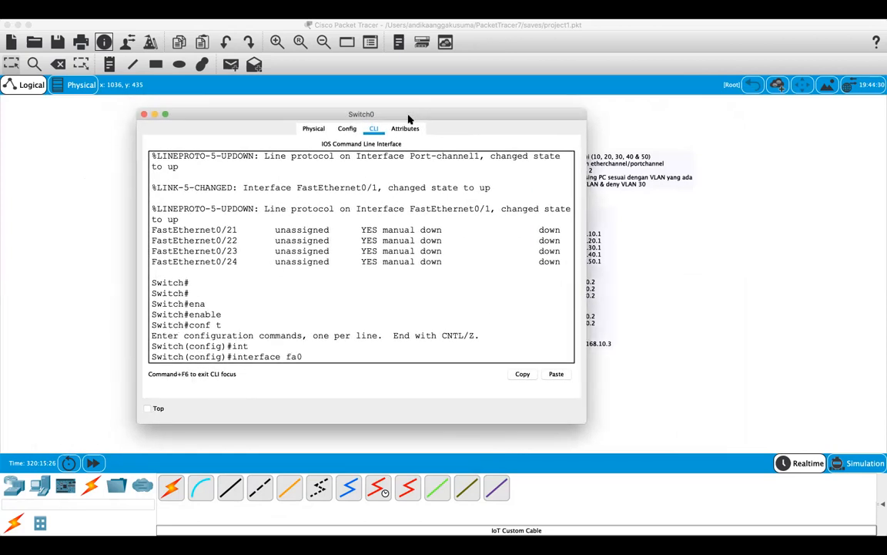
pyautogui.press('Return')
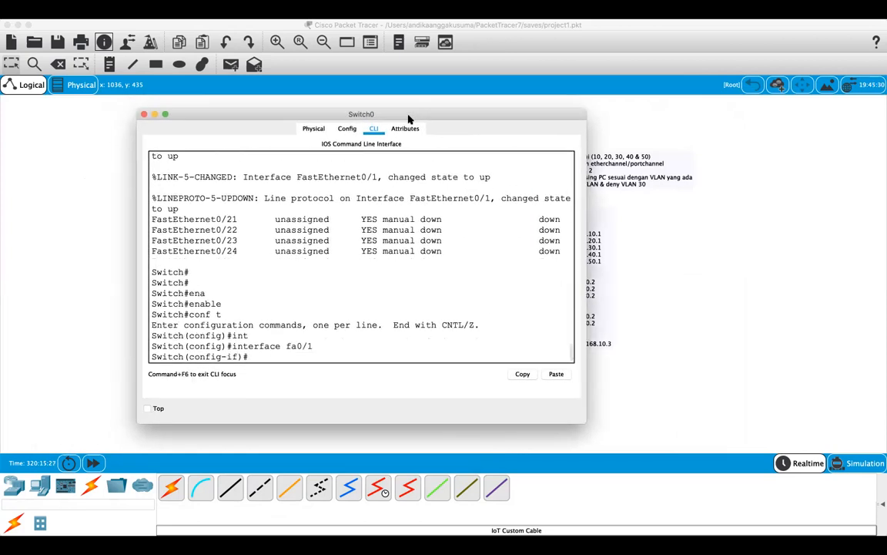
pyautogui.write('swi')
pyautogui.press('Tab')
pyautogui.write('mode')
pyautogui.press('Tab')
pyautogui.write('tru')
pyautogui.press('Tab')
pyautogui.press('Return')
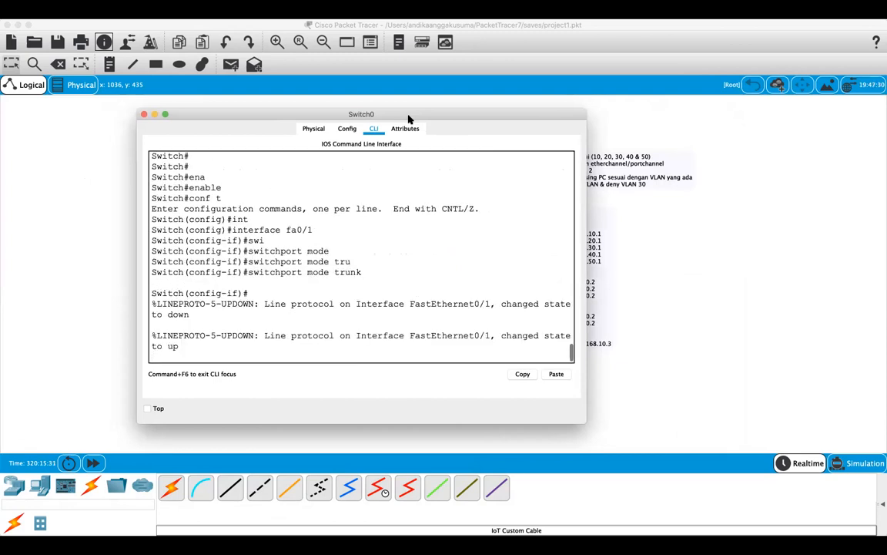
pyautogui.press('Return')
pyautogui.press('Return')
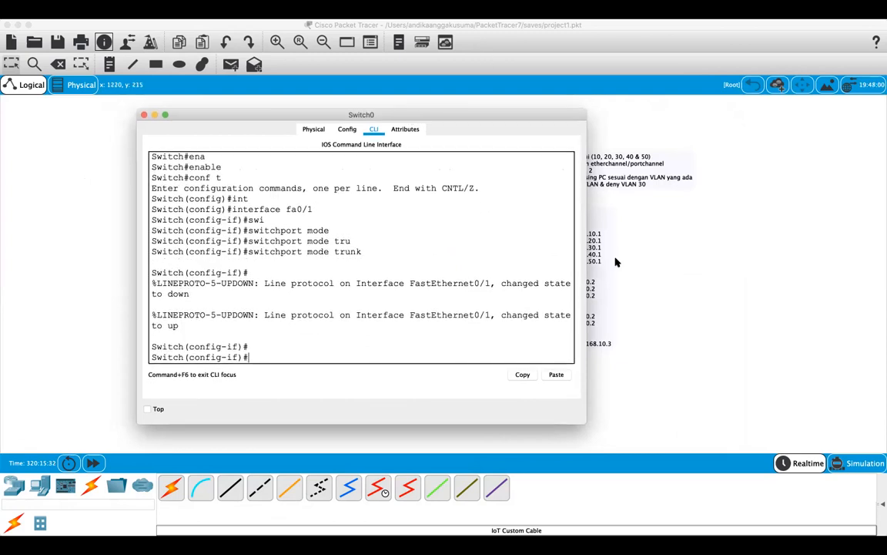
pyautogui.moveTo(421, 117); pyautogui.dragTo(752, 116)
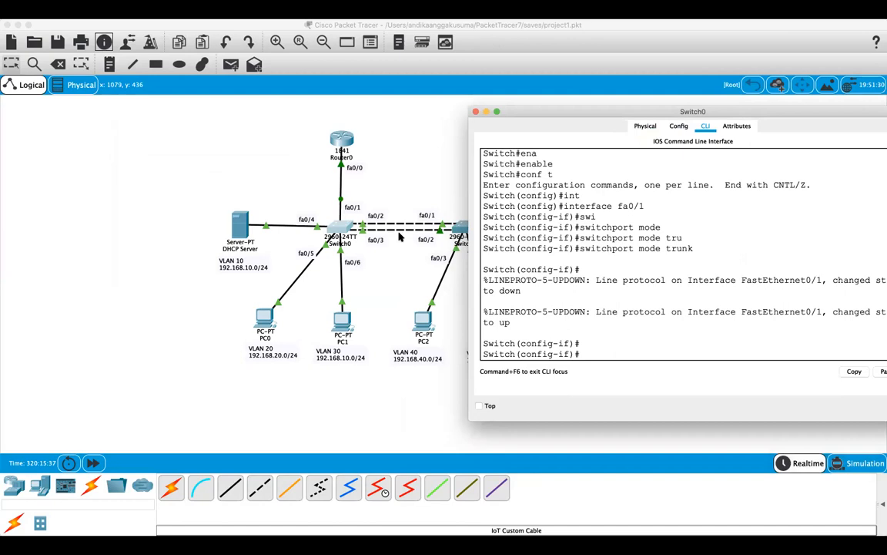
# Leave Switch0's fa0/1 interface configuration and return to global configuration mode
pyautogui.moveTo(643, 114); pyautogui.dragTo(637, 101)
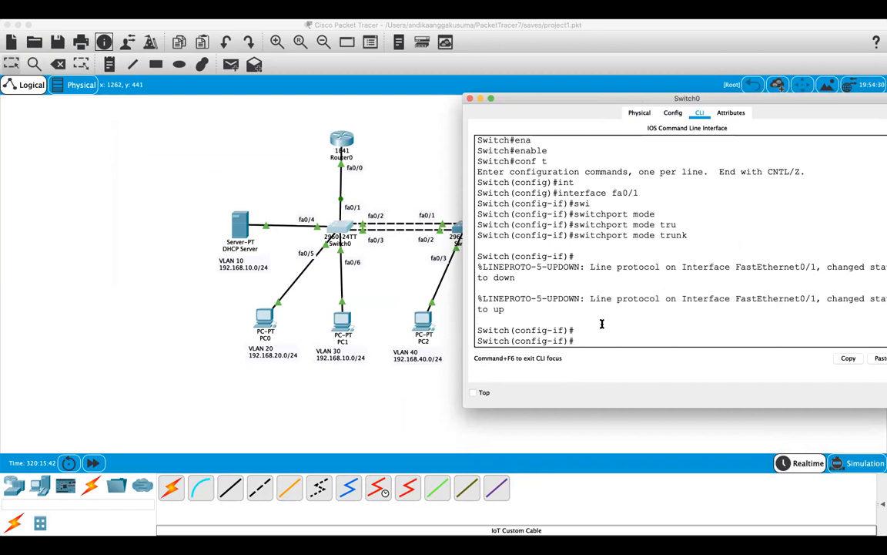
pyautogui.write('exit')
pyautogui.press('Return')
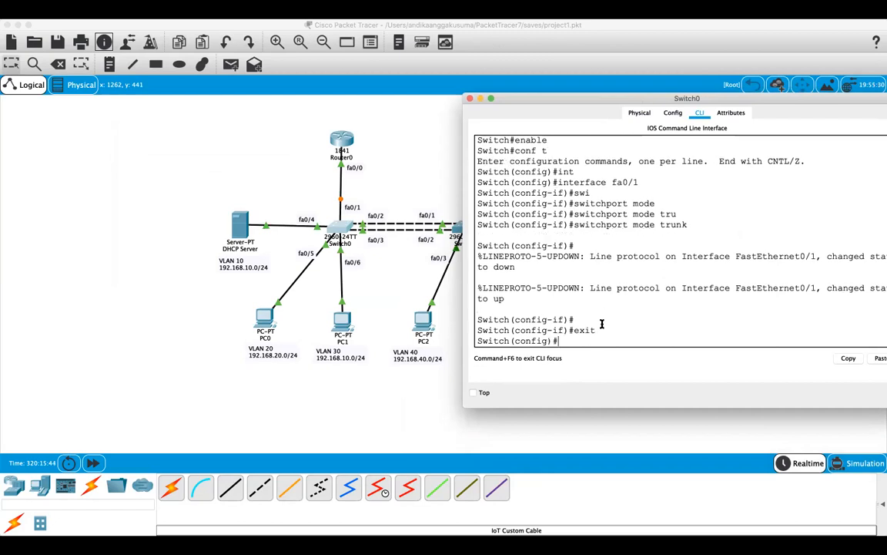
pyautogui.write('swi')
pyautogui.press('Tab')
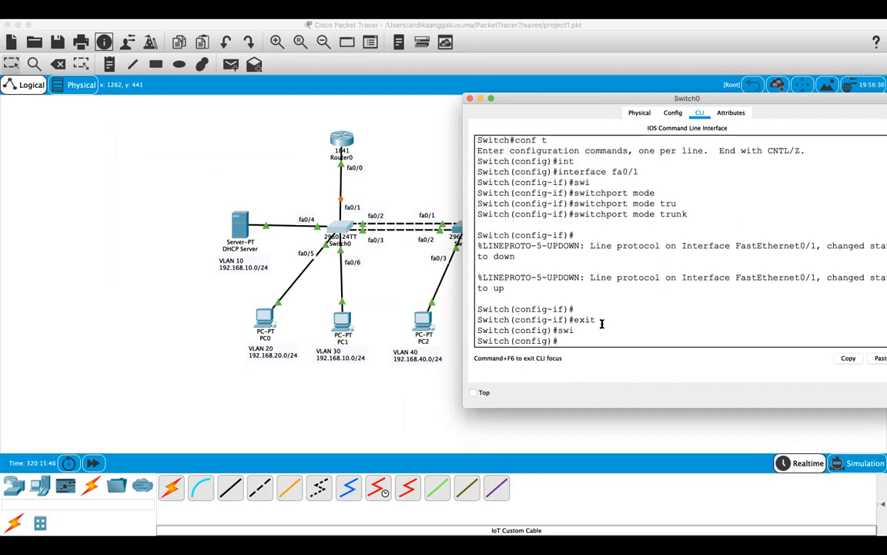
# Set Switch0's port-channel interface po1 to switchport mode trunk
pyautogui.write('int po1')
pyautogui.press('Return')
pyautogui.write('swi')
pyautogui.press('Tab')
pyautogui.write('mode')
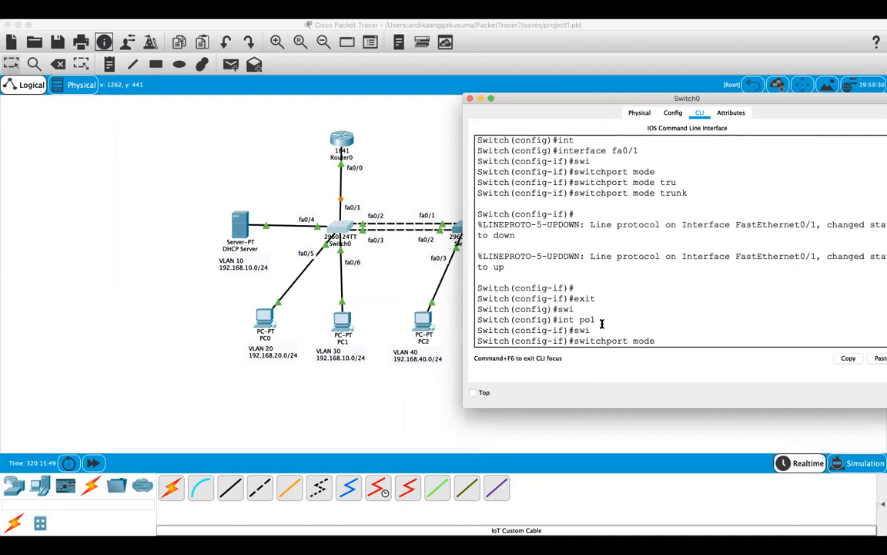
pyautogui.press('Tab')
pyautogui.write('tru')
pyautogui.press('Tab')
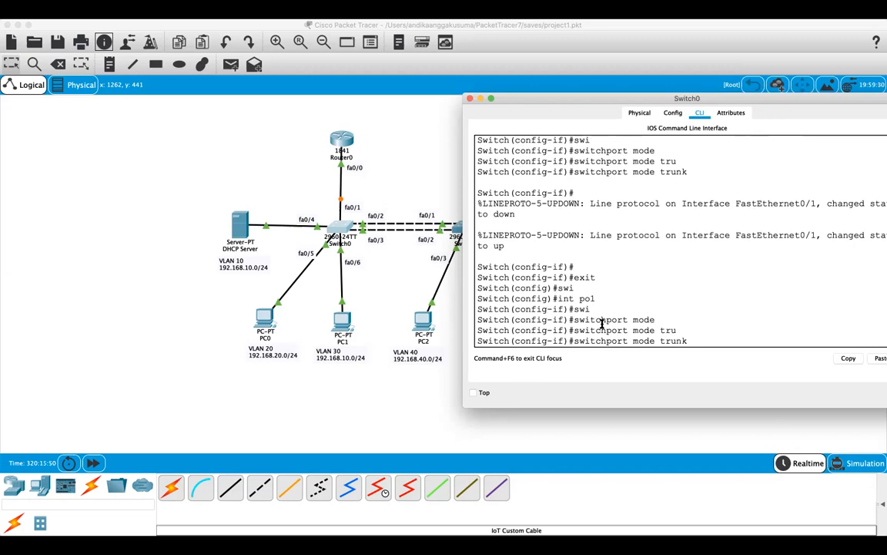
pyautogui.press('Return')
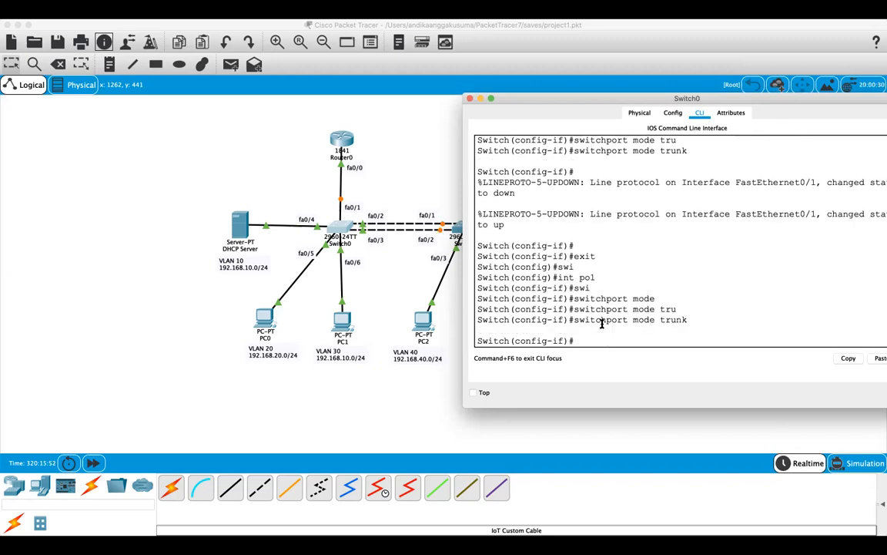
# Exit Switch0's configuration back to the privileged prompt and return to the topology
pyautogui.write('exit')
pyautogui.press('Return')
pyautogui.write('ex')
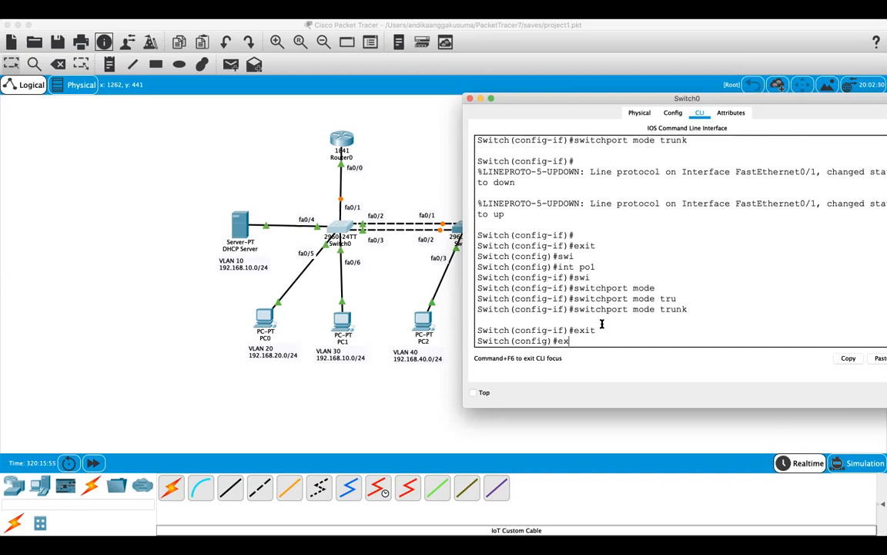
pyautogui.write('it')
pyautogui.press('Return')
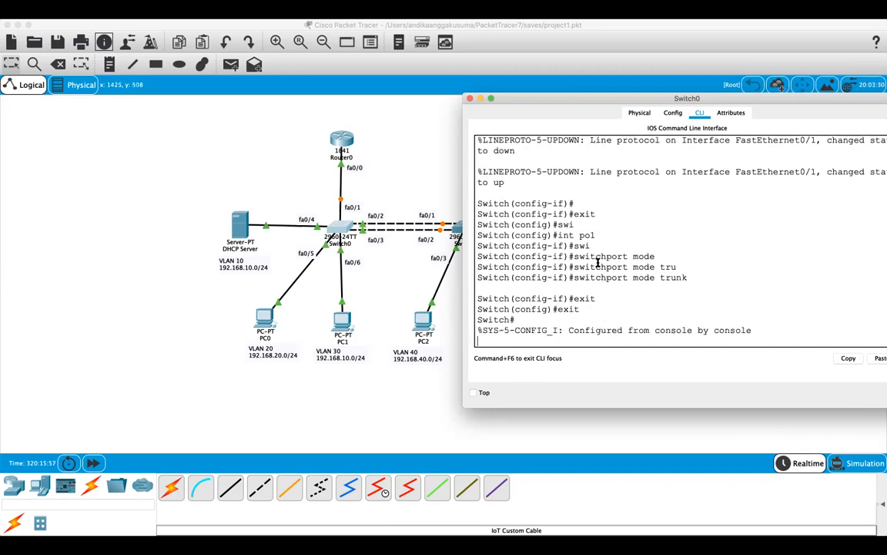
pyautogui.press('Return')
pyautogui.press('Return')
pyautogui.click(339, 256)
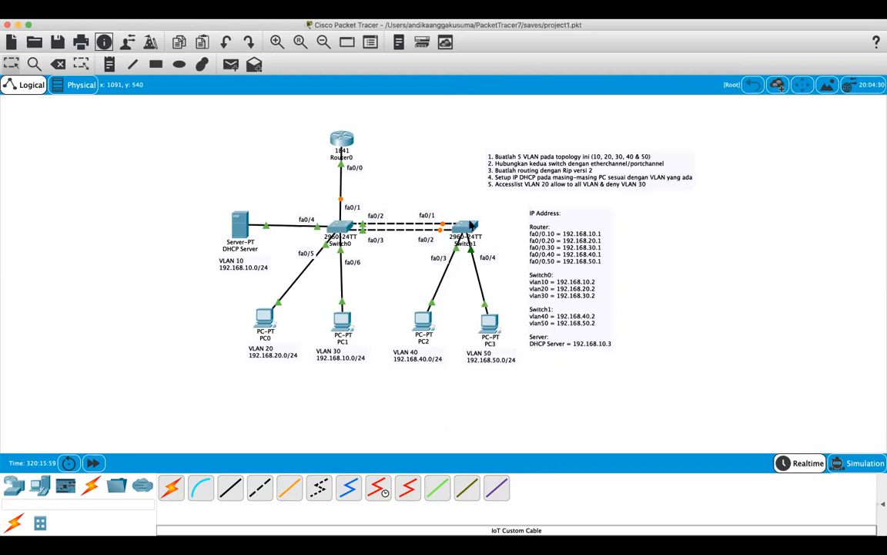
# Open Switch1's command line and enter global configuration mode with conf t
pyautogui.click(465, 228)
pyautogui.press('Return')
pyautogui.press('Return')
pyautogui.press('Return')
pyautogui.press('Return')
pyautogui.press('Return')
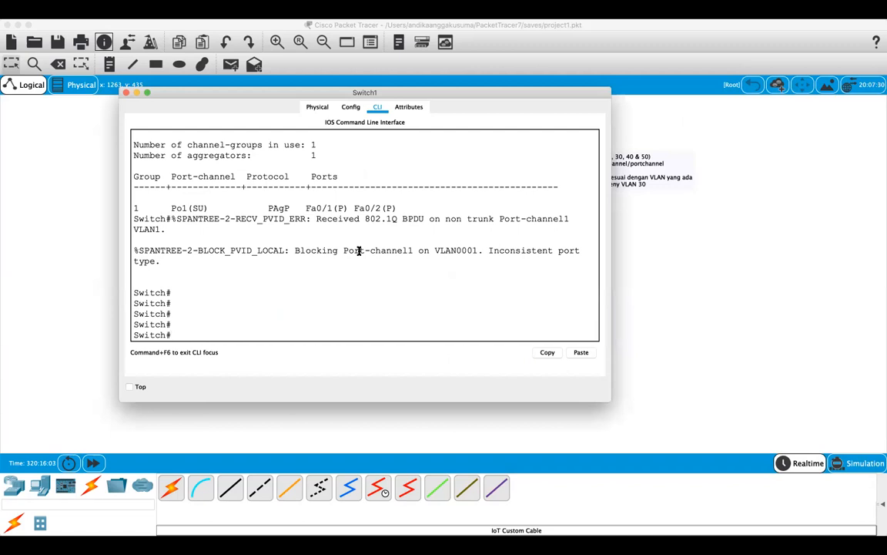
pyautogui.write('en')
pyautogui.press('Return')
pyautogui.write('en')
pyautogui.write('nf t')
pyautogui.press('Return')
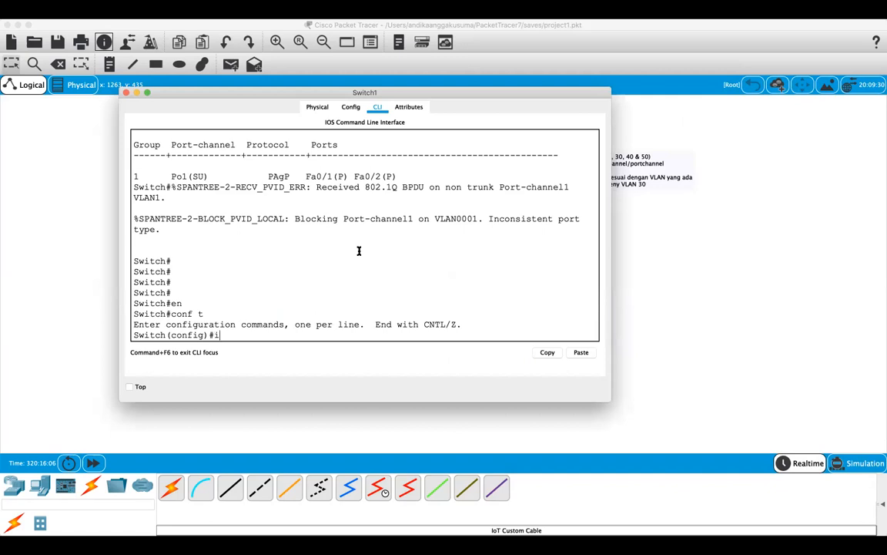
# Set Switch1's port-channel interface po1 to switchport mode trunk
pyautogui.write('int pol')
pyautogui.press('Return')
pyautogui.write('swi')
pyautogui.press('Tab')
pyautogui.write('mode')
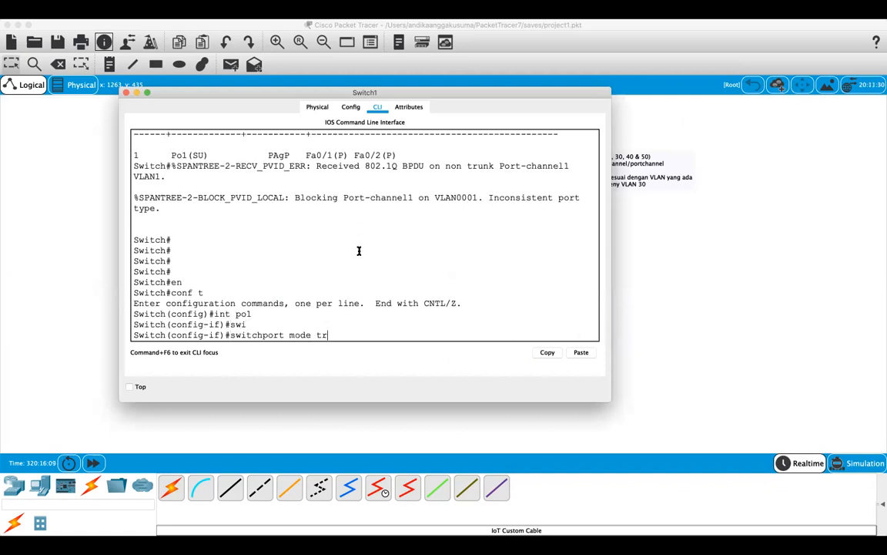
pyautogui.write(' trunk')
pyautogui.press('Return')
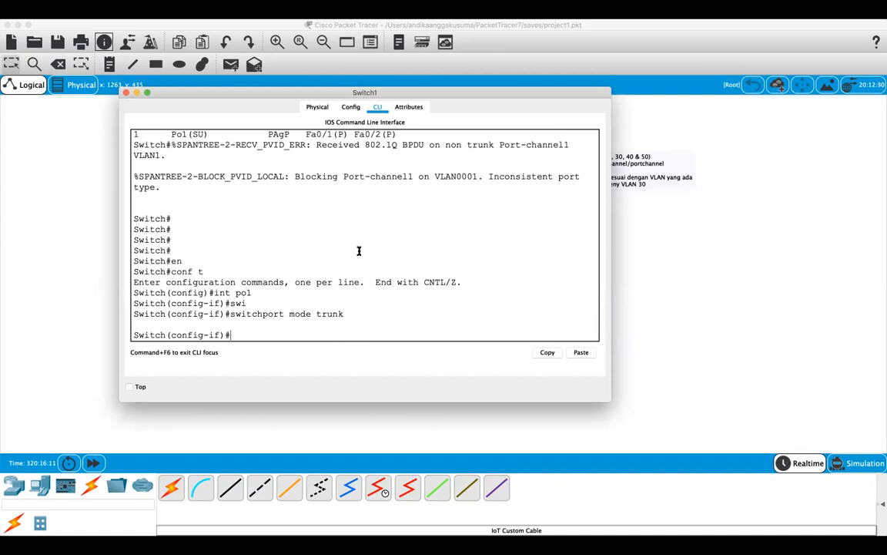
# Exit Switch1's interface and global configuration back to the privileged prompt
pyautogui.write('exit')
pyautogui.press('Return')
pyautogui.write('exit')
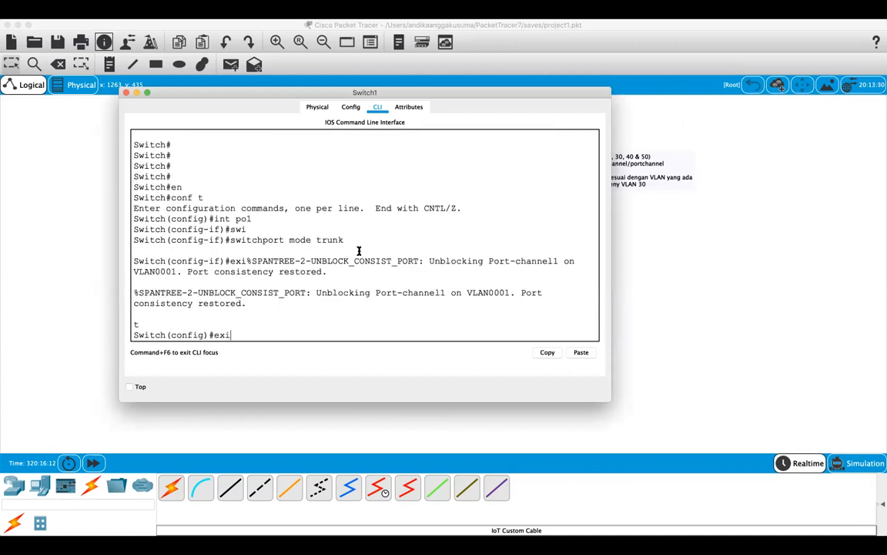
pyautogui.press('Return')
pyautogui.press('Return')
pyautogui.press('Return')
pyautogui.press('Return')
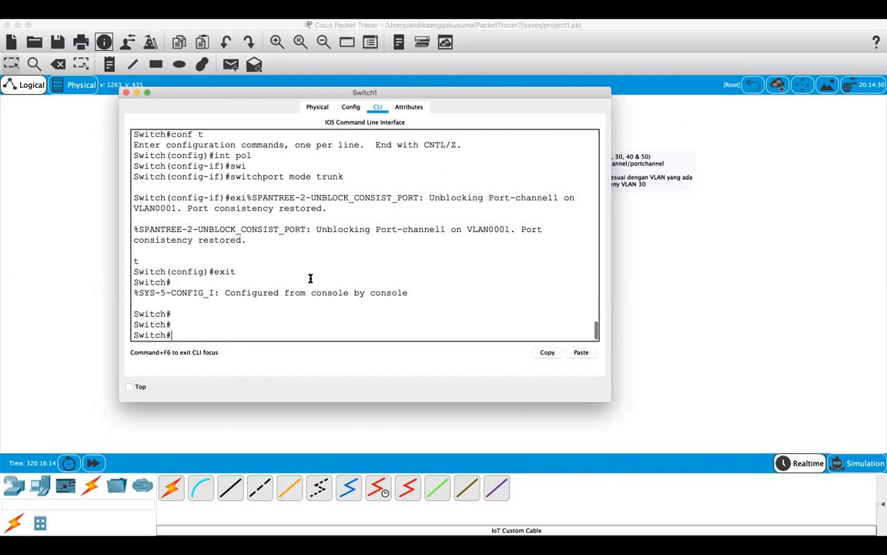
# Check Switch1's trunk interfaces with sh int trunk and return to the topology
pyautogui.write('sh int tru')
pyautogui.press('Tab')
pyautogui.press('Return')
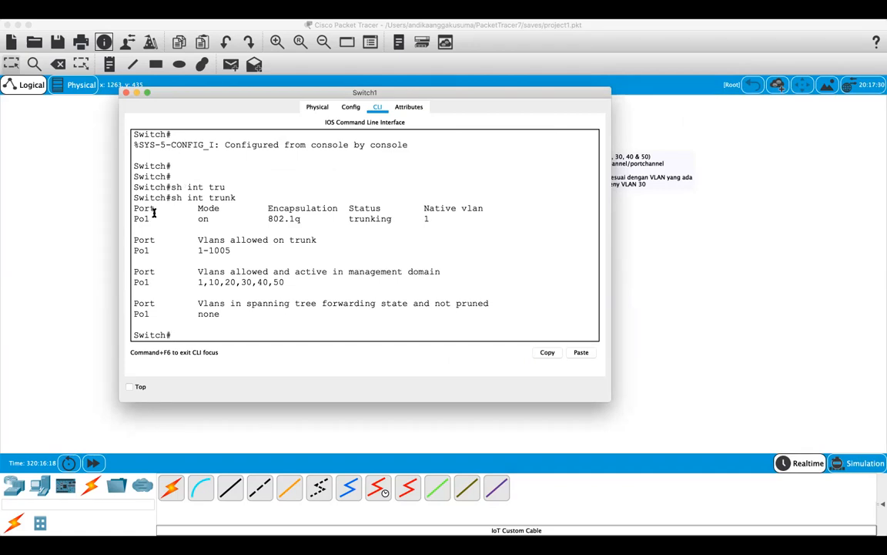
pyautogui.click(63, 266)
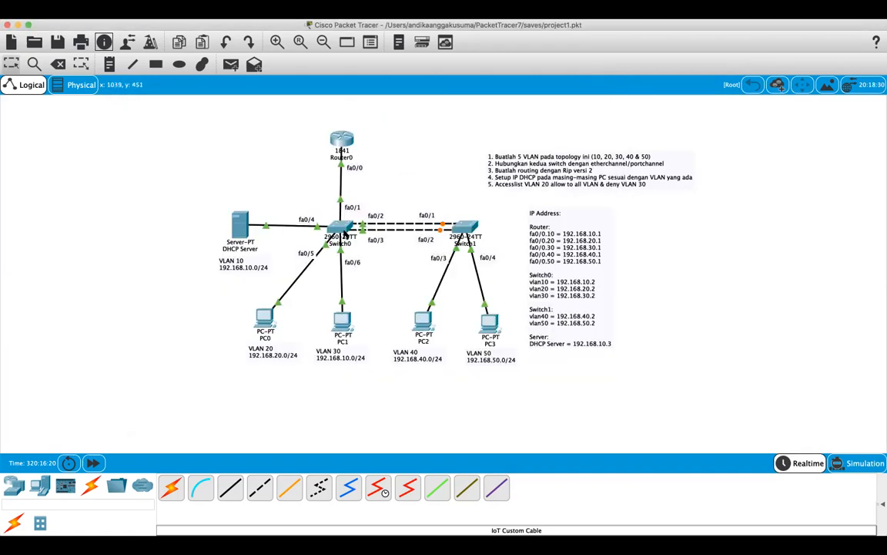
# Check Switch0's trunk interfaces with sh in trunk and return to the topology
pyautogui.click(339, 230)
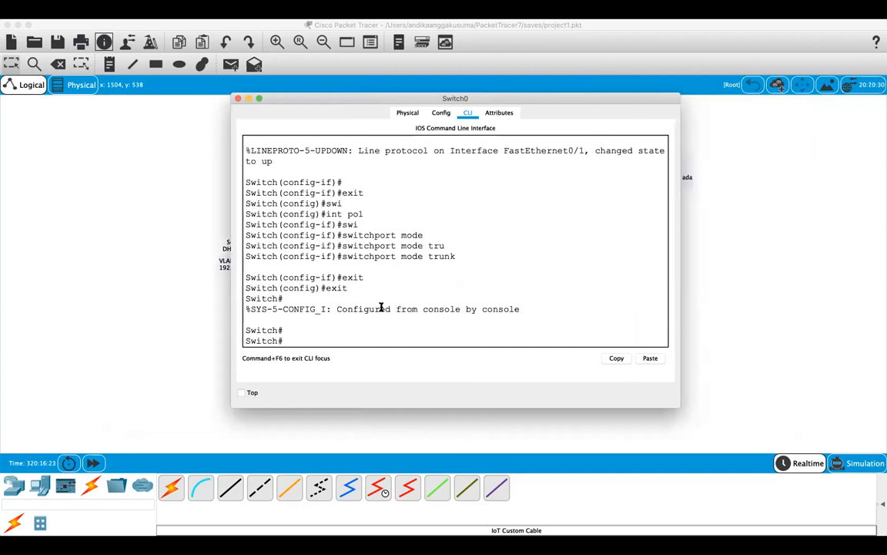
pyautogui.write('r')
pyautogui.press('Tab')
pyautogui.press('Return')
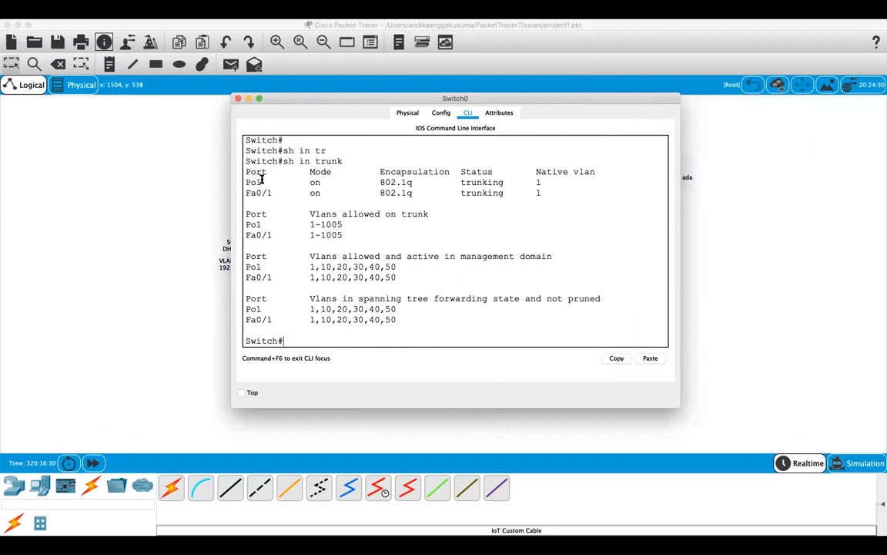
pyautogui.click(123, 229)
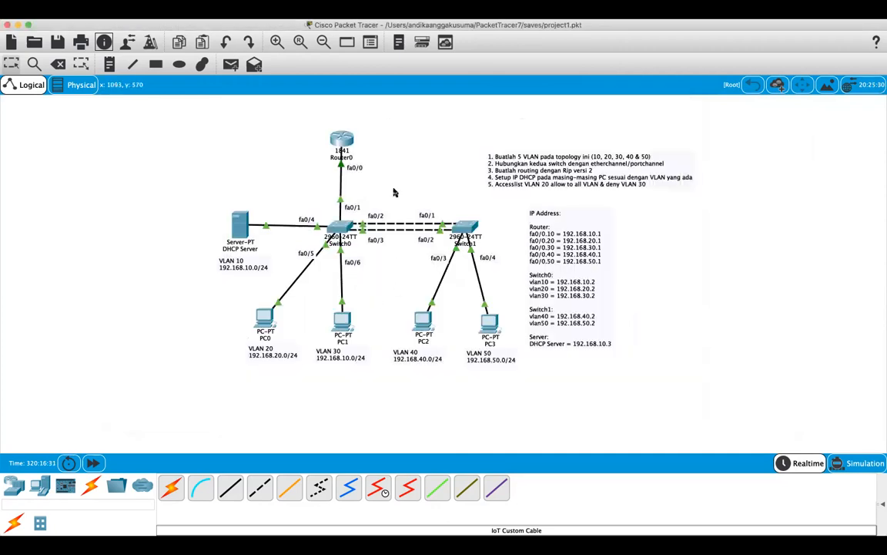
# Review the routing table in Router0's command line beside the topology, and return to the topology
pyautogui.click(341, 141)
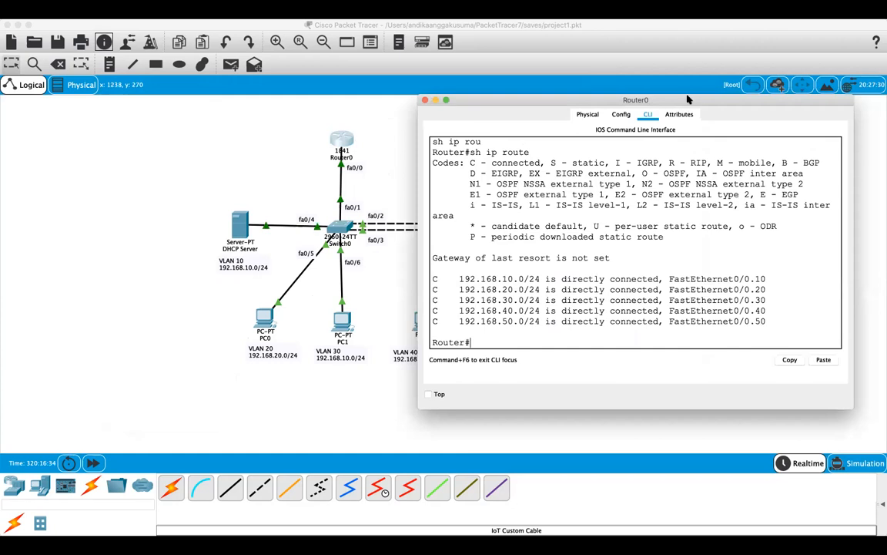
pyautogui.moveTo(689, 102); pyautogui.dragTo(693, 101)
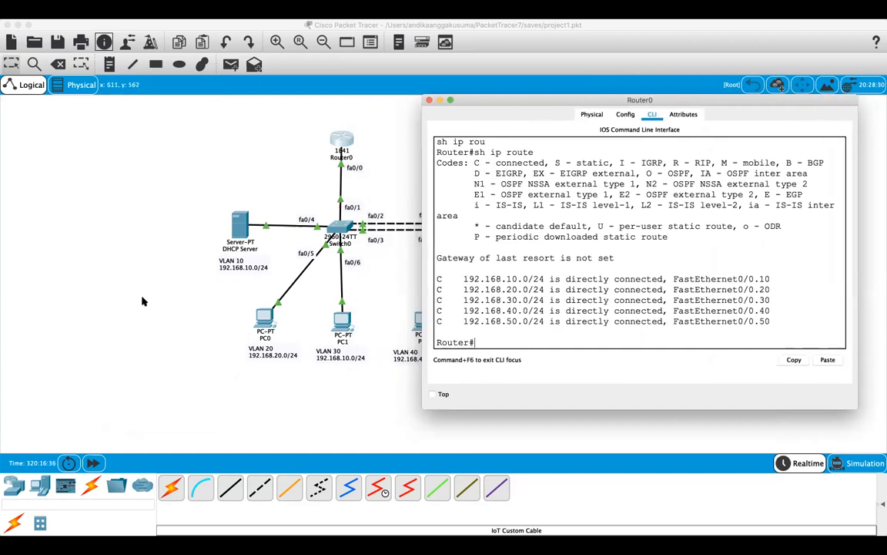
pyautogui.click(166, 313)
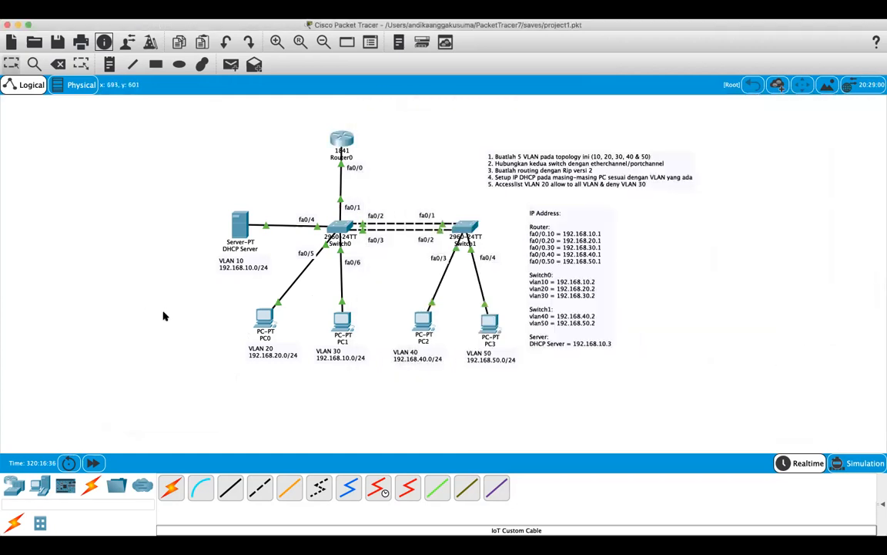
# Try to obtain PC0's IPv4 address by DHCP in its IP Configuration and return to the topology
pyautogui.click(262, 322)
pyautogui.click(279, 137)
pyautogui.click(254, 167)
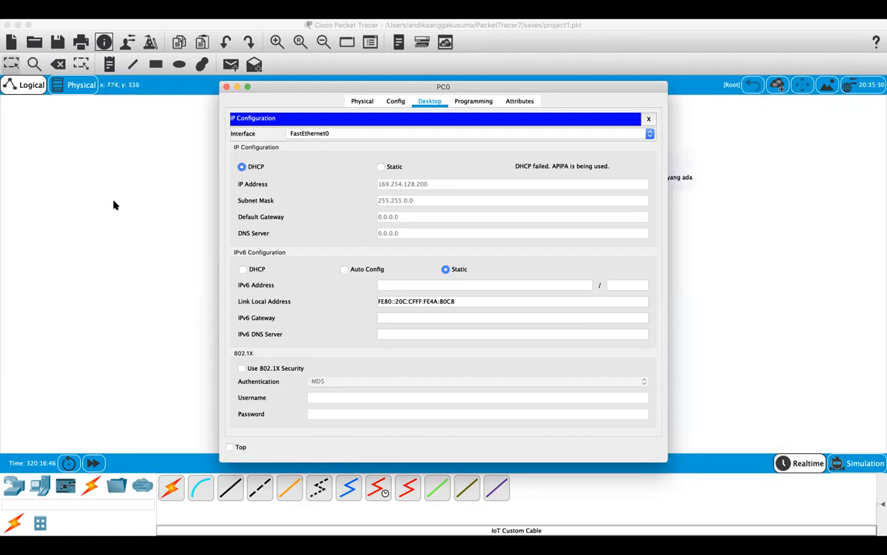
pyautogui.click(147, 194)
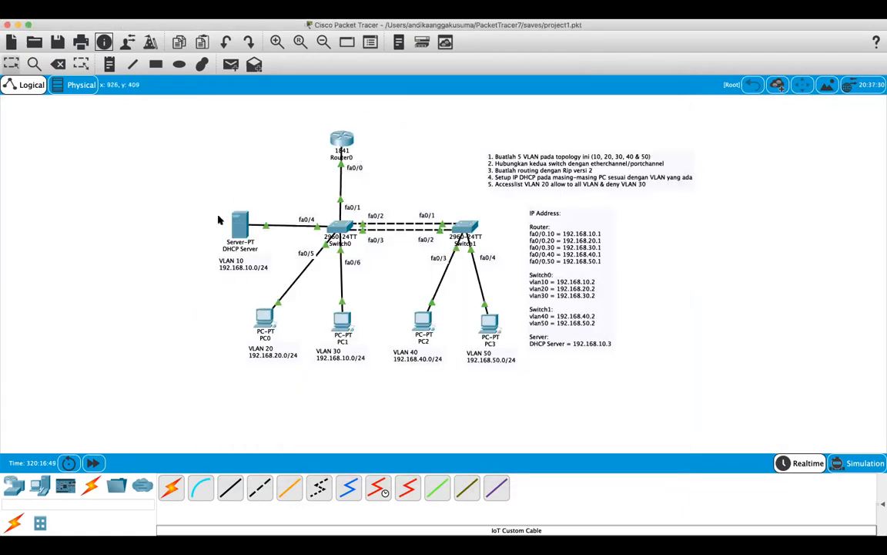
# Open Router0's command line and enter global configuration mode with conf t
pyautogui.click(347, 140)
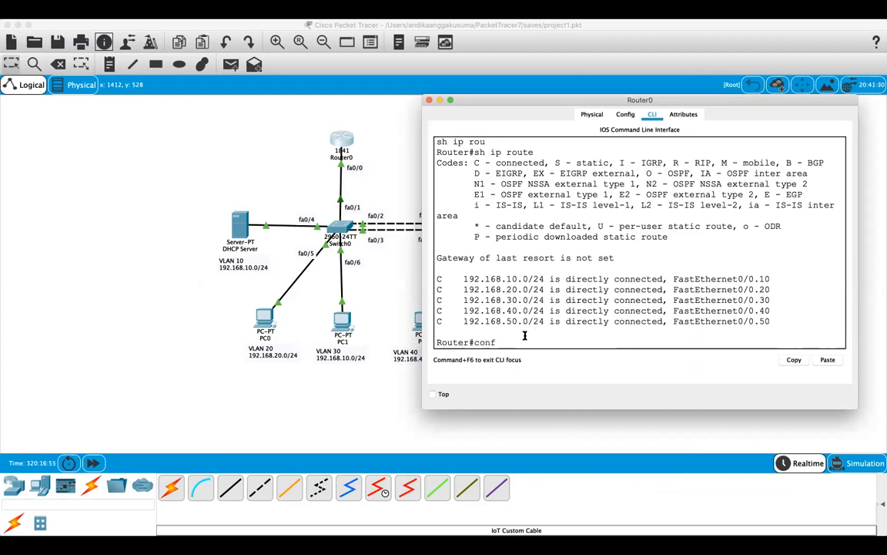
pyautogui.press('Return')
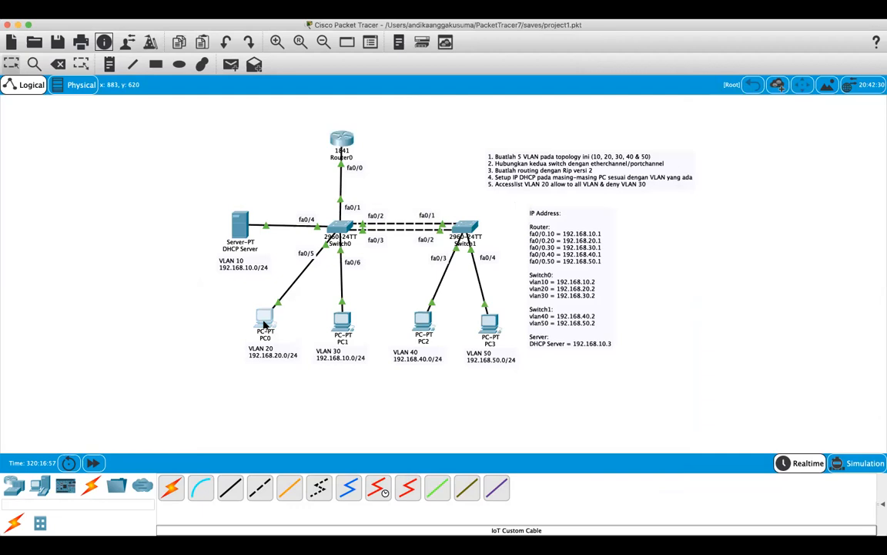
# Switch PC0's IPv4 configuration to Static and leave its window
pyautogui.click(264, 324)
pyautogui.click(383, 164)
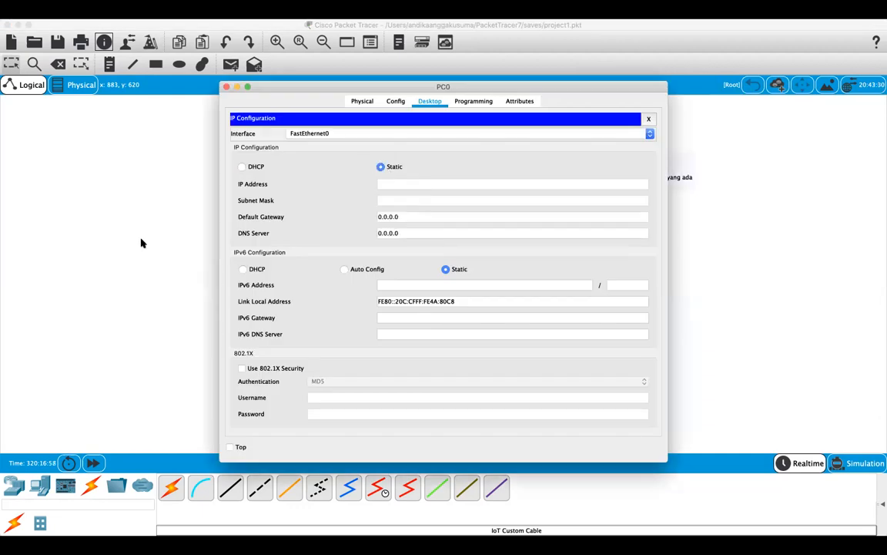
pyautogui.click(140, 241)
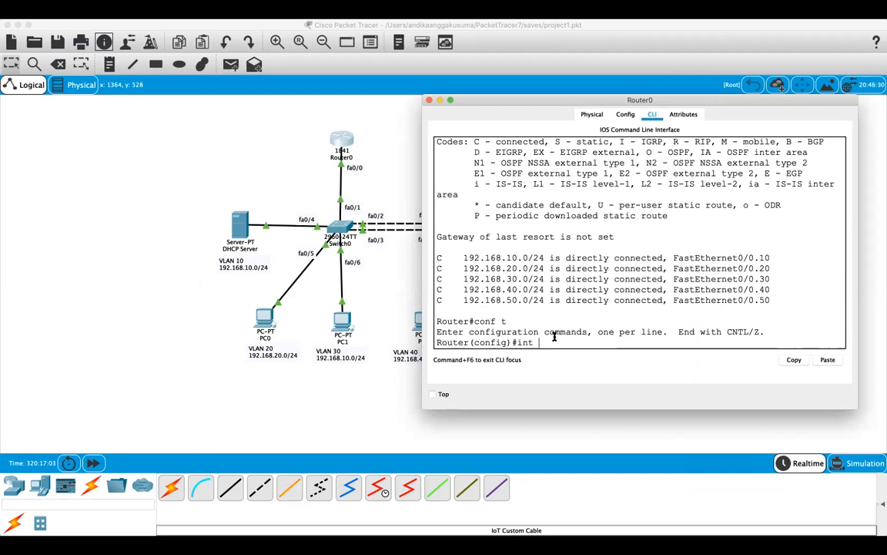
# Enter Router0's subinterface fa0/0.10, try the ip-help command and list the available subinterface commands
pyautogui.write('0')
pyautogui.press('Return')
pyautogui.write('ip-hel')
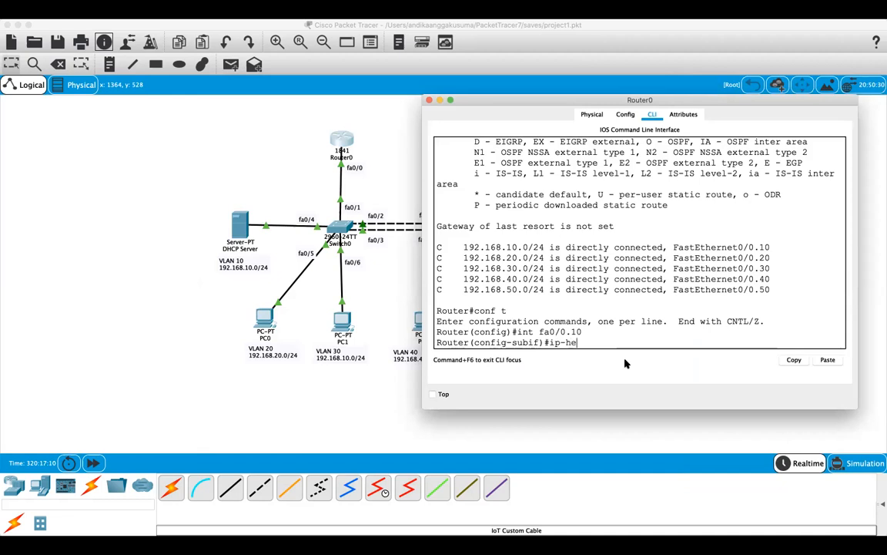
pyautogui.press('Tab')
pyautogui.write('p')
pyautogui.press('Tab')
pyautogui.press('BackSpace')
pyautogui.press('BackSpace')
pyautogui.press('BackSpace')
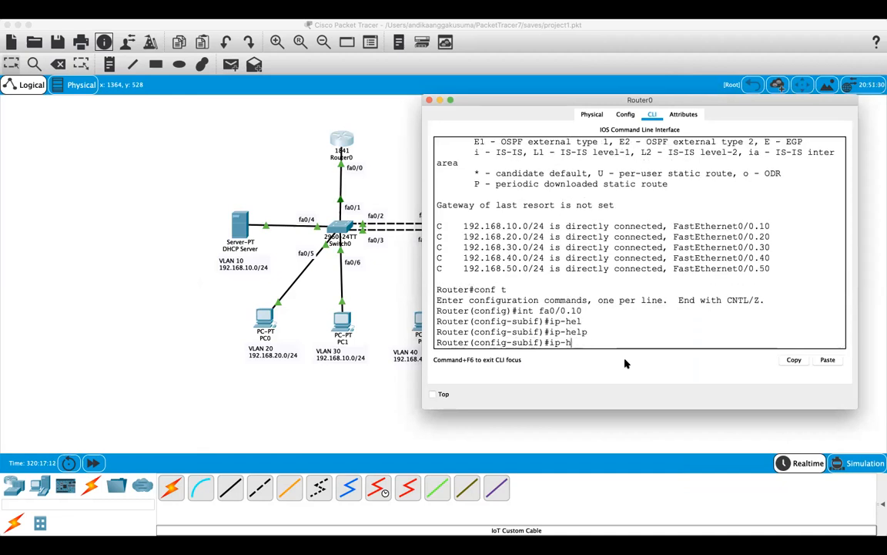
pyautogui.write('?')
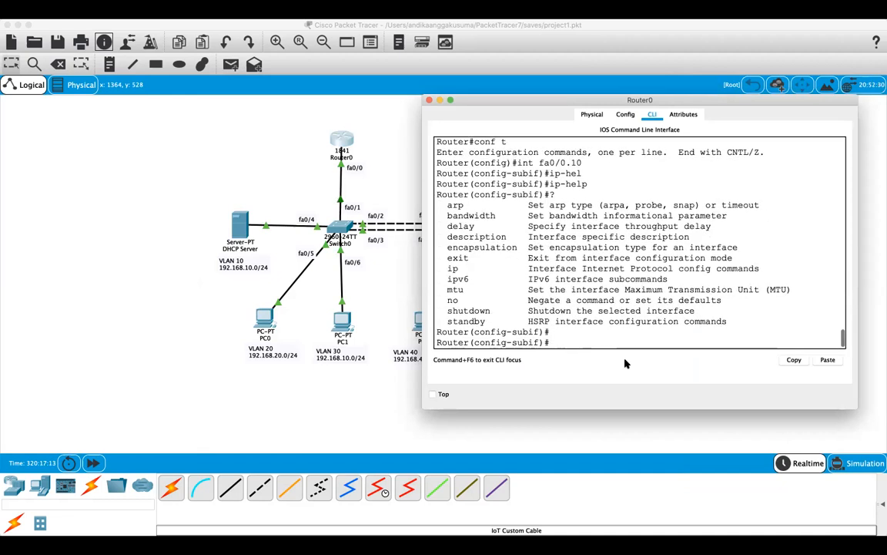
# Set the DHCP helper address 192.168.10.3 on Router0's subinterface fa0/0.10 and exit to global configuration mode
pyautogui.write('ip')
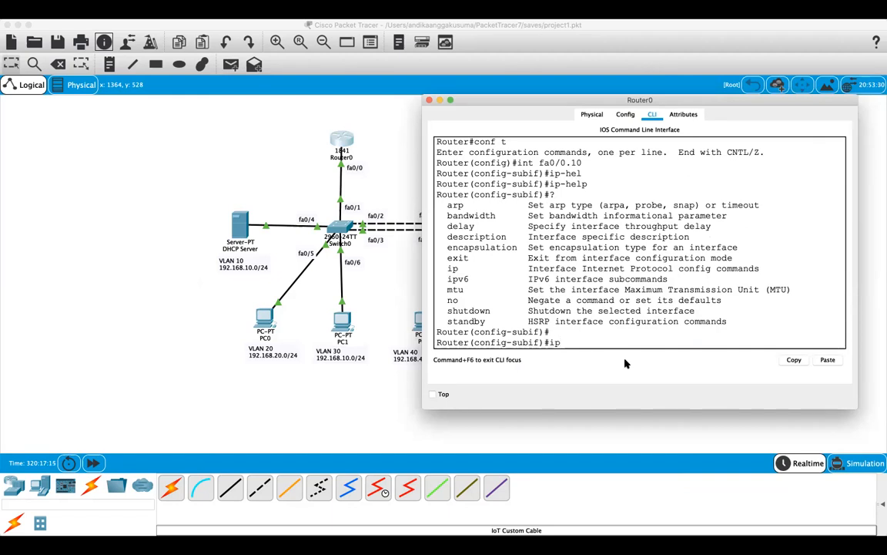
pyautogui.write(' help')
pyautogui.press('Tab')
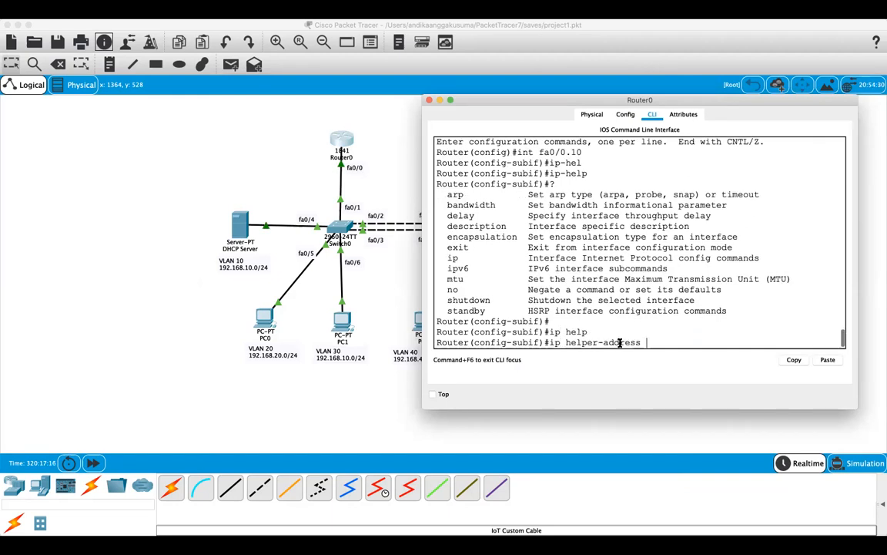
pyautogui.write('192.168.10.')
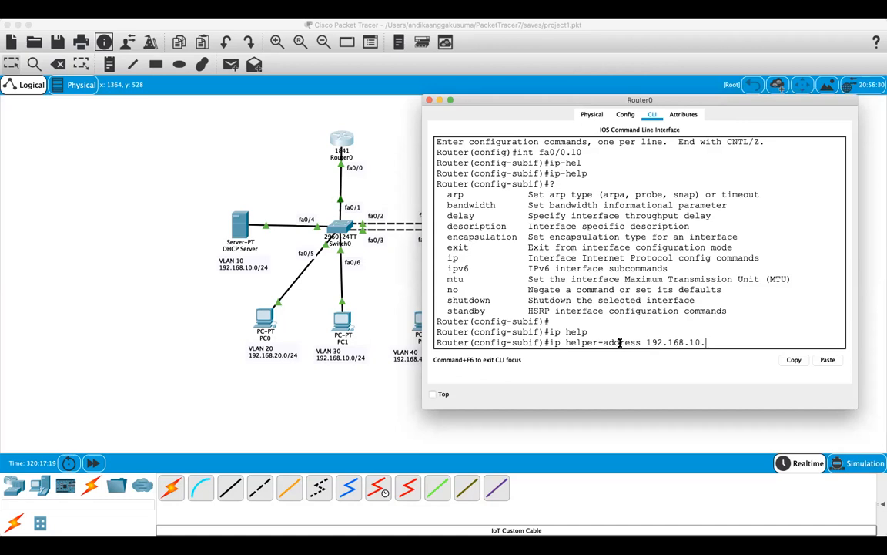
pyautogui.write('3')
pyautogui.press('Return')
pyautogui.write('er(config-subif)#e')
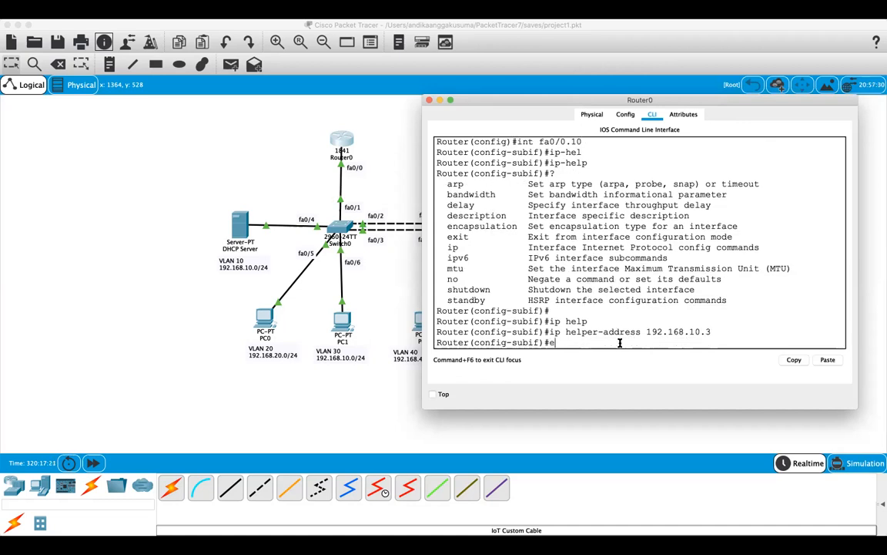
pyautogui.write('xit')
pyautogui.press('Return')
# Enter subinterface fa0/0.20, set its IP helper address to 192.168.10.3 and exit the subinterface
pyautogui.press('Up')
pyautogui.press('Up')
pyautogui.press('Up')
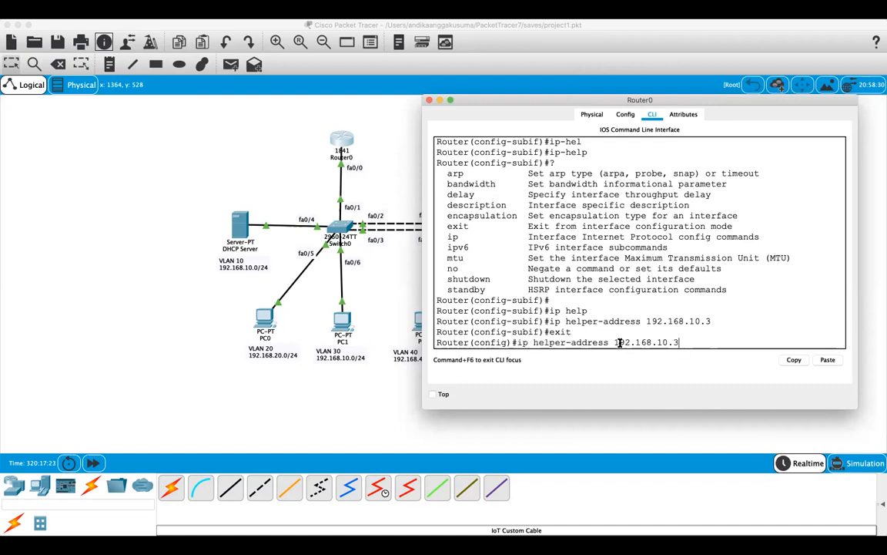
pyautogui.press('BackSpace')
pyautogui.press('BackSpace')
pyautogui.write('20')
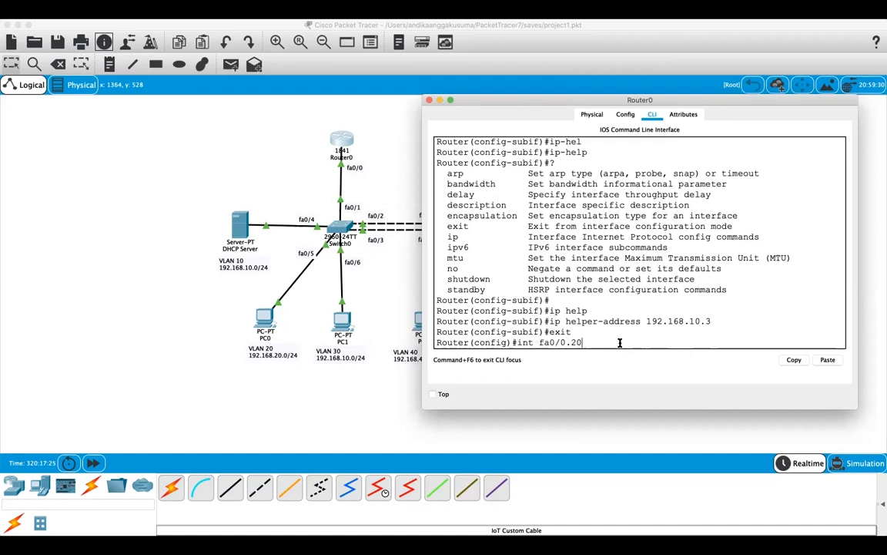
pyautogui.press('Return')
pyautogui.press('Up')
pyautogui.press('Up')
pyautogui.press('Up')
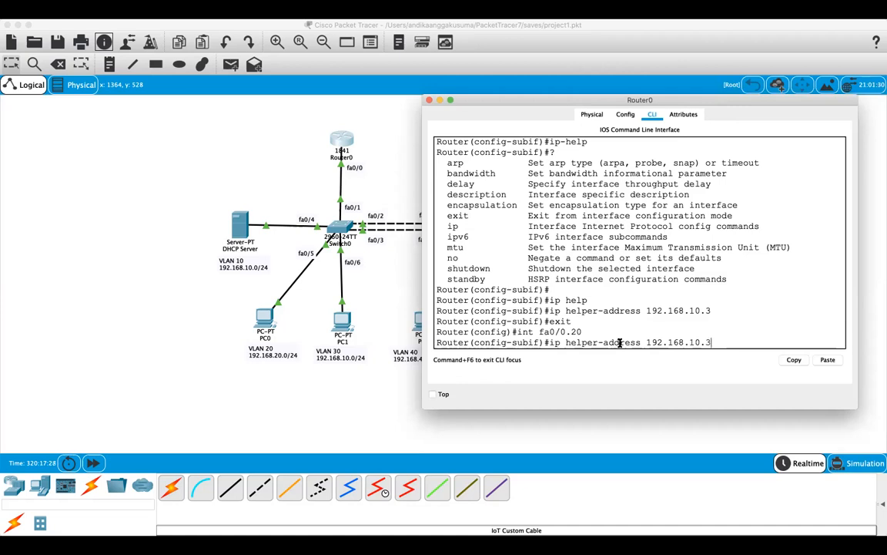
pyautogui.press('Return')
pyautogui.write('exi')
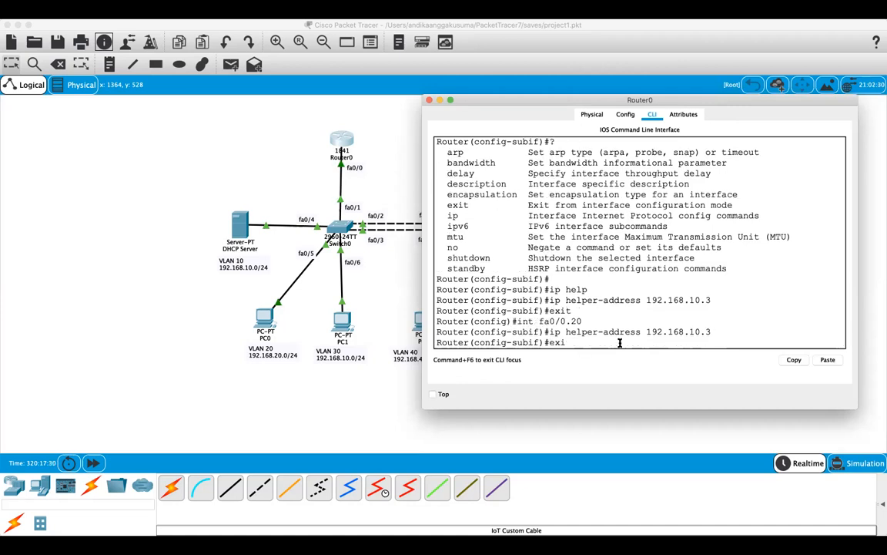
pyautogui.write('t')
pyautogui.press('Return')
# Try to select several subinterfaces at once with int fa0/0.20-50 and with int range fa0/0.20-50
pyautogui.press('Up')
pyautogui.press('Up')
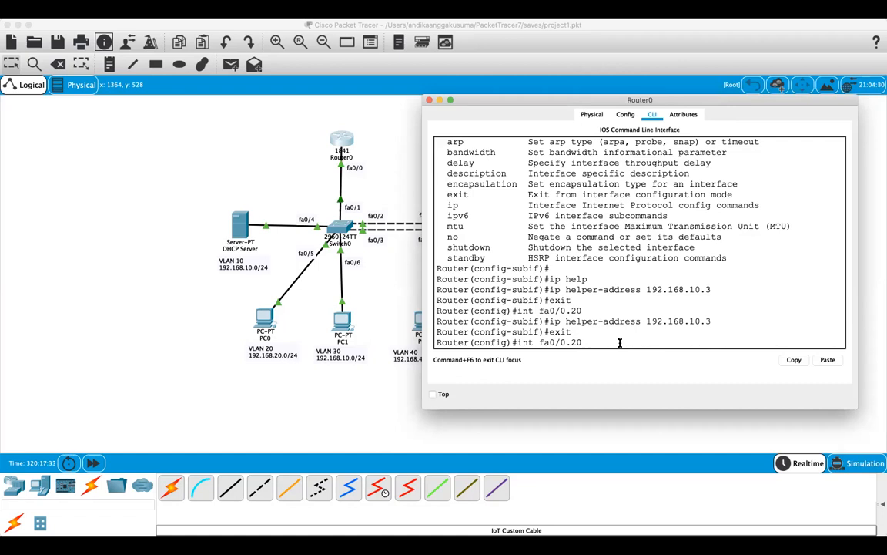
pyautogui.write('-50')
pyautogui.press('Return')
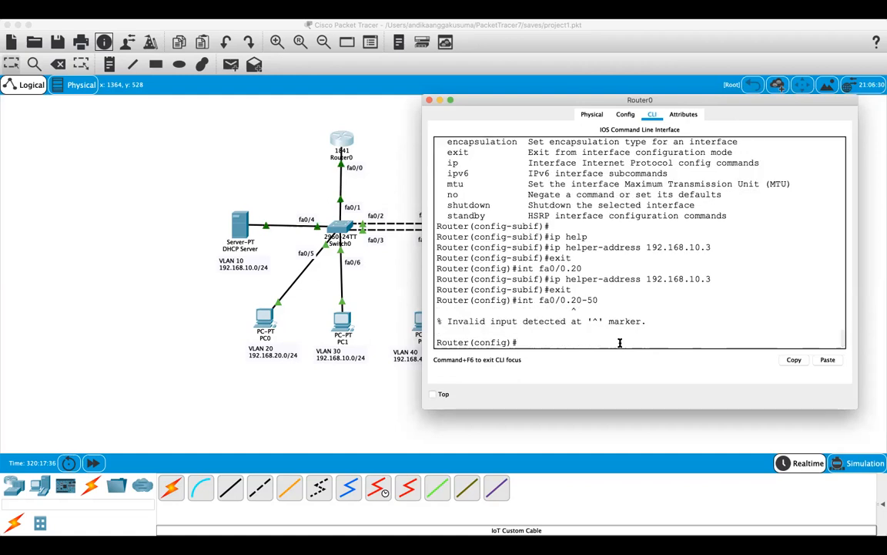
pyautogui.press('Up')
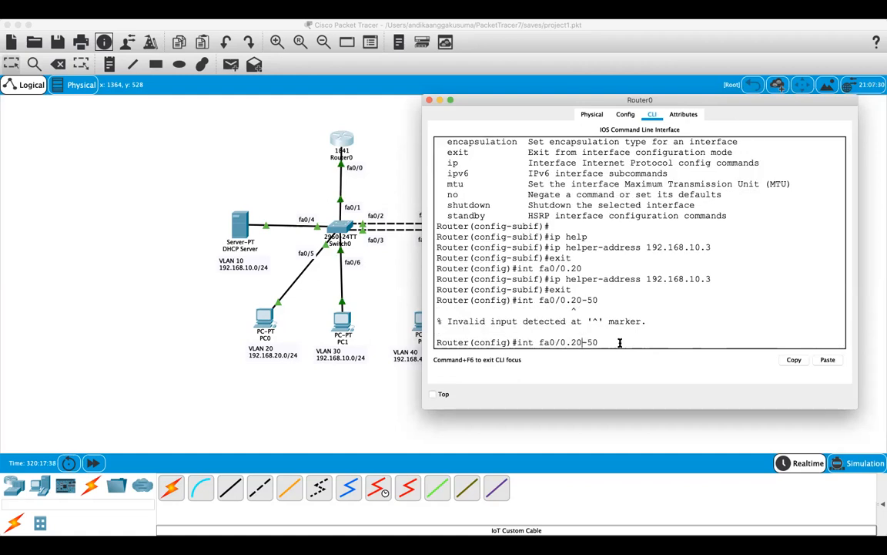
pyautogui.write('rabeg')
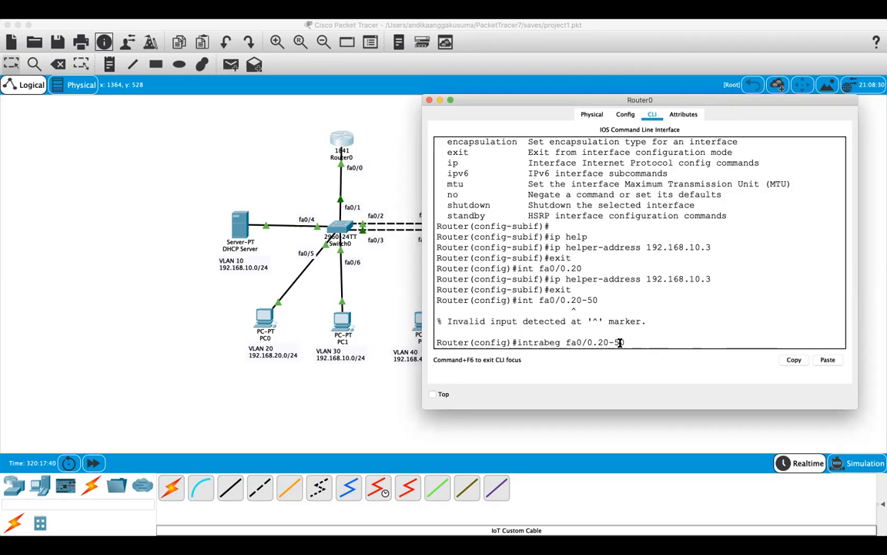
pyautogui.press('BackSpace')
pyautogui.press('BackSpace')
pyautogui.press('BackSpace')
pyautogui.press('BackSpace')
pyautogui.press('BackSpace')
pyautogui.write('range')
pyautogui.press('Return')
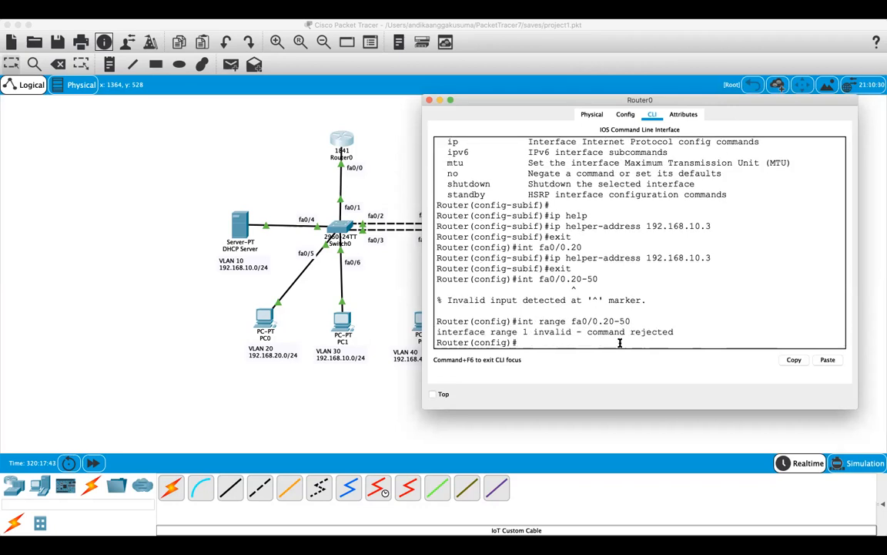
# Select subinterface fa0/0.30 with int range, set its IP helper address to 192.168.10.3 and exit
pyautogui.press('Up')
pyautogui.press('Down')
pyautogui.press('Up')
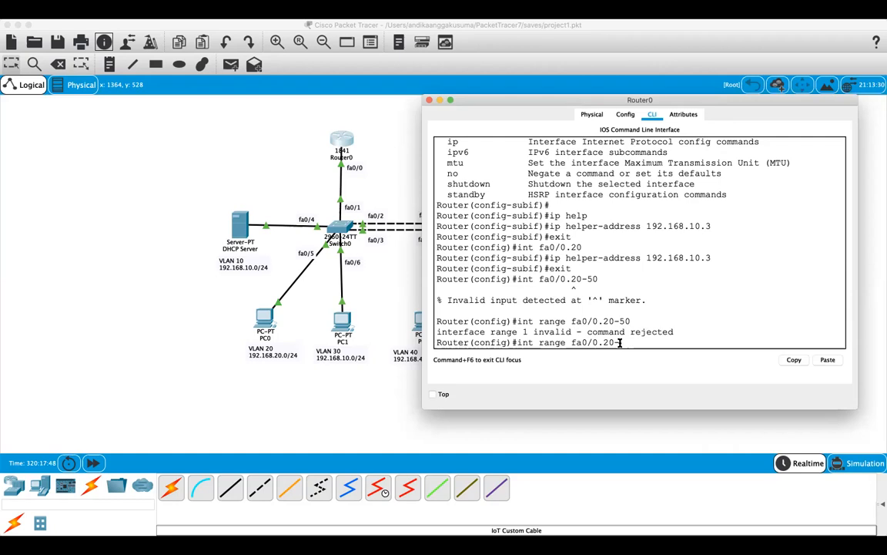
pyautogui.press('BackSpace')
pyautogui.press('BackSpace')
pyautogui.press('BackSpace')
pyautogui.press('BackSpace')
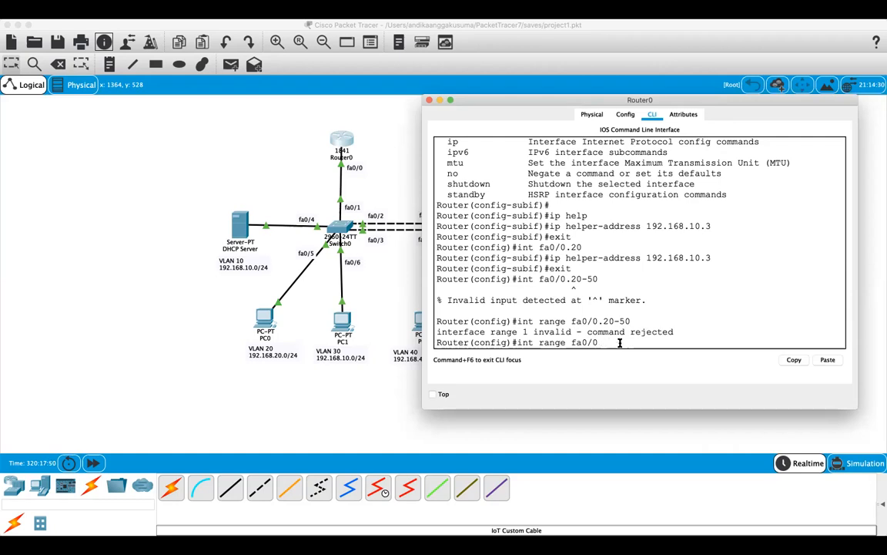
pyautogui.write('.30')
pyautogui.press('Return')
pyautogui.press('Up')
pyautogui.press('Up')
pyautogui.press('Up')
pyautogui.press('Up')
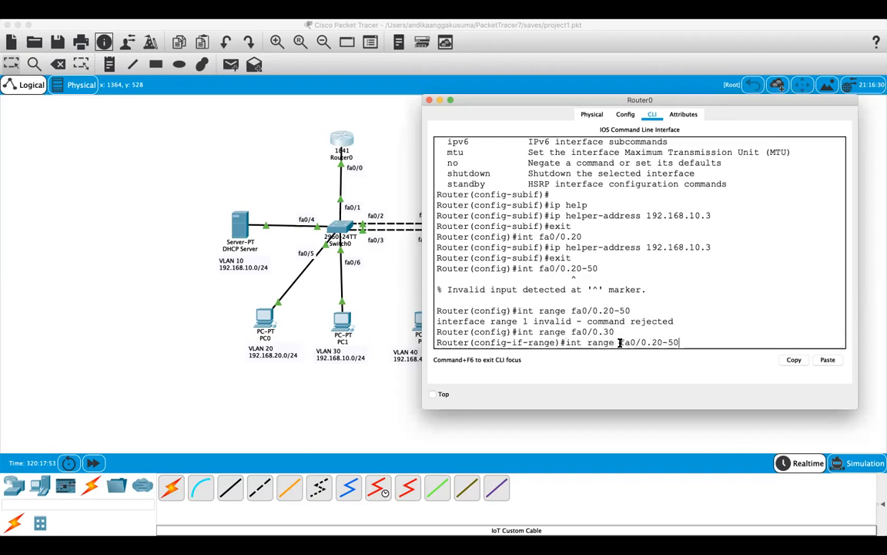
pyautogui.press('Up')
pyautogui.press('Return')
pyautogui.write('exit')
pyautogui.press('Return')
# Select subinterface fa0/0.40 with int range, set its IP helper address to 192.168.10.3 and exit
pyautogui.press('Up')
pyautogui.press('Up')
pyautogui.press('Up')
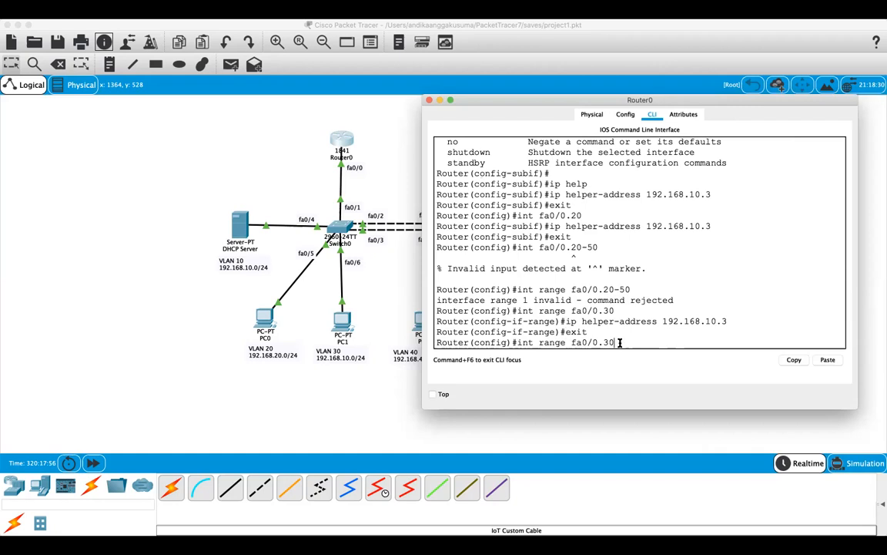
pyautogui.press('BackSpace')
pyautogui.write('40')
pyautogui.press('Return')
pyautogui.press('Up')
pyautogui.press('Up')
pyautogui.press('Return')
pyautogui.write('exit')
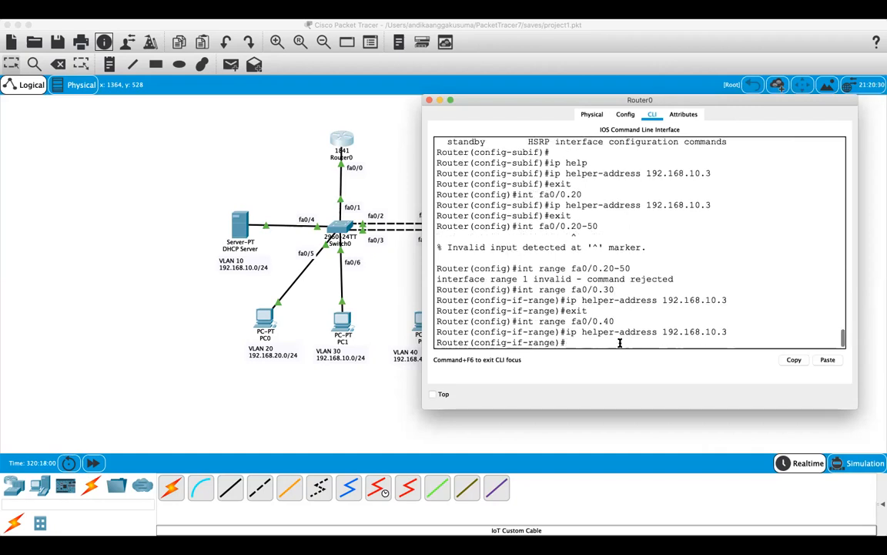
pyautogui.press('Return')
# Select subinterface fa0/0.50 with int range, set its IP helper address to 192.168.10.3 and exit
pyautogui.press('Up')
pyautogui.press('Up')
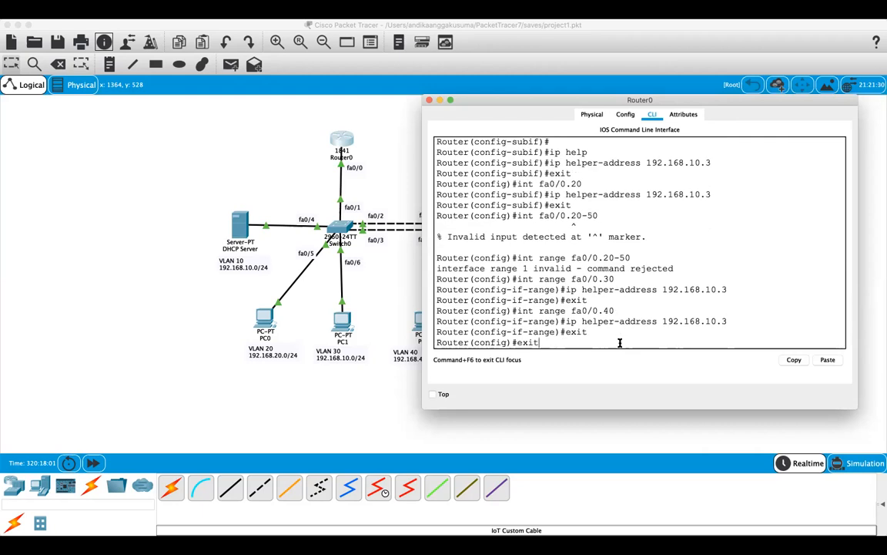
pyautogui.press('Up')
pyautogui.write('50')
pyautogui.press('Return')
pyautogui.press('Up')
pyautogui.press('Up')
pyautogui.press('Up')
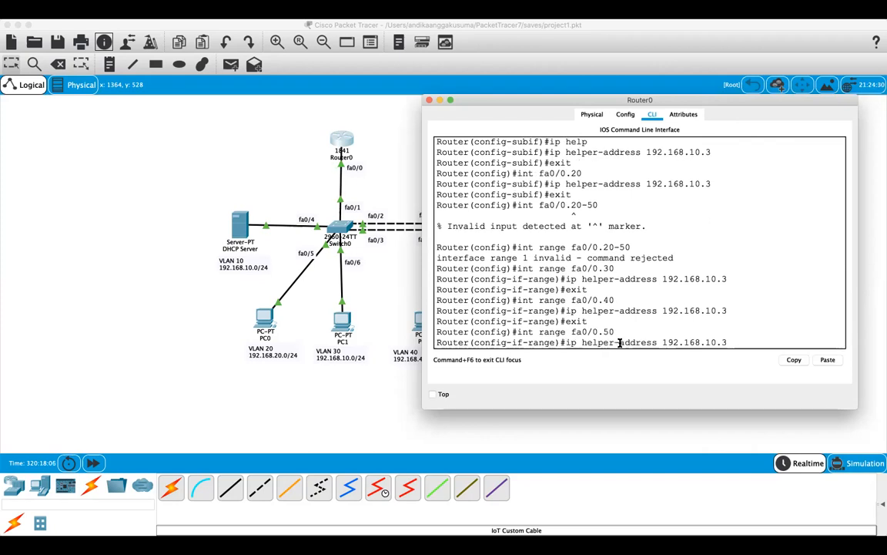
pyautogui.press('Return')
pyautogui.write('exit')
pyautogui.press('Return')
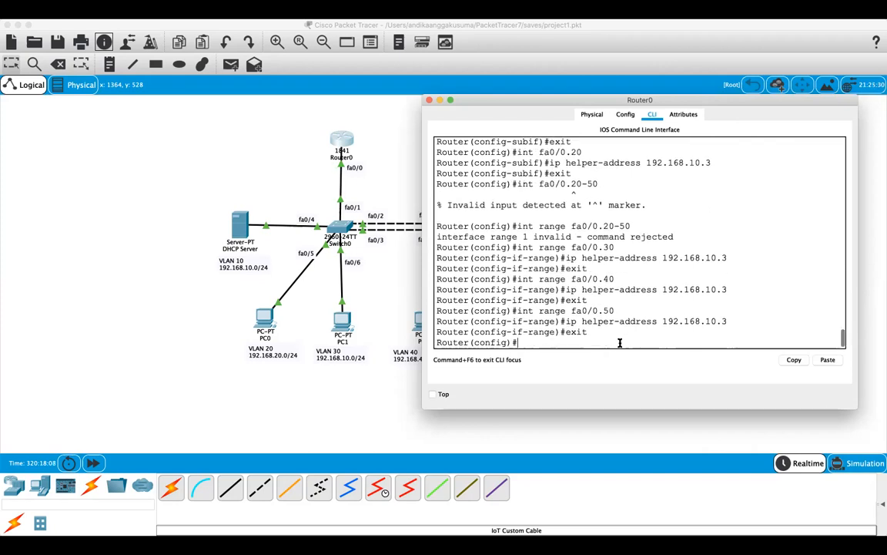
# Leave configuration mode, check the subinterfaces' helper addresses in Router0's running configuration with sh ru, and return to the topology
pyautogui.write('exit')
pyautogui.press('Return')
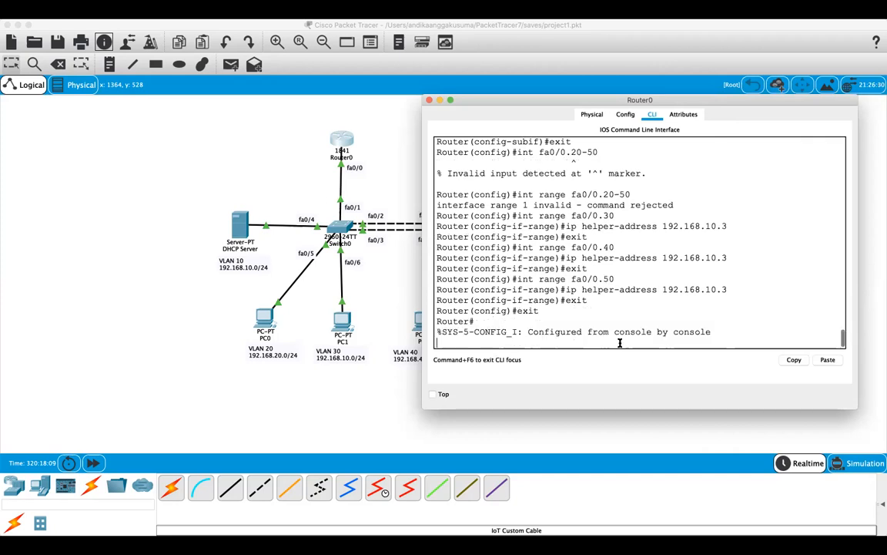
pyautogui.press('Return')
pyautogui.press('Return')
pyautogui.write('sh ru')
pyautogui.press('Return')
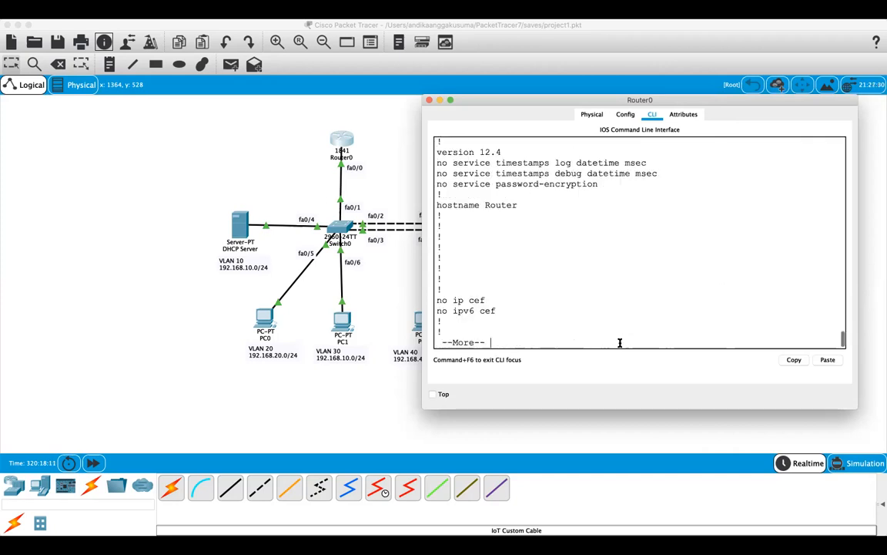
pyautogui.press('space')
pyautogui.press('space')
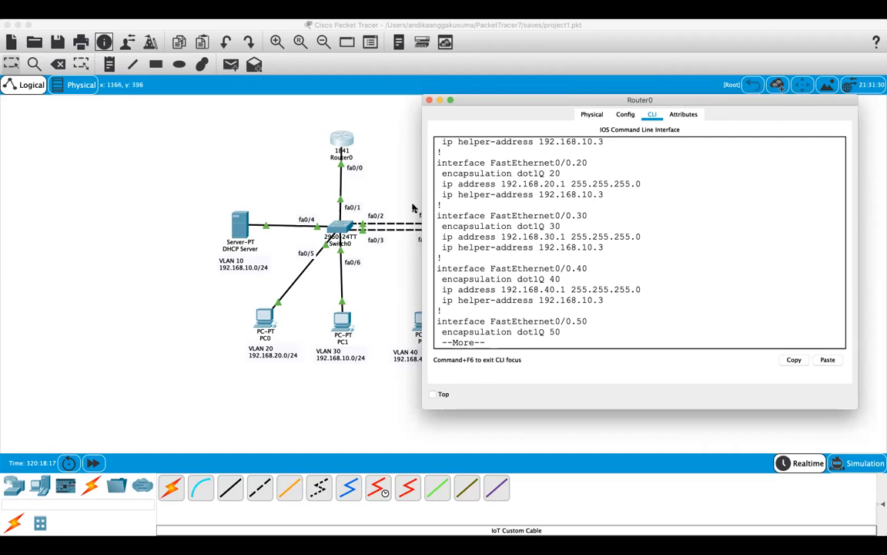
pyautogui.click(390, 188)
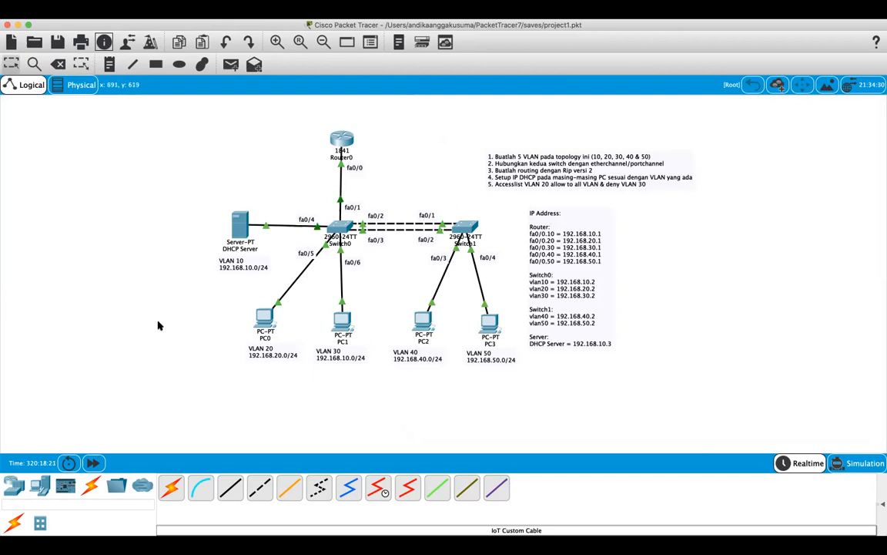
# Set PC0's IPv4 configuration to DHCP to request an address and return to the topology
pyautogui.click(264, 325)
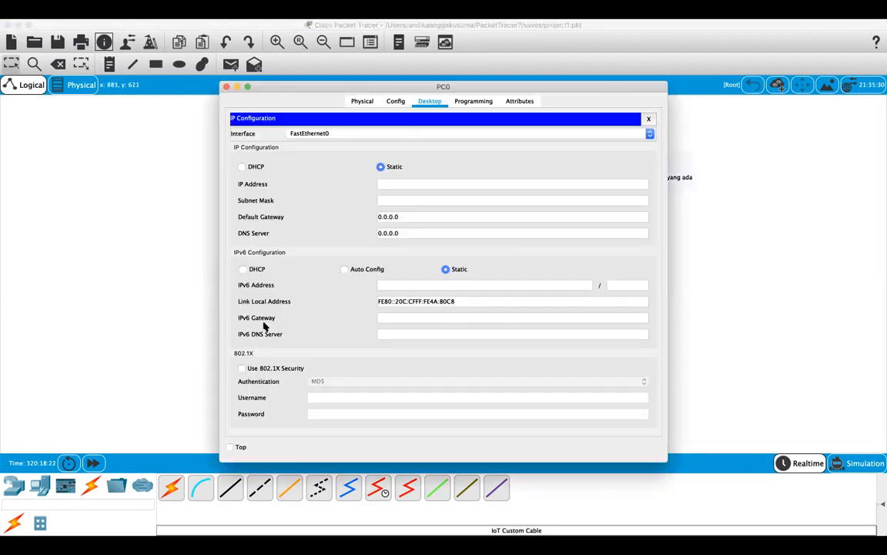
pyautogui.click(259, 167)
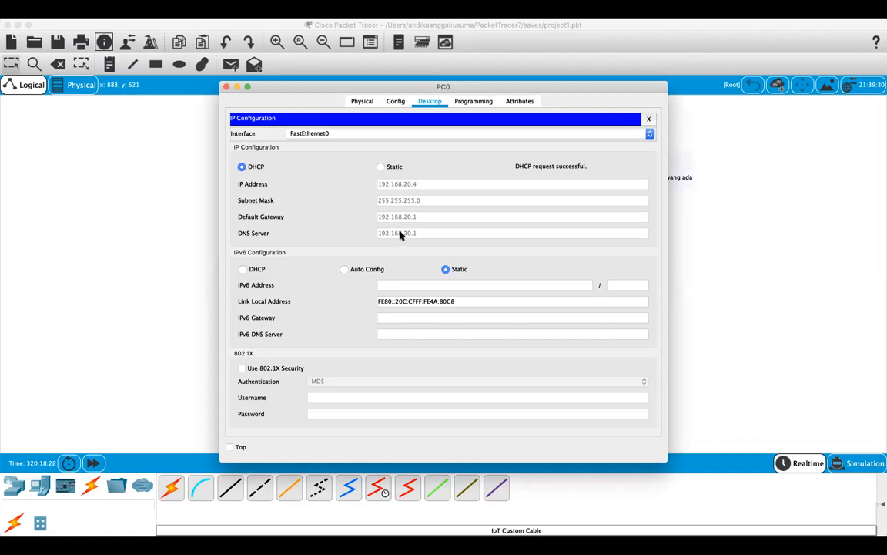
pyautogui.click(110, 257)
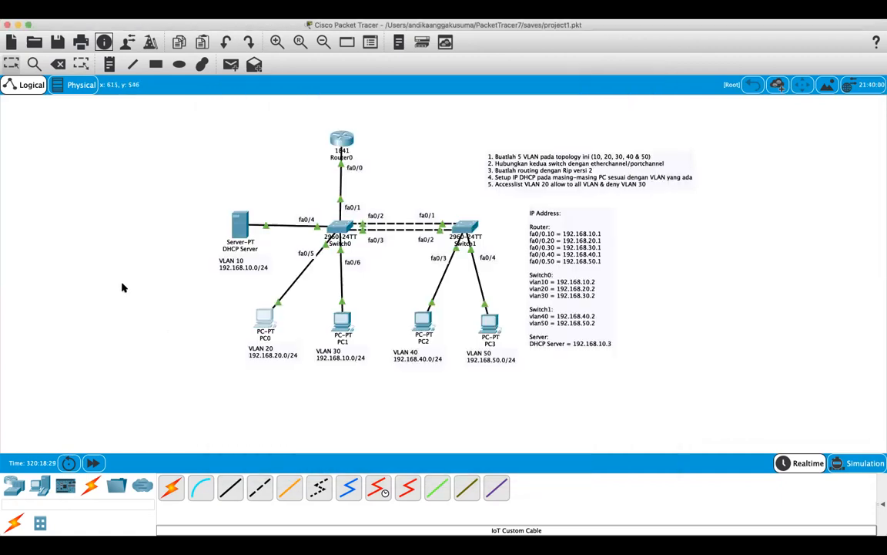
# Renew PC1's DHCP request by switching its IPv4 configuration to Static and back to DHCP, and leave its window
pyautogui.click(336, 327)
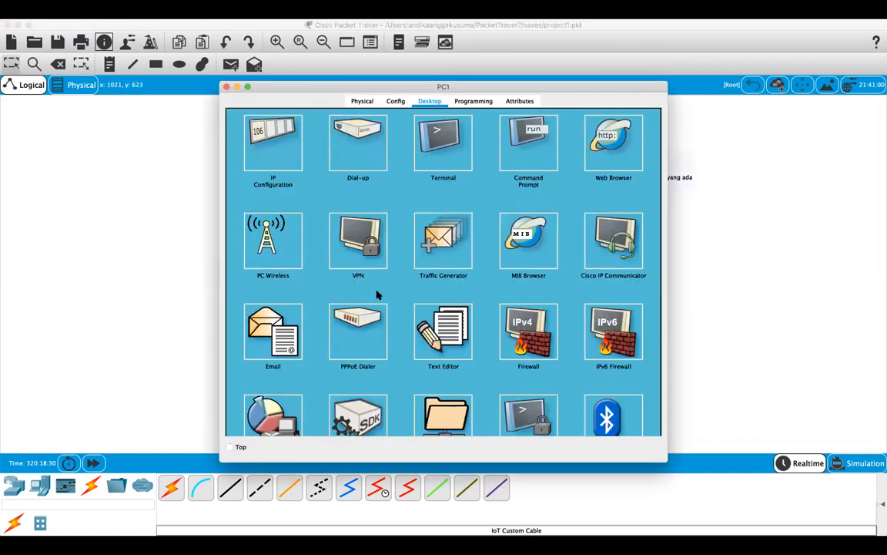
pyautogui.click(266, 135)
pyautogui.click(381, 166)
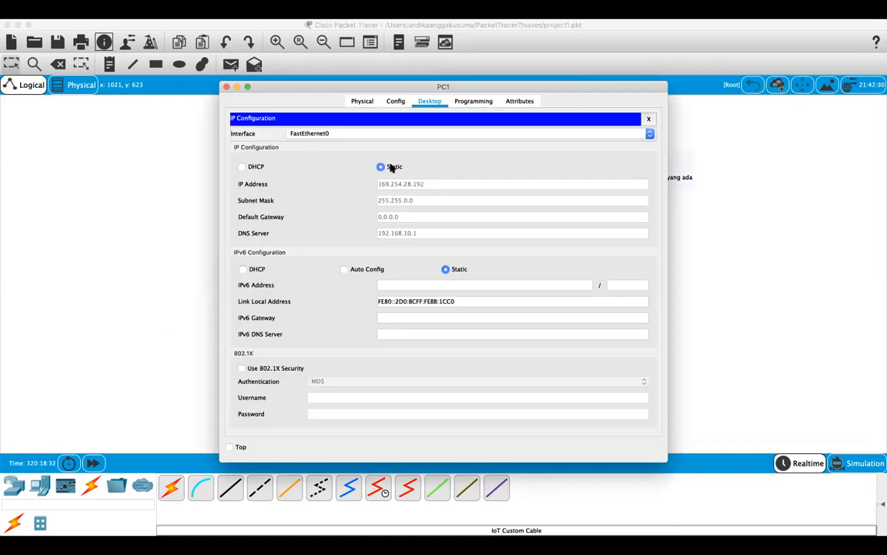
pyautogui.click(242, 167)
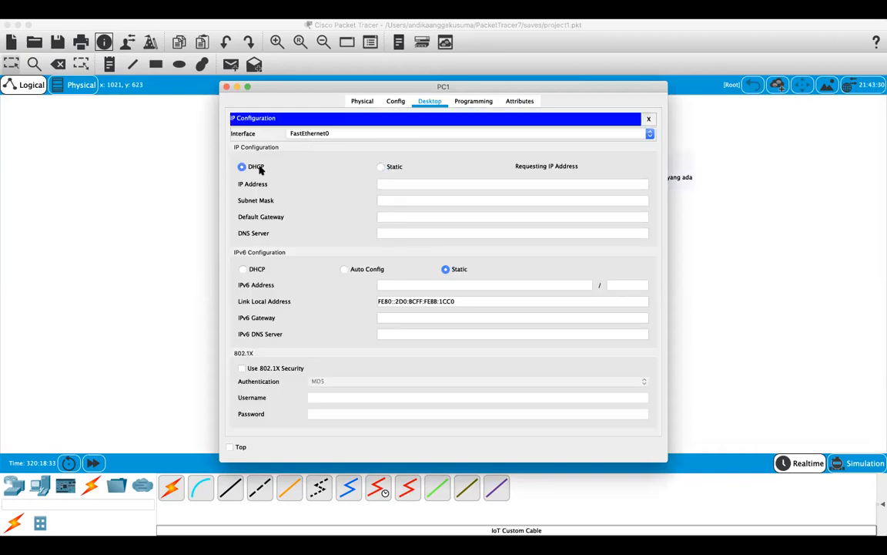
pyautogui.click(145, 222)
# Check the IPv4 address settings in PC2's IP Configuration and return to the topology
pyautogui.click(422, 318)
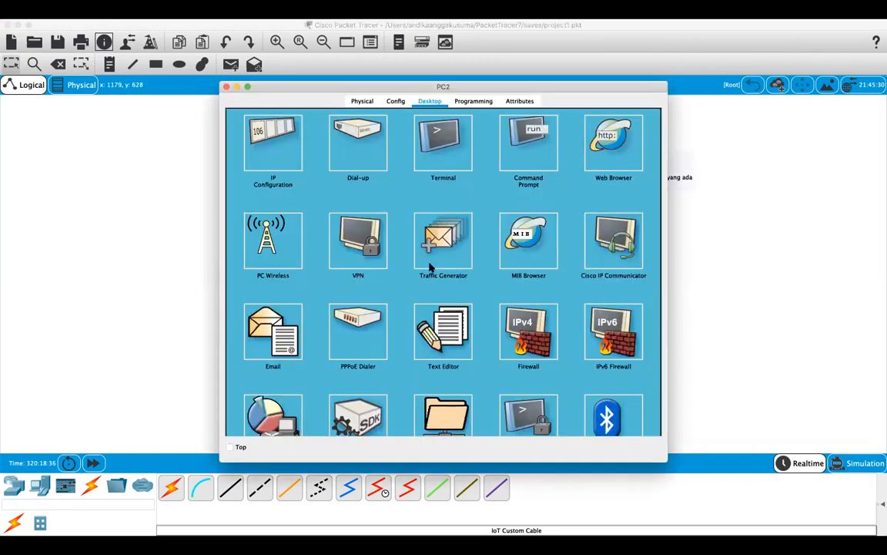
pyautogui.click(291, 148)
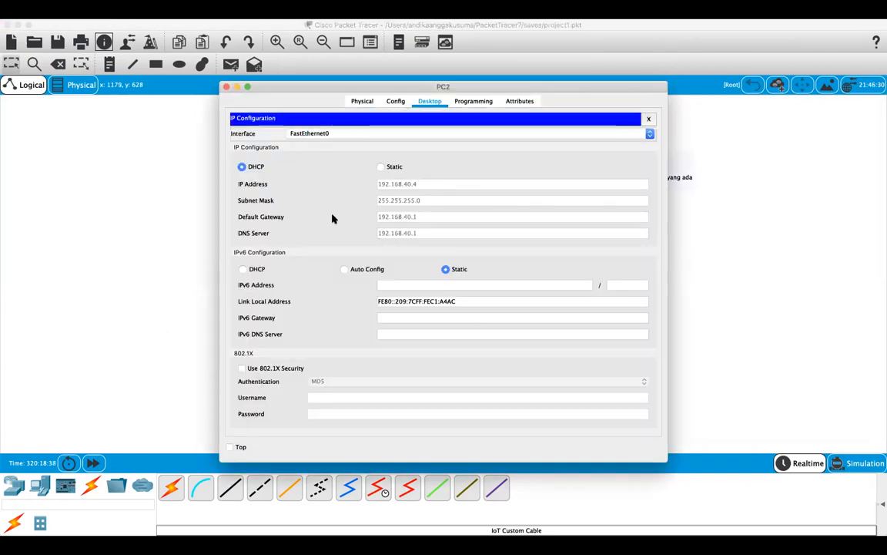
pyautogui.click(127, 245)
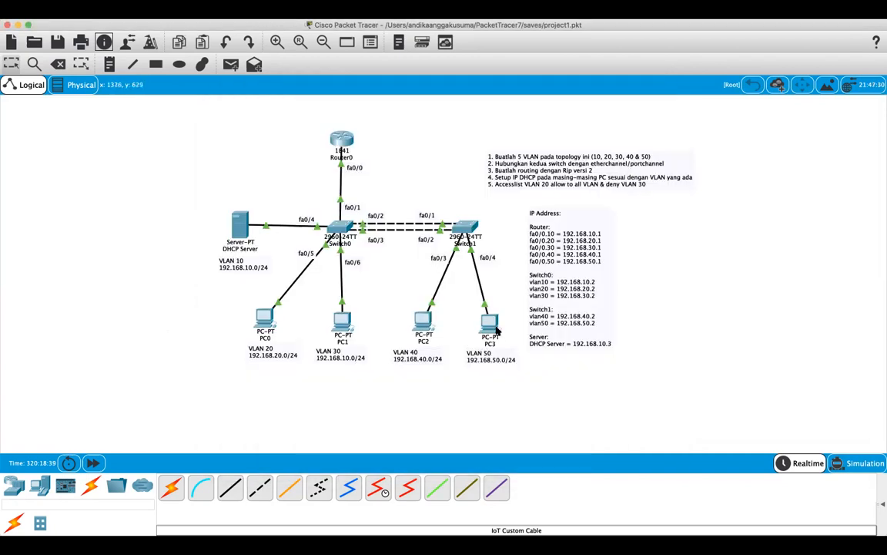
# Renew PC3's DHCP request by switching its IPv4 configuration to Static and back to DHCP, and return to the topology
pyautogui.click(484, 318)
pyautogui.click(275, 145)
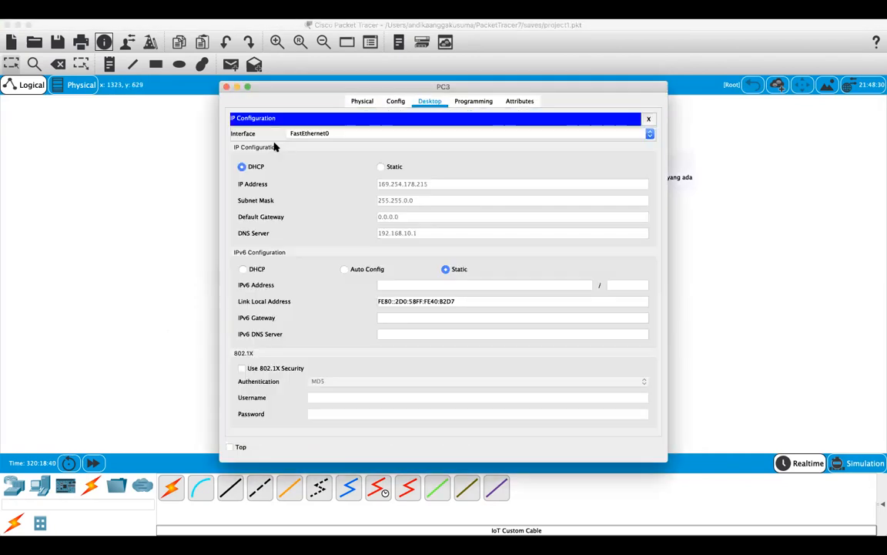
pyautogui.click(385, 167)
pyautogui.click(258, 168)
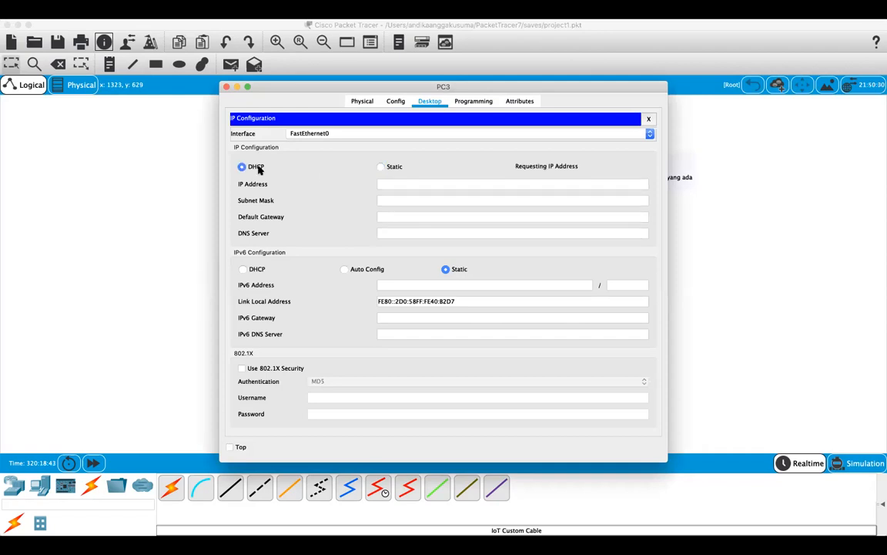
pyautogui.click(177, 209)
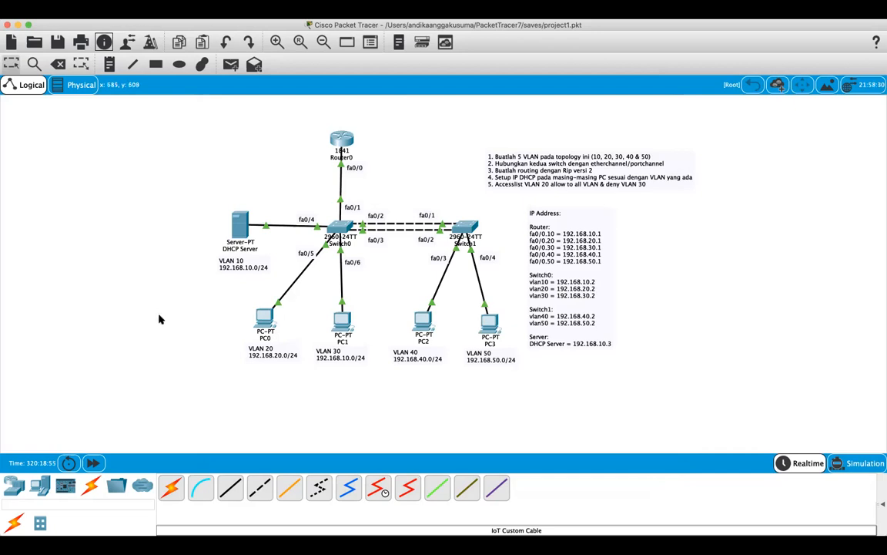
# Leave PC0's IP Configuration and ping the DHCP server at 192.168.10.3 from PC0's Command Prompt
pyautogui.moveTo(266, 324)
pyautogui.click(264, 316)
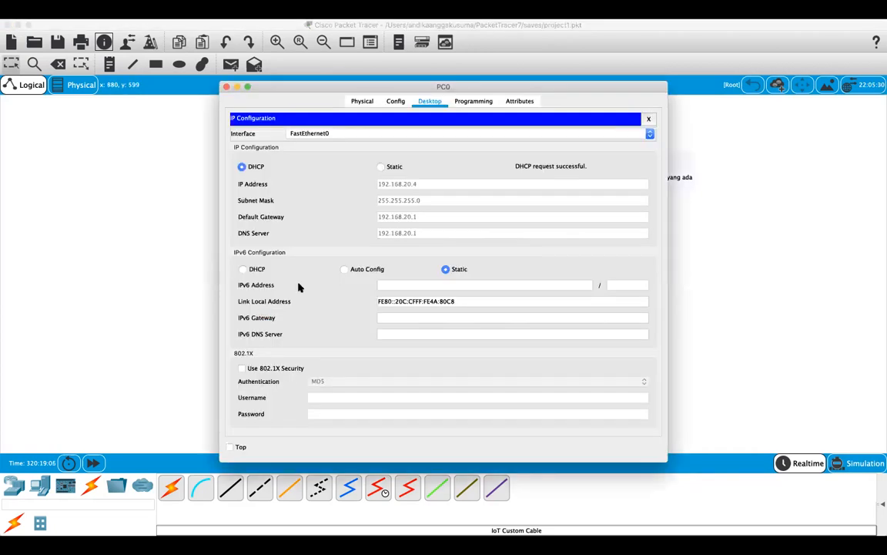
pyautogui.click(648, 119)
pyautogui.click(529, 137)
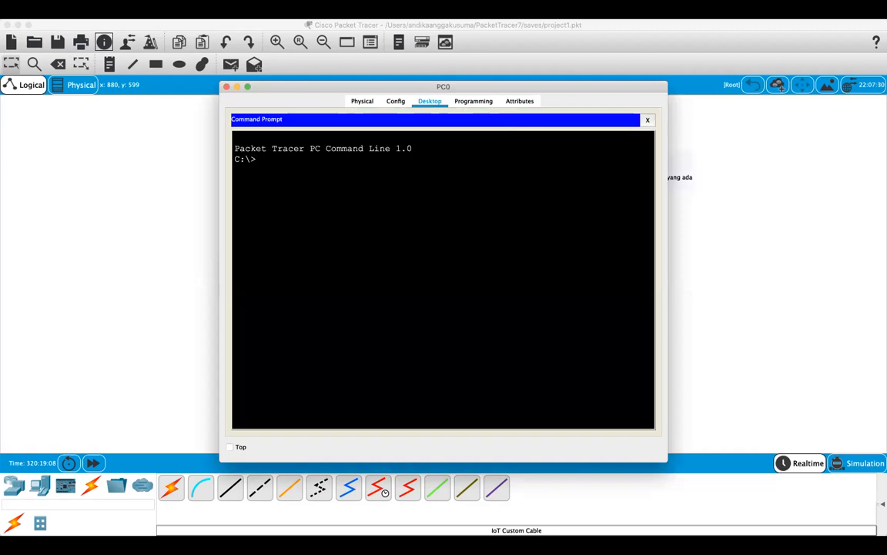
pyautogui.write('92.168.10.3')
pyautogui.press('Return')
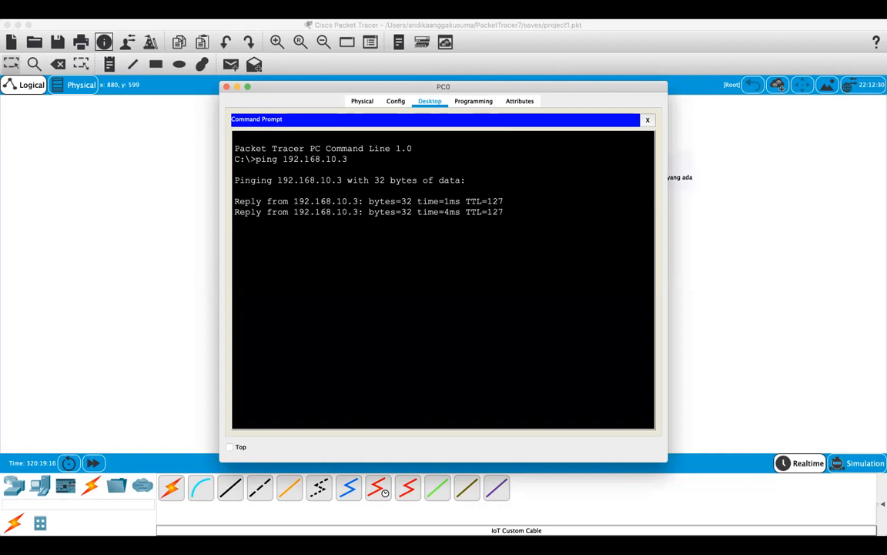
# Ping the VLAN 30 address 192.168.30.4 from PC0's Command Prompt
pyautogui.press('Up')
pyautogui.press('BackSpace')
pyautogui.press('BackSpace')
pyautogui.press('BackSpace')
pyautogui.press('BackSpace')
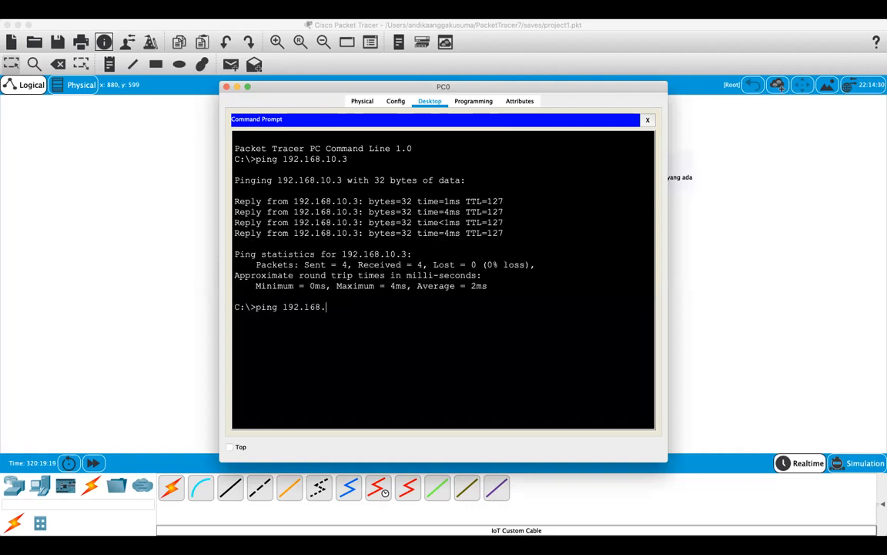
pyautogui.write('30.4')
pyautogui.press('Return')
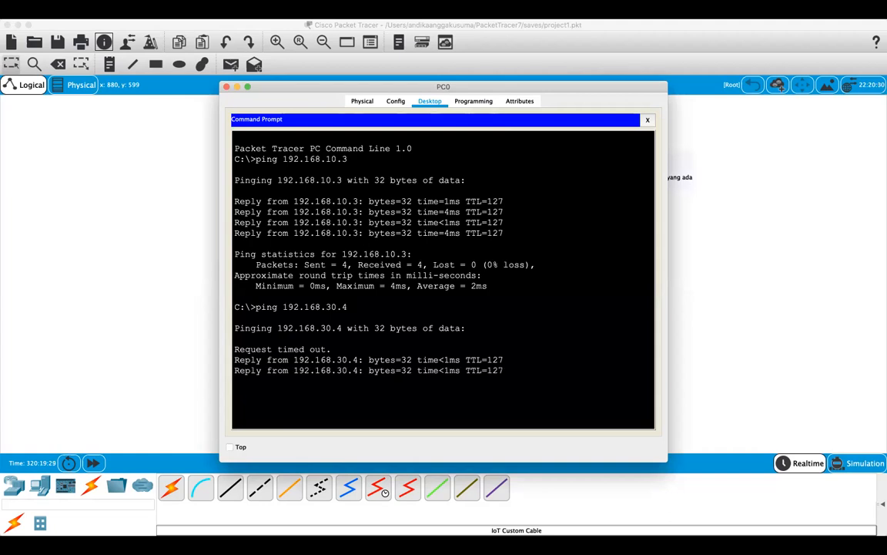
# Ping the VLAN 40 address 192.168.40.4 from PC0's Command Prompt
pyautogui.press('Up')
pyautogui.press('Left')
pyautogui.press('Left')
pyautogui.press('Left')
pyautogui.write('4')
pyautogui.press('Return')
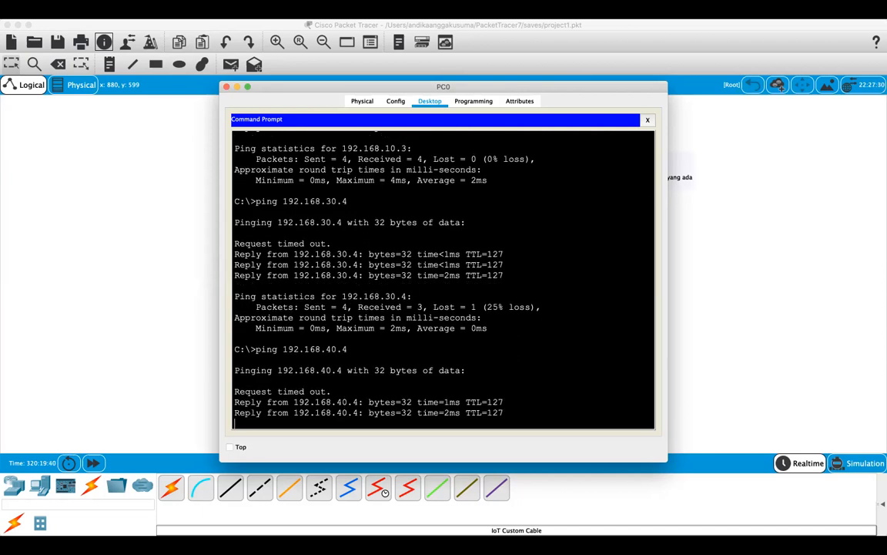
# Ping the VLAN 50 address 192.168.50.4 from PC0's Command Prompt
pyautogui.press('Up')
pyautogui.press('Up')
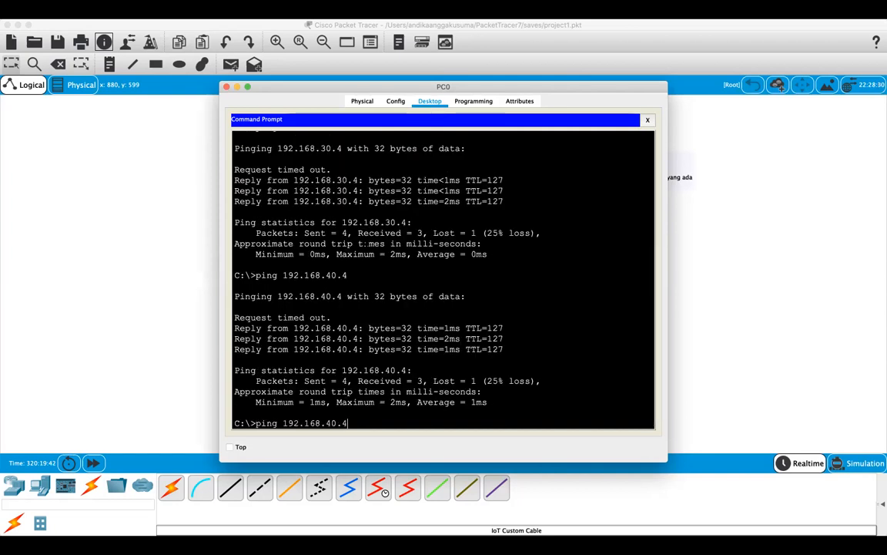
pyautogui.press('Left')
pyautogui.press('Left')
pyautogui.press('BackSpace')
pyautogui.press('BackSpace')
pyautogui.write('40')
pyautogui.press('BackSpace')
pyautogui.write('5')
pyautogui.press('Return')
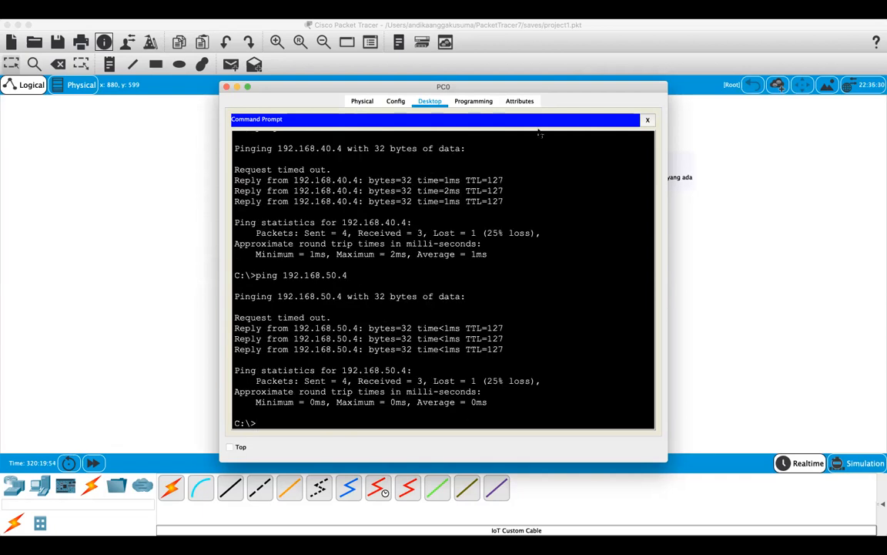
# Start a continuous ping from PC0 with ping -t 192.168.40.4 and bring the topology back into view
pyautogui.moveTo(560, 87); pyautogui.dragTo(389, 95)
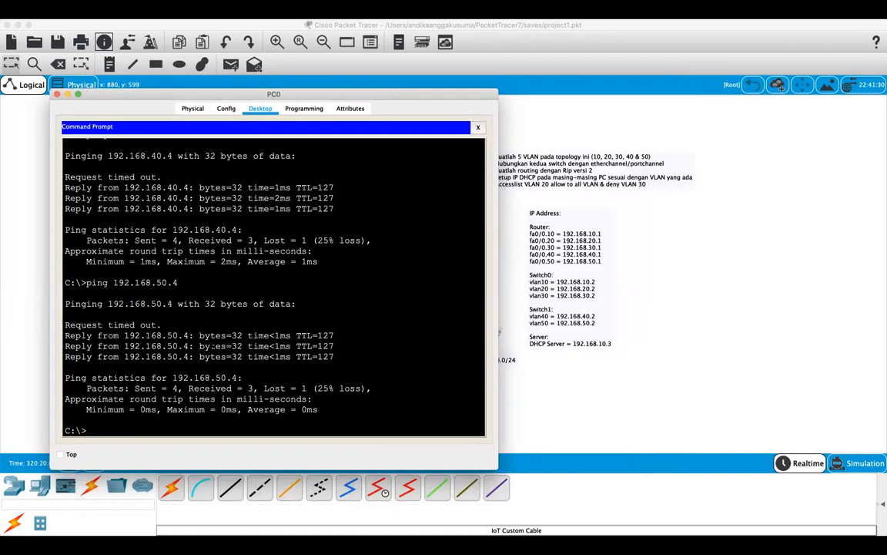
pyautogui.write('ping -t 192.168.40.4')
pyautogui.press('Return')
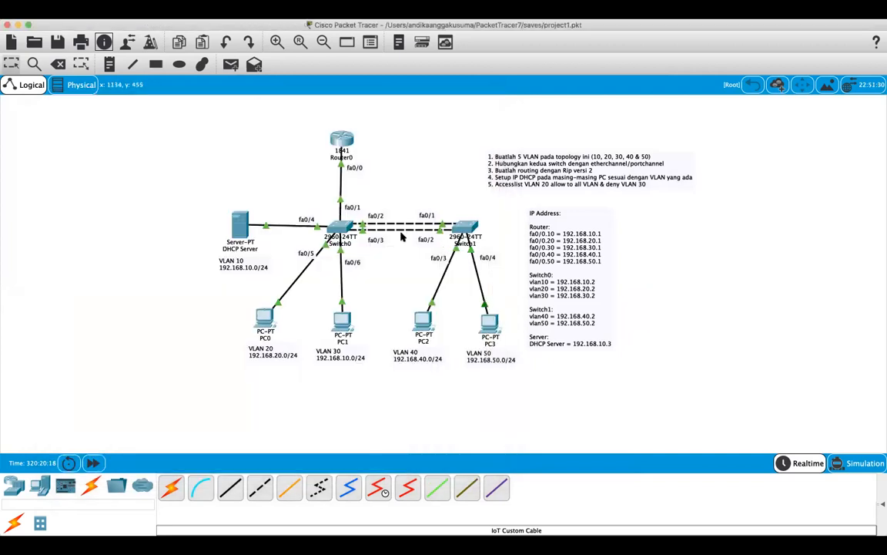
# Delete the lower link between Switch0 fa0/3 and Switch1 fa0/2 and leave the delete tool
pyautogui.click(58, 65)
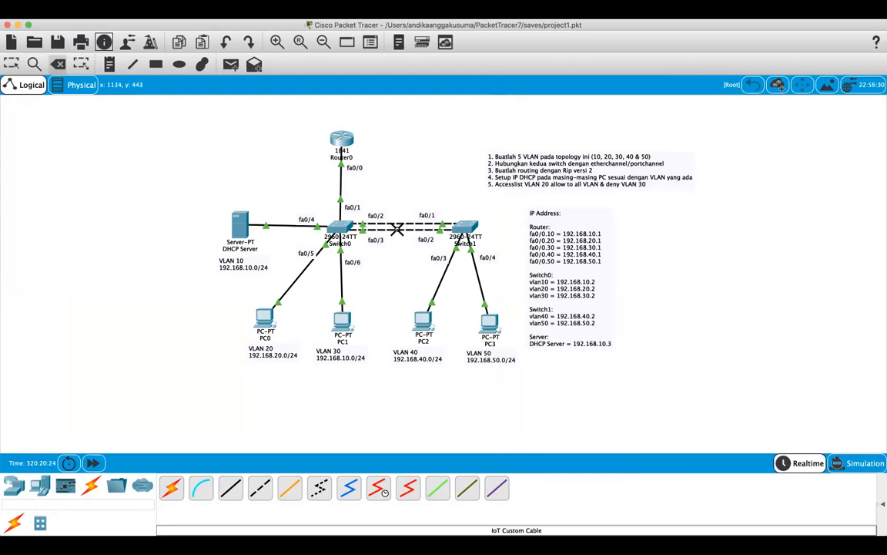
pyautogui.click(396, 228)
pyautogui.press('Escape')
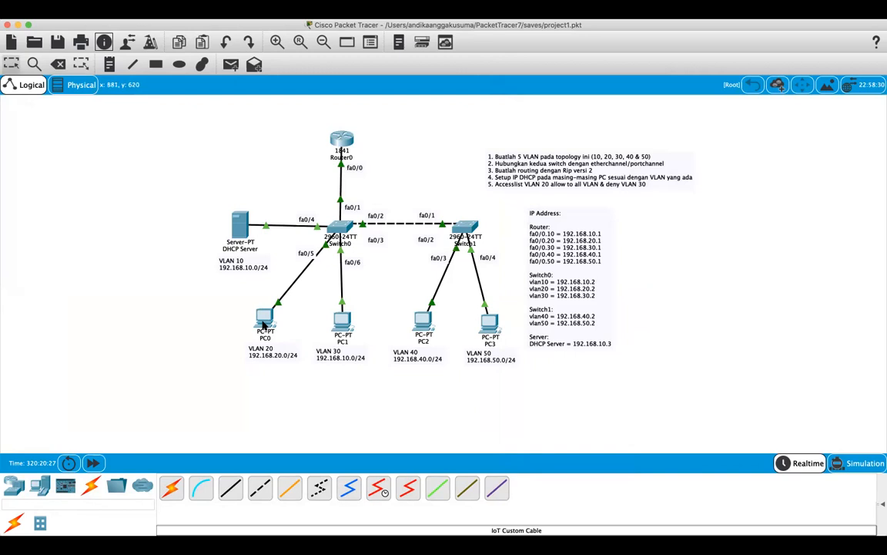
# Check PC0's continuous ping to 192.168.40.4 with one switch link removed, stop it and return to the topology
pyautogui.click(263, 320)
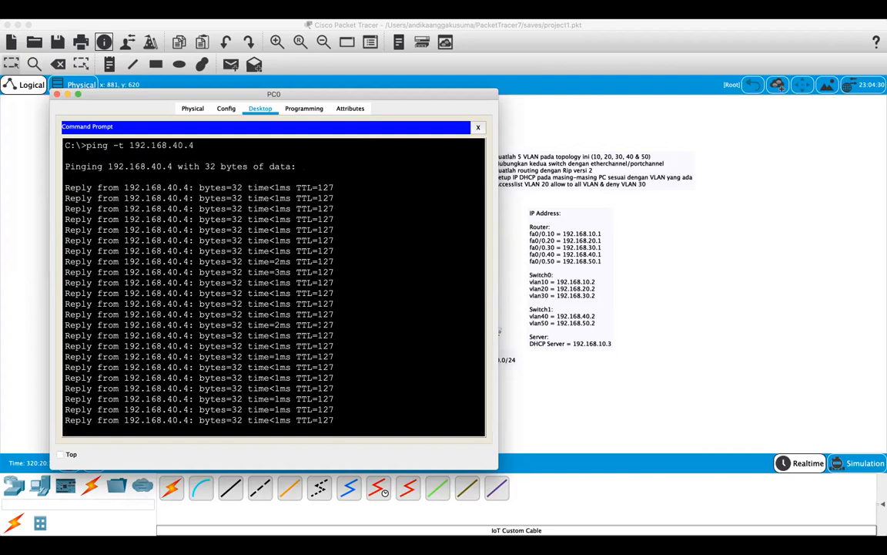
pyautogui.hotkey('ctrl', 'c')
pyautogui.click(694, 326)
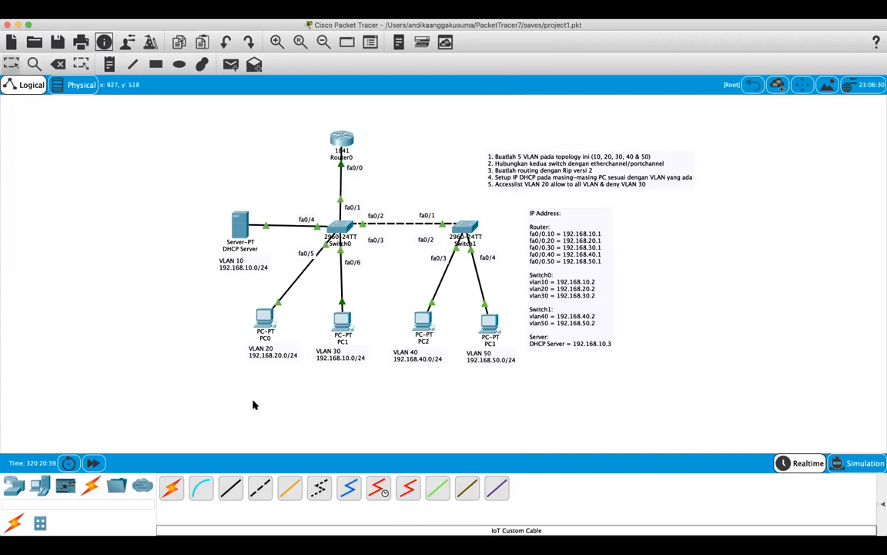
# Reconnect Switch0 FastEthernet0/3 to Switch1 FastEthernet0/2 with a Copper Cross-Over cable
pyautogui.click(260, 488)
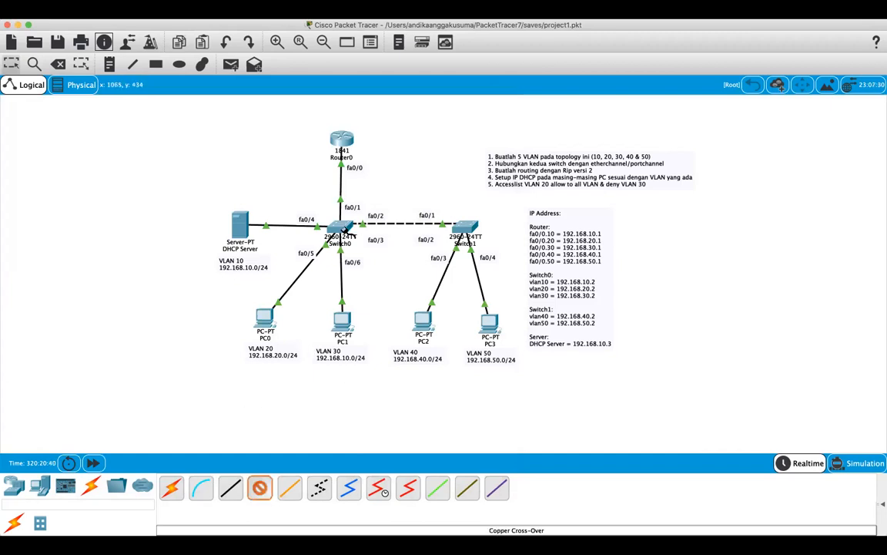
pyautogui.click(342, 227)
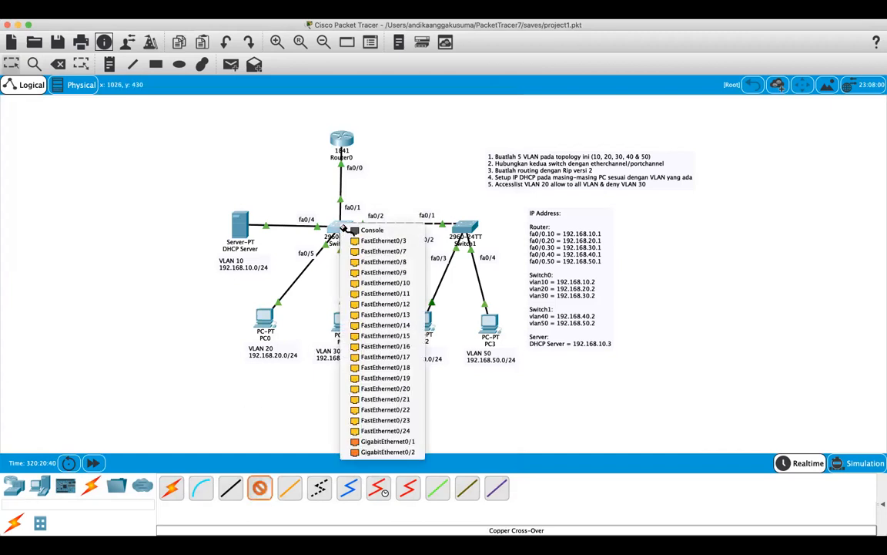
pyautogui.click(389, 238)
pyautogui.click(471, 234)
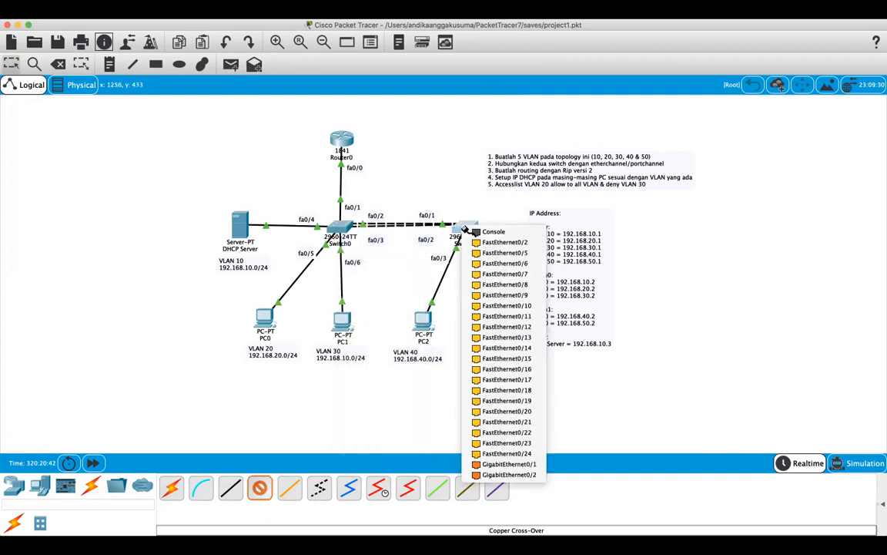
pyautogui.click(504, 243)
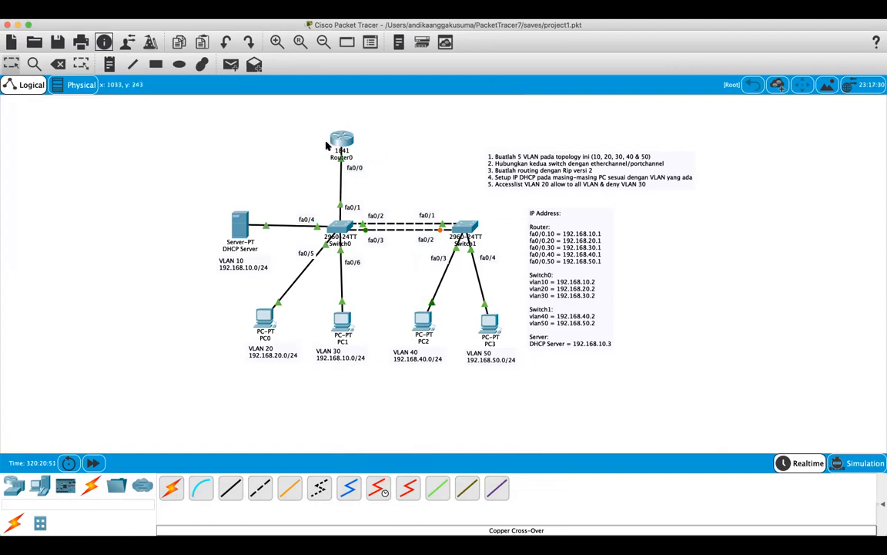
# Quit the running-configuration listing in Router0's CLI and enter global configuration mode with conf terminal
pyautogui.click(341, 141)
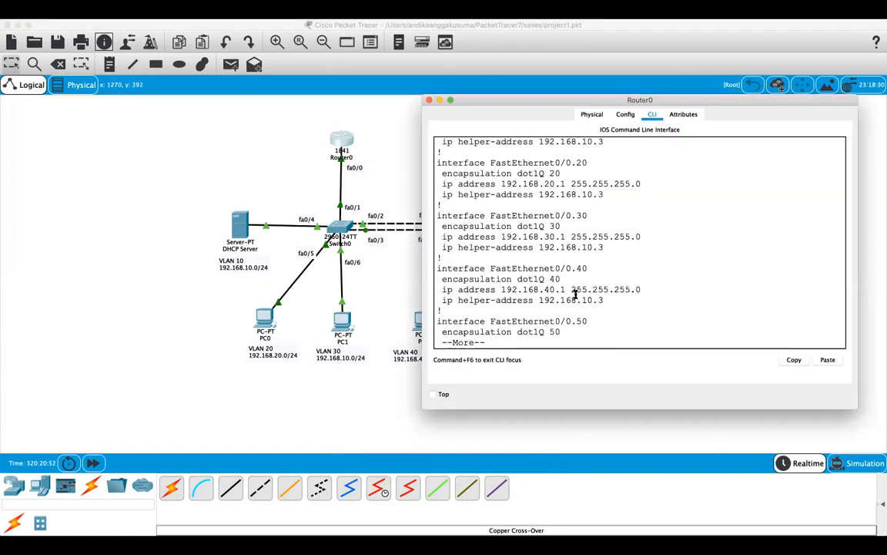
pyautogui.press('q')
pyautogui.press('Return')
pyautogui.press('Return')
pyautogui.press('Return')
pyautogui.write('conf t')
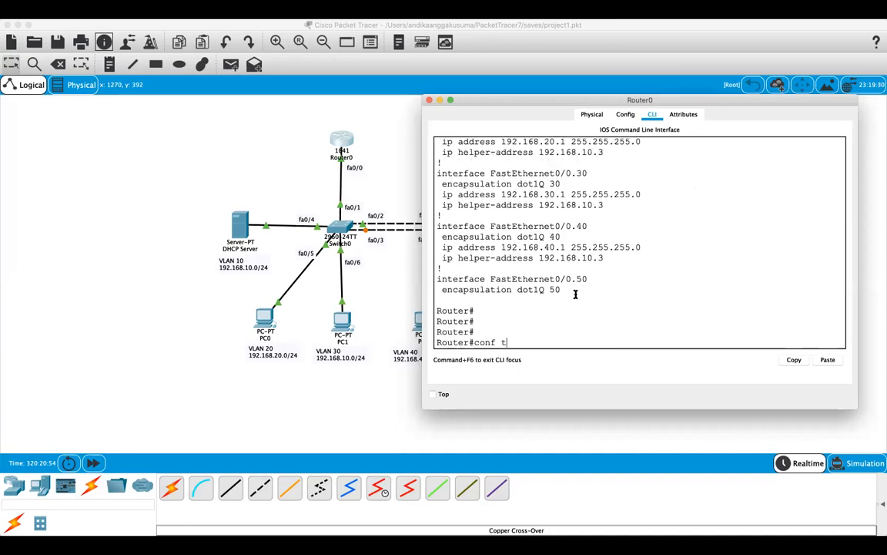
pyautogui.press('Tab')
pyautogui.press('Return')
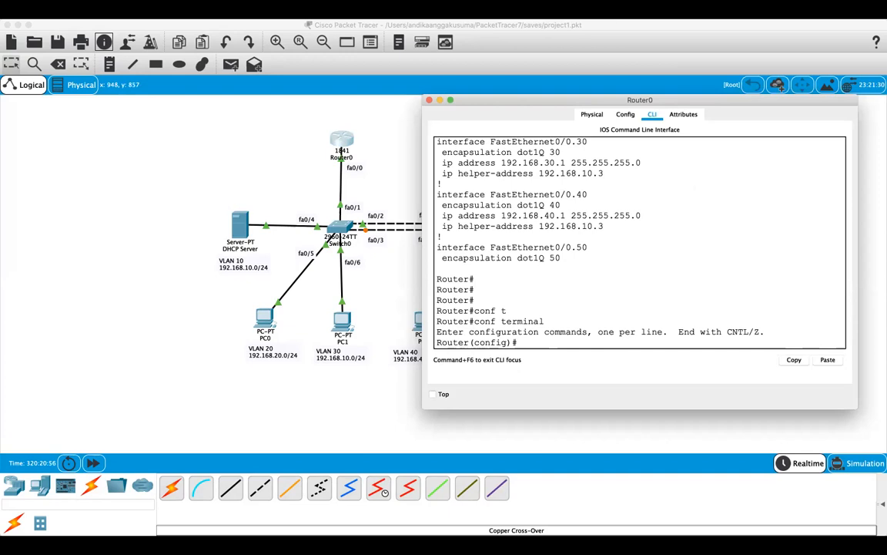
pyautogui.press('super+Tab')
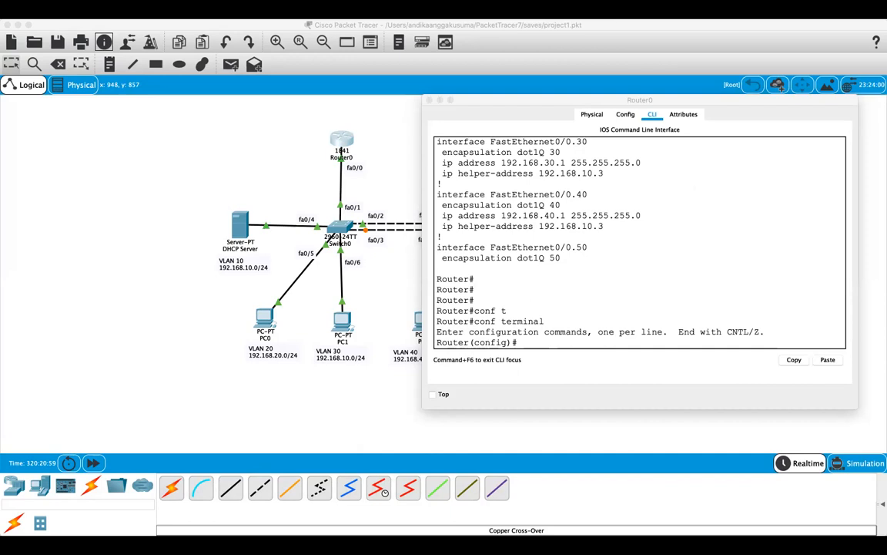
pyautogui.click(548, 329)
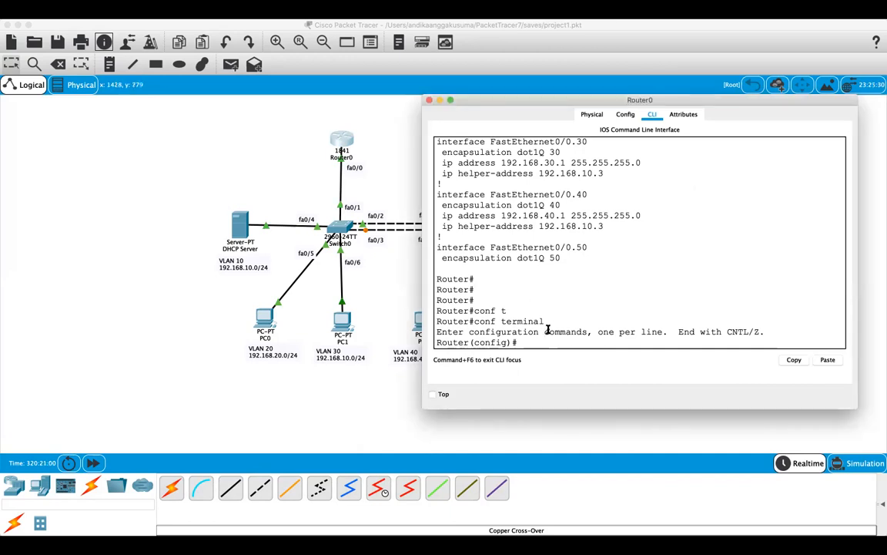
pyautogui.write('c')
pyautogui.press('super+Tab')
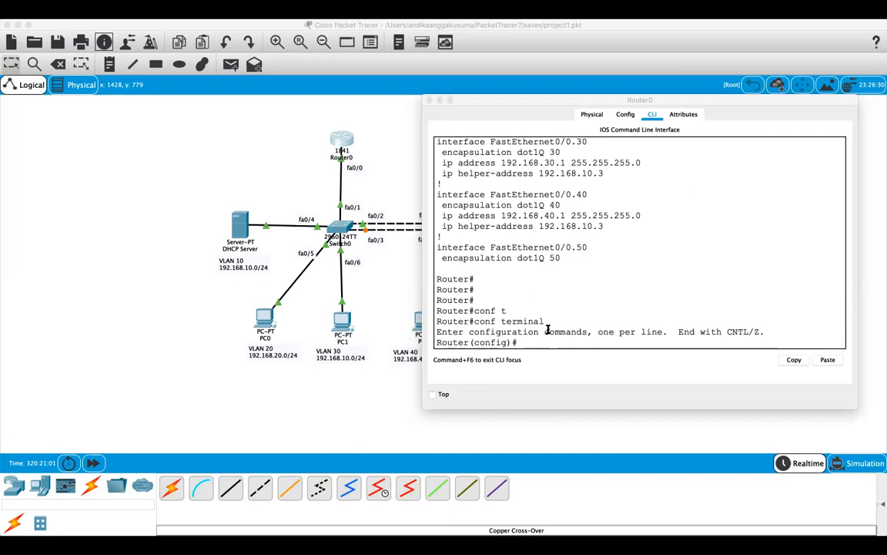
pyautogui.click(548, 329)
pyautogui.press('super+Tab')
# Write the start of a Router0 access rule: access-list 100 deny with source 192.168.20.0 and wildcard 0.0.0.255
pyautogui.click(549, 330)
pyautogui.write('acc')
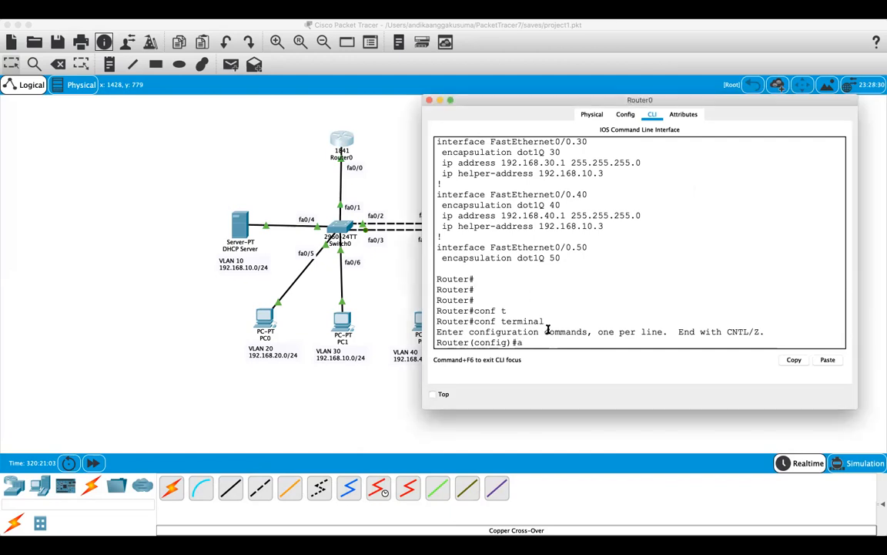
pyautogui.press('Tab')
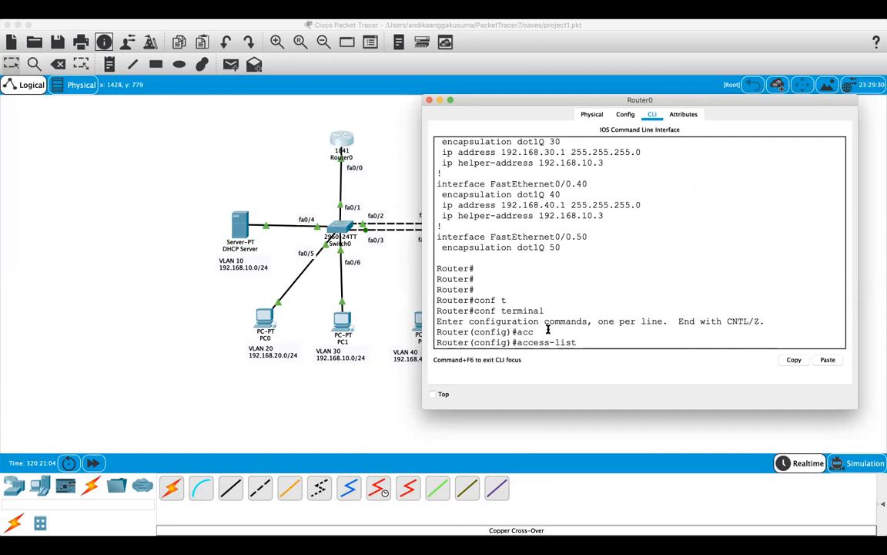
pyautogui.write('100 deny')
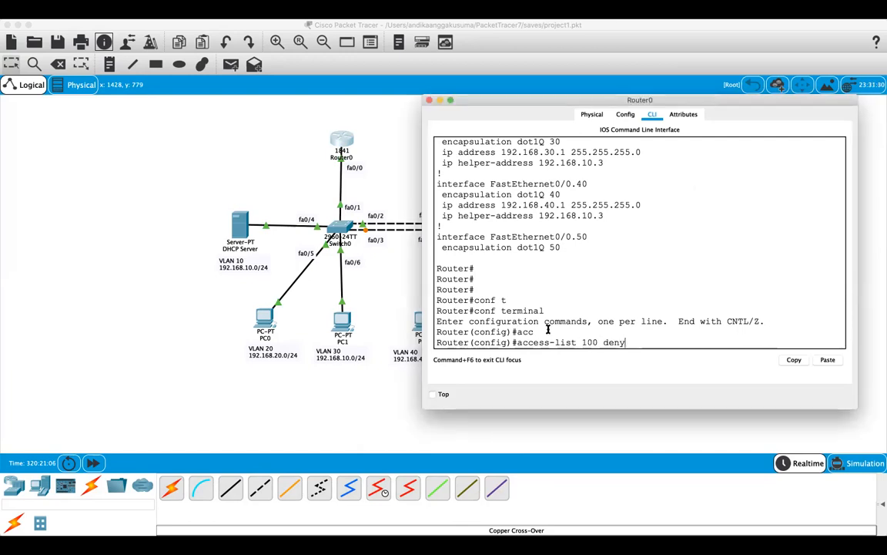
pyautogui.press('super+Tab')
pyautogui.click(547, 328)
pyautogui.write('192.1')
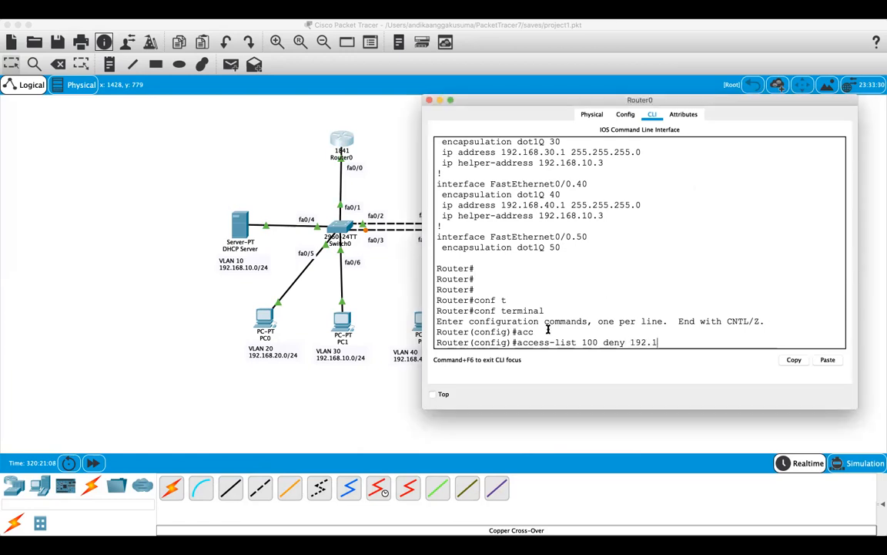
pyautogui.write('68')
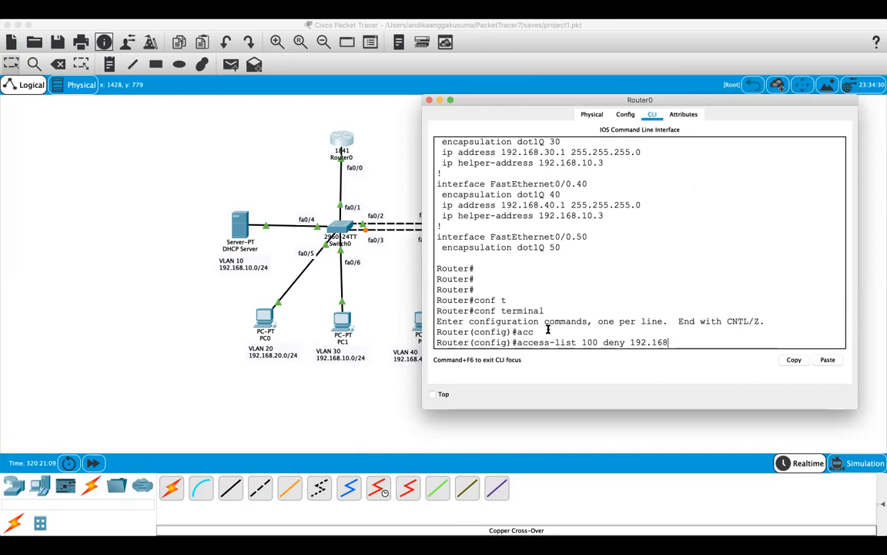
pyautogui.write('.20.')
pyautogui.press('super+Tab')
pyautogui.click(547, 329)
pyautogui.write('0 0.0.0.255')
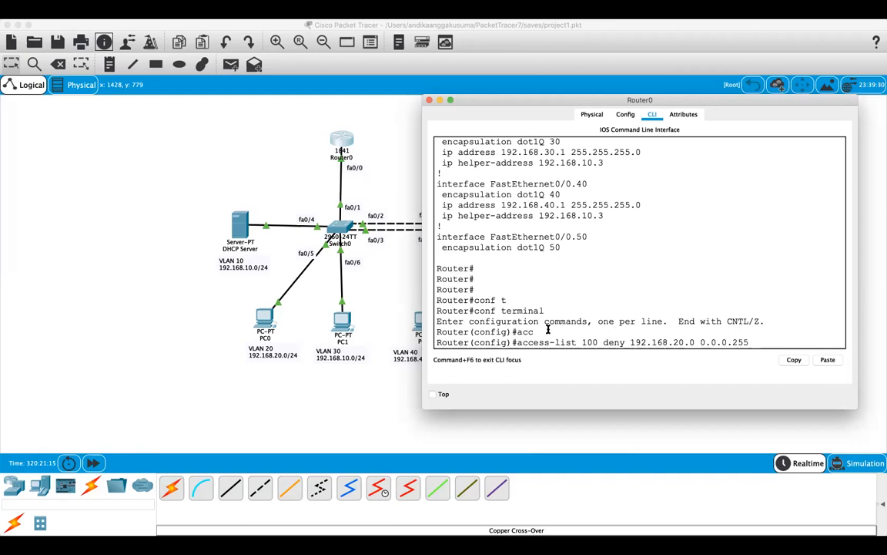
# Complete the deny rule with destination 192.168.30.0 and wildcard 0.0.0.255, and try to submit it
pyautogui.write(' 192.168.30.0 0.0.0 255')
pyautogui.press('BackSpace')
pyautogui.press('BackSpace')
pyautogui.press('BackSpace')
pyautogui.press('BackSpace')
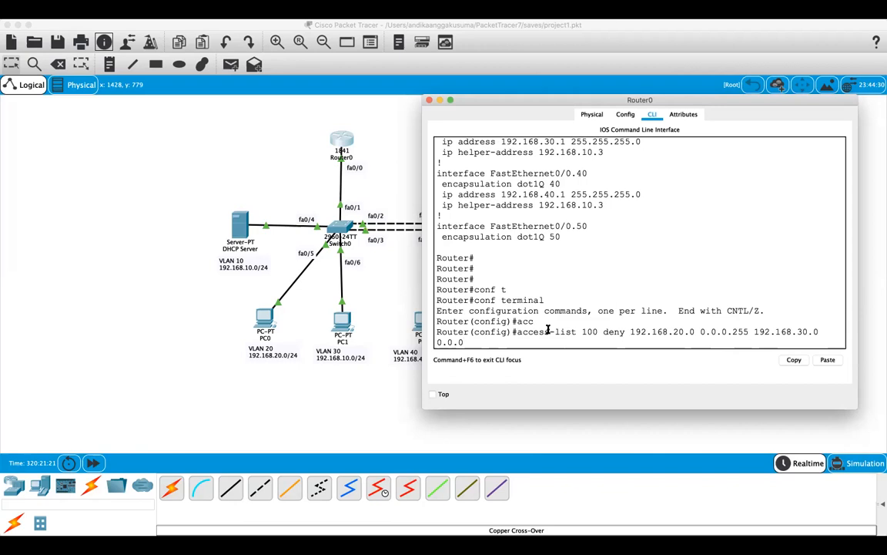
pyautogui.write('.255')
pyautogui.press('Return')
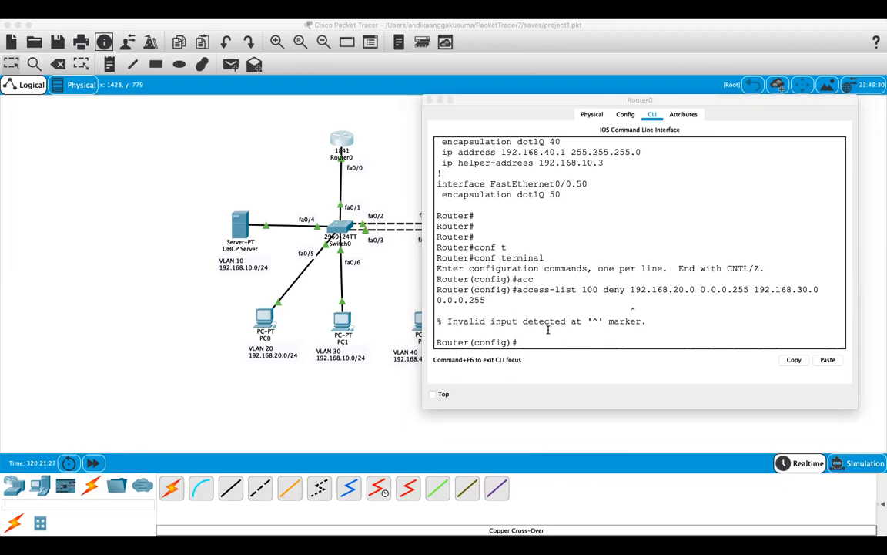
# Recall the last access-list 100 deny rule in Router0's CLI and try to submit it again
pyautogui.click(548, 329)
pyautogui.press('Up')
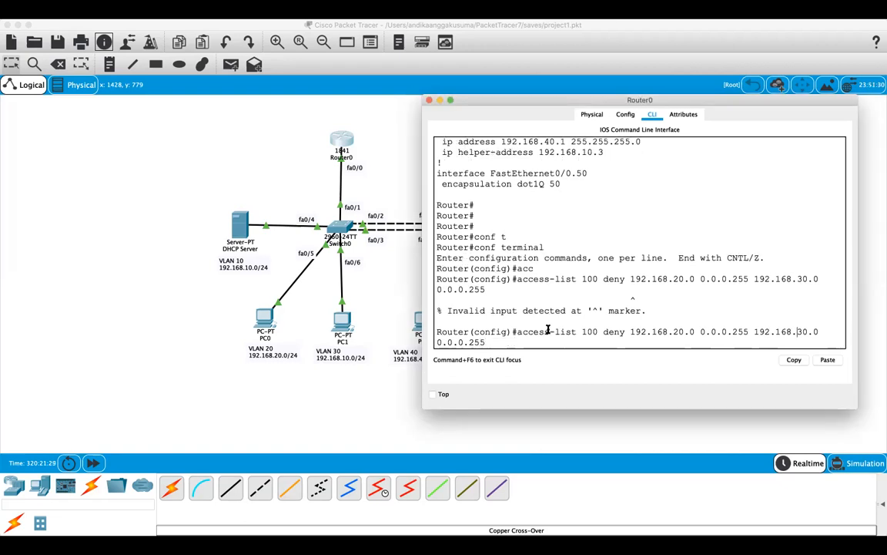
pyautogui.press('Left')
pyautogui.press('Left')
pyautogui.press('Left')
pyautogui.press('Left')
pyautogui.press('Left')
pyautogui.press('Left')
pyautogui.press('Left')
pyautogui.press('Left')
pyautogui.press('Left')
pyautogui.press('Left')
pyautogui.press('Left')
pyautogui.press('Left')
pyautogui.press('Right')
pyautogui.press('Right')
pyautogui.click(547, 330)
pyautogui.press('Right')
pyautogui.press('Right')
pyautogui.press('Right')
pyautogui.press('Right')
pyautogui.press('Right')
pyautogui.press('Right')
pyautogui.press('Right')
pyautogui.press('Right')
pyautogui.press('Right')
pyautogui.press('Right')
pyautogui.press('Right')
pyautogui.press('Right')
pyautogui.press('BackSpace')
pyautogui.press('Right')
pyautogui.press('Right')
pyautogui.press('Right')
pyautogui.press('Right')
pyautogui.press('Right')
pyautogui.press('Right')
pyautogui.press('Right')
pyautogui.press('Right')
pyautogui.press('Return')
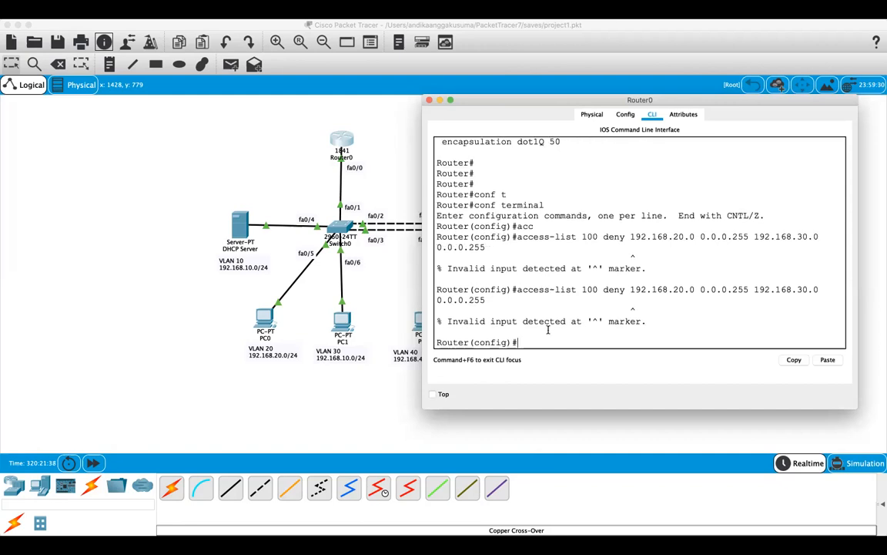
# Recall the last deny rule and cut it back to access-list 100
pyautogui.press('super+Tab')
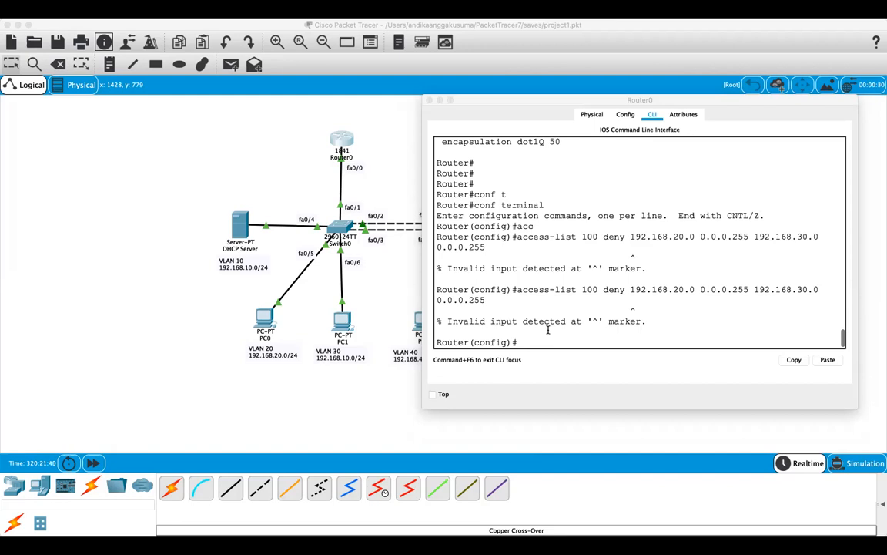
pyautogui.press('super+Tab')
pyautogui.press('Up')
pyautogui.press('Up')
pyautogui.press('Up')
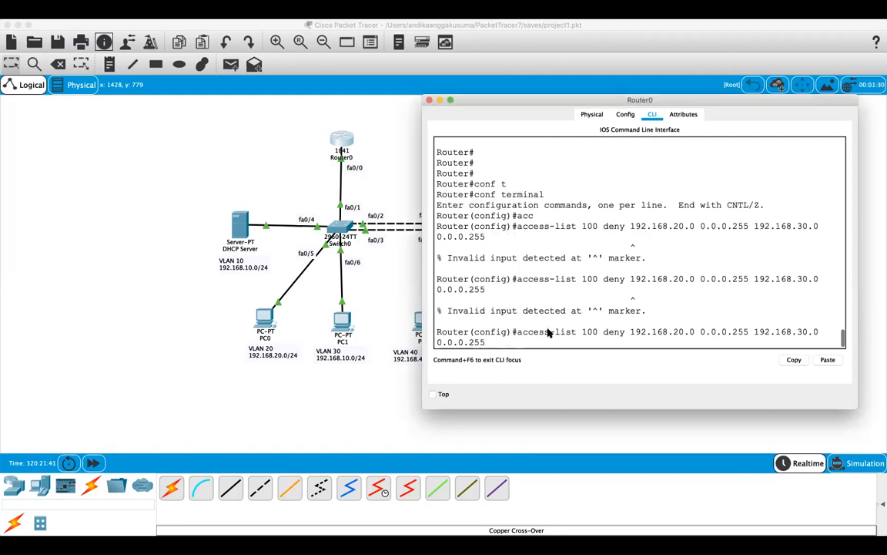
pyautogui.press('Up')
pyautogui.press('BackSpace')
pyautogui.press('BackSpace')
pyautogui.press('BackSpace')
pyautogui.press('BackSpace')
pyautogui.press('BackSpace')
pyautogui.press('BackSpace')
pyautogui.press('BackSpace')
pyautogui.press('BackSpace')
pyautogui.press('BackSpace')
pyautogui.press('BackSpace')
pyautogui.press('BackSpace')
pyautogui.press('BackSpace')
pyautogui.press('BackSpace')
pyautogui.press('BackSpace')
pyautogui.press('BackSpace')
pyautogui.press('BackSpace')
pyautogui.press('BackSpace')
pyautogui.press('BackSpace')
pyautogui.press('BackSpace')
pyautogui.press('BackSpace')
pyautogui.press('BackSpace')
pyautogui.press('BackSpace')
pyautogui.write('1')
pyautogui.press('BackSpace')
pyautogui.press('BackSpace')
pyautogui.press('BackSpace')
pyautogui.press('BackSpace')
pyautogui.press('BackSpace')
pyautogui.press('BackSpace')
pyautogui.press('BackSpace')
pyautogui.press('BackSpace')
pyautogui.press('BackSpace')
pyautogui.press('BackSpace')
pyautogui.press('BackSpace')
pyautogui.press('BackSpace')
pyautogui.press('BackSpace')
pyautogui.press('BackSpace')
pyautogui.press('BackSpace')
pyautogui.press('BackSpace')
pyautogui.press('BackSpace')
pyautogui.press('BackSpace')
pyautogui.press('BackSpace')
pyautogui.press('BackSpace')
pyautogui.press('BackSpace')
pyautogui.press('BackSpace')
pyautogui.press('BackSpace')
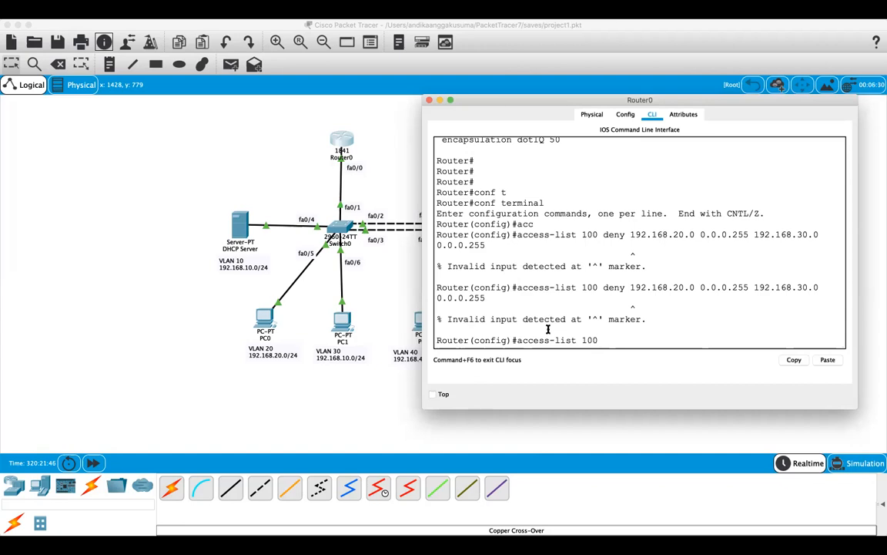
# Complete and submit the rule as deny ip from 192.168.20.0 0.0.0.255 to 192.168.30.0 0.0.0.255
pyautogui.write('den')
pyautogui.press('Tab')
pyautogui.write('ip ')
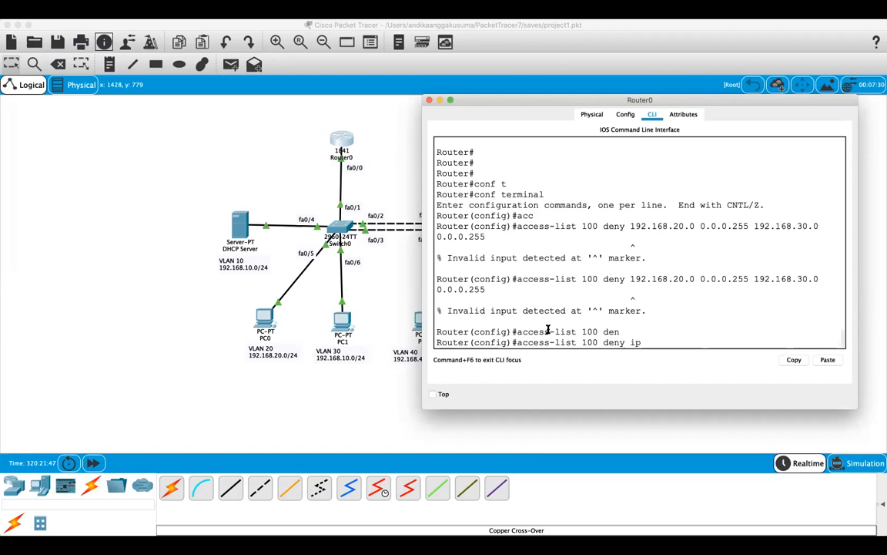
pyautogui.write('192.168.20.0 0.0.0.255 192.168.30.0 ')
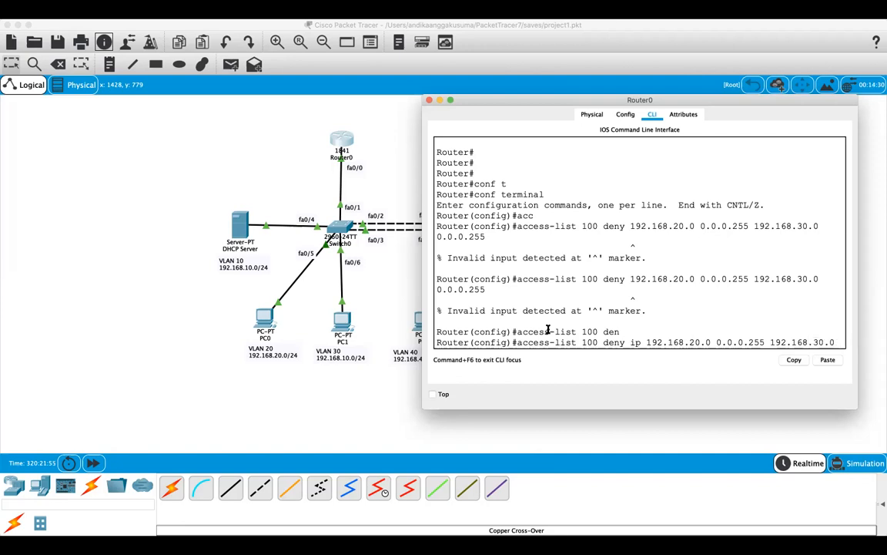
pyautogui.write('0.0.0.255')
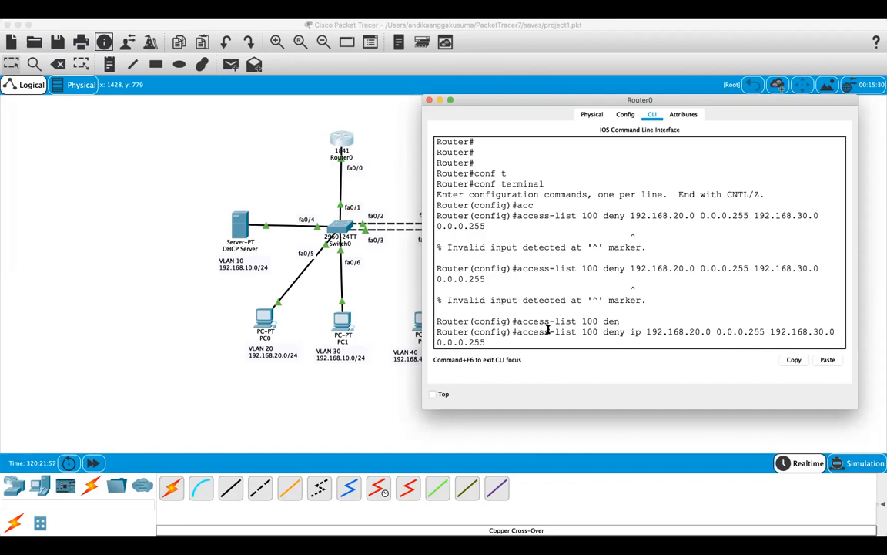
pyautogui.press('Return')
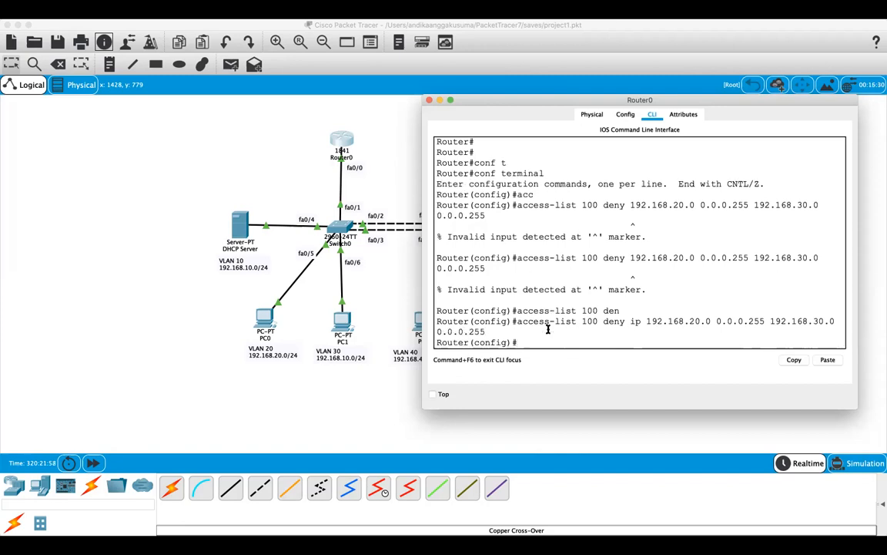
pyautogui.press('Return')
pyautogui.press('Return')
# Add the rule access-list 100 permit ip 192.168.20.0 0.0.0.255 any
pyautogui.write('acc')
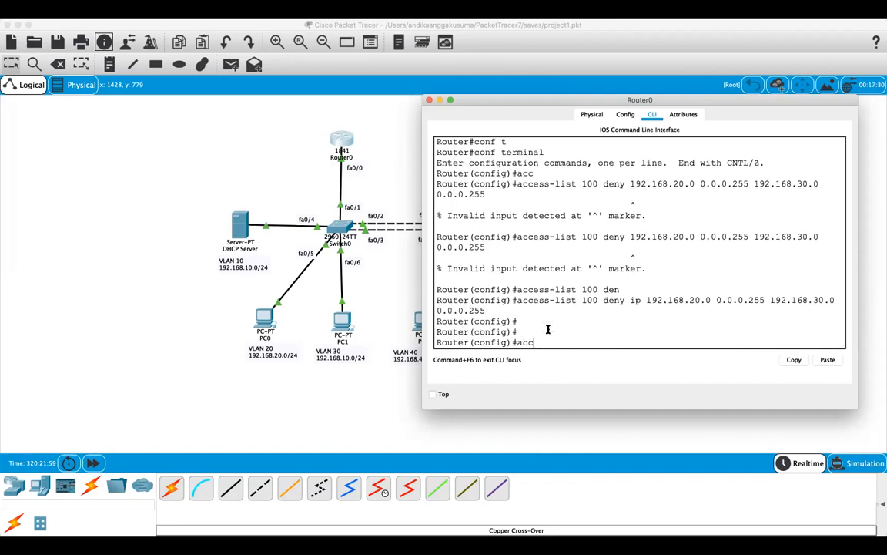
pyautogui.press('Tab')
pyautogui.write('100 permi')
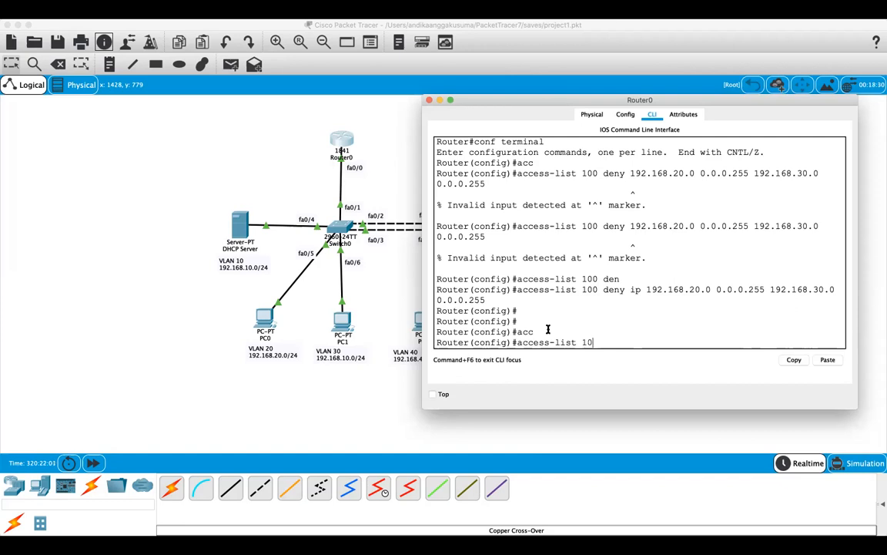
pyautogui.press('Tab')
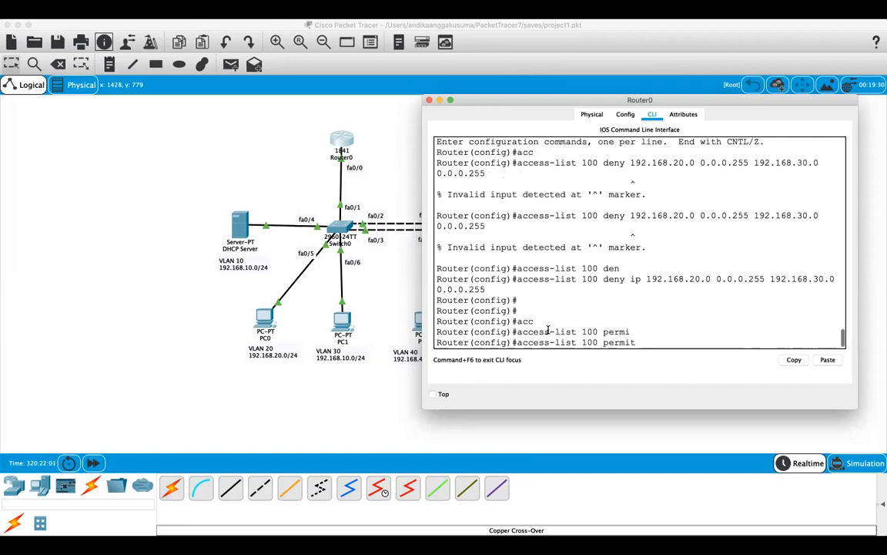
pyautogui.press('super+Tab')
pyautogui.press('super+Tab')
pyautogui.write('ip 192.168.20.0')
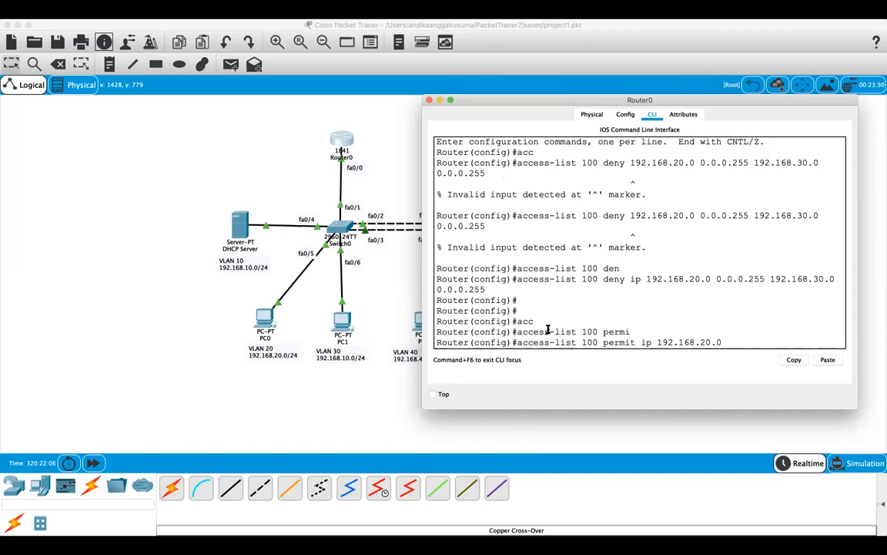
pyautogui.write(' 0.0.0.255 any')
pyautogui.press('Return')
# Exit Router0's global configuration mode and re-enter it with conf terminal
pyautogui.write('exit')
pyautogui.press('Return')
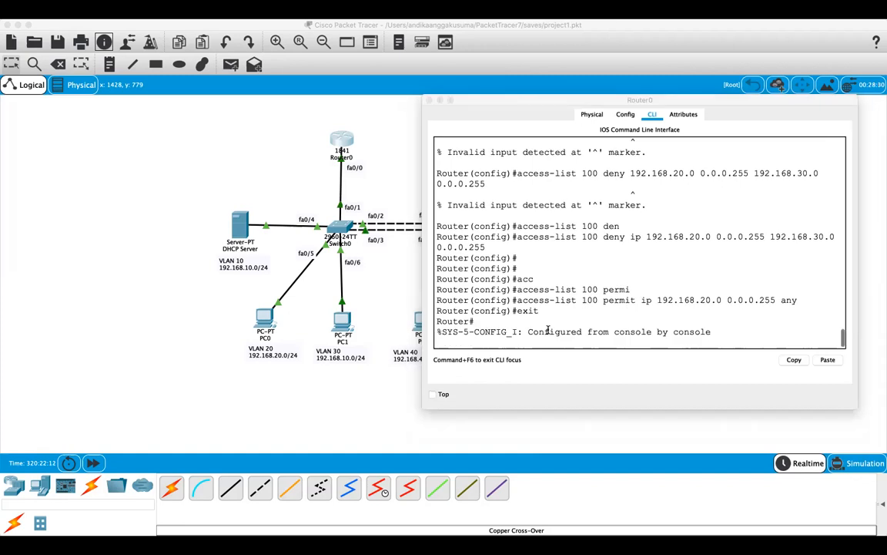
pyautogui.click(548, 329)
pyautogui.press('Return')
pyautogui.press('Return')
pyautogui.press('Return')
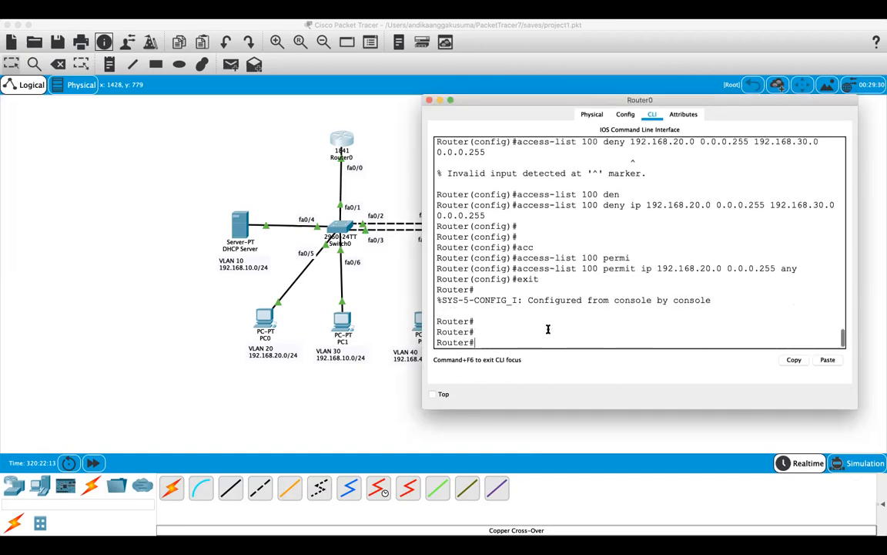
pyautogui.press('Return')
pyautogui.write('conf terminal')
pyautogui.press('Tab')
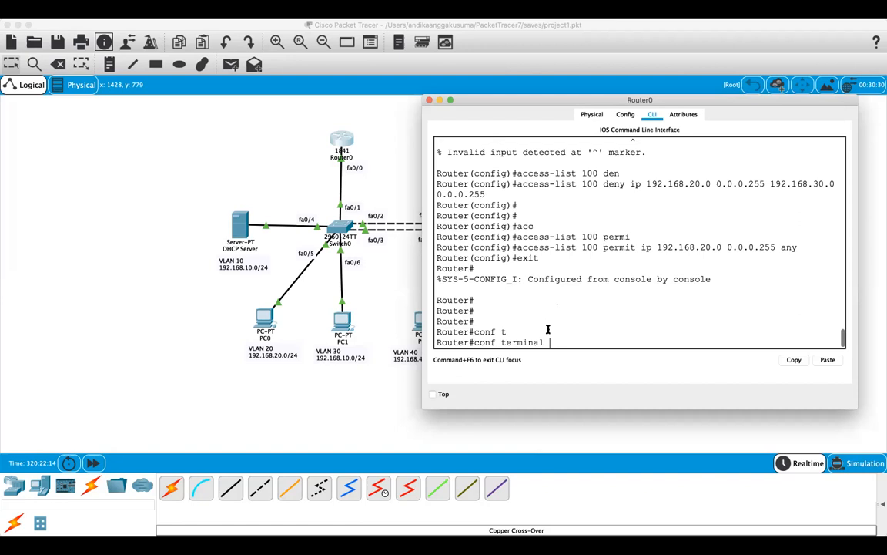
pyautogui.press('Return')
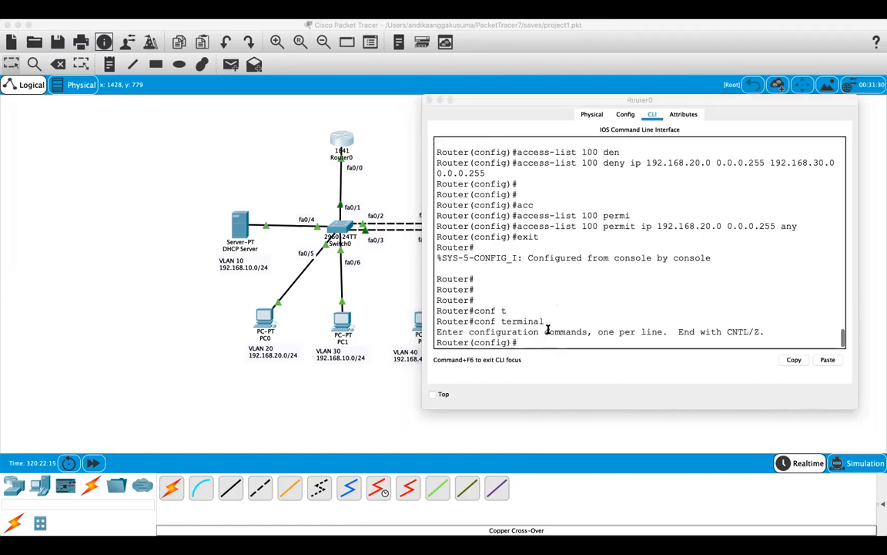
# Try to enter interface fa0.0/20, and recall and erase that command line
pyautogui.click(548, 329)
pyautogui.write('int')
pyautogui.press('Tab')
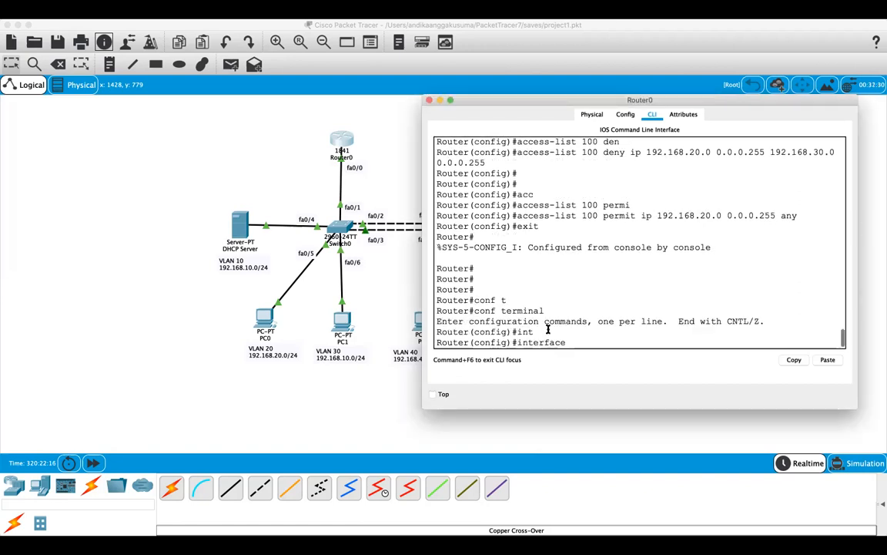
pyautogui.write('fa0./')
pyautogui.write('9')
pyautogui.write('0/')
pyautogui.press('Return')
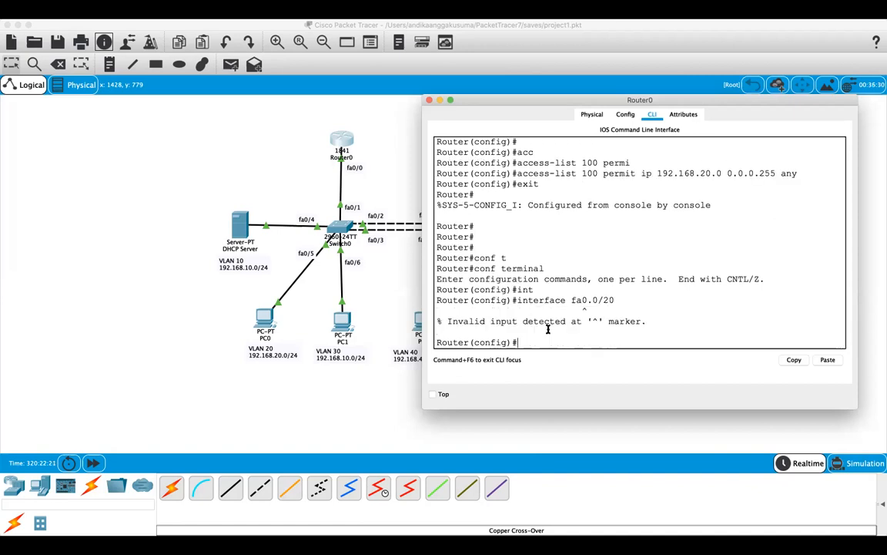
pyautogui.press('Up')
pyautogui.press('Left')
pyautogui.press('Left')
pyautogui.press('Right')
pyautogui.press('Right')
pyautogui.press('Right')
pyautogui.press('Right')
pyautogui.press('Right')
pyautogui.press('BackSpace')
pyautogui.press('BackSpace')
pyautogui.press('BackSpace')
pyautogui.press('BackSpace')
pyautogui.press('BackSpace')
pyautogui.press('BackSpace')
pyautogui.press('BackSpace')
pyautogui.press('BackSpace')
pyautogui.press('BackSpace')
pyautogui.press('BackSpace')
pyautogui.press('BackSpace')
pyautogui.press('BackSpace')
pyautogui.press('BackSpace')
pyautogui.press('BackSpace')
pyautogui.press('BackSpace')
pyautogui.press('BackSpace')
pyautogui.press('BackSpace')
# Enter the configuration of Router0's subinterface fa0/0.20
pyautogui.write('int')
pyautogui.press('Tab')
pyautogui.write('f')
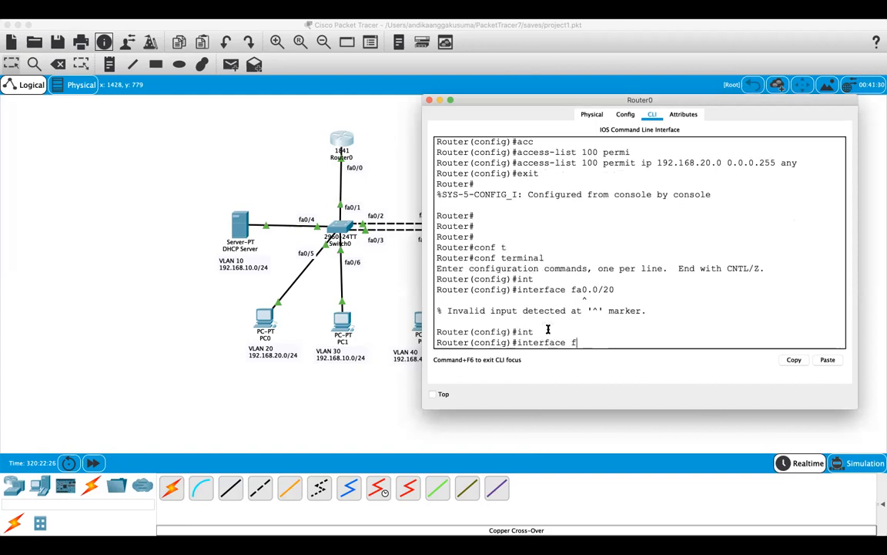
pyautogui.write('a0/0.20')
pyautogui.press('Return')
pyautogui.press('Return')
pyautogui.press('Return')
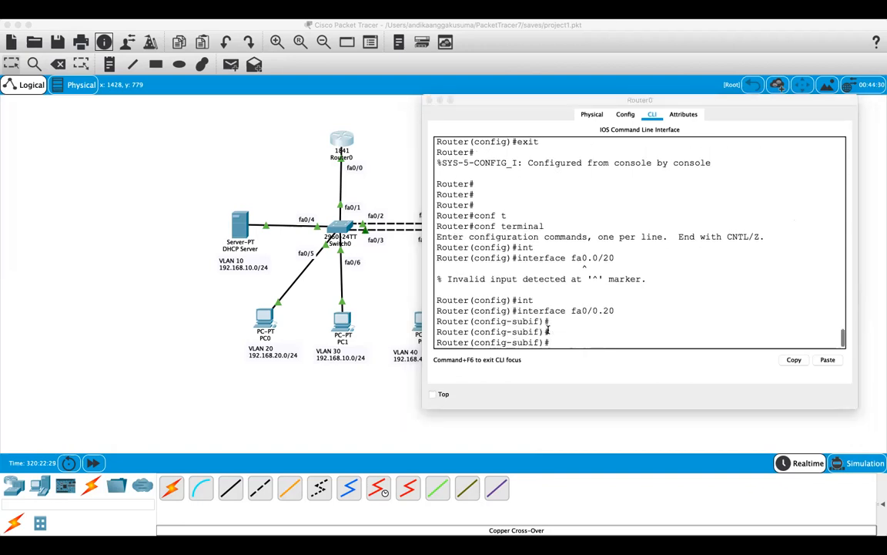
# Apply access list 100 to incoming traffic on the subinterface with ip access-group 100 in
pyautogui.click(548, 331)
pyautogui.write('ip acc')
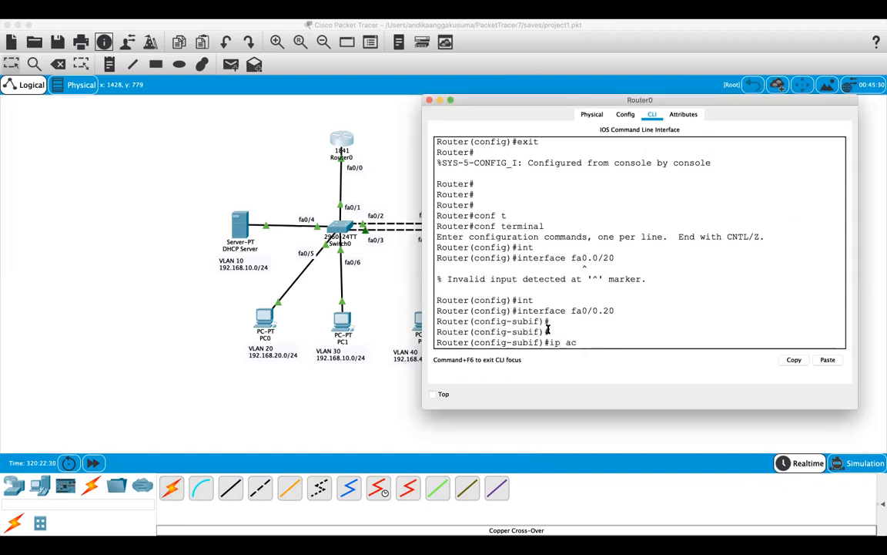
pyautogui.press('Tab')
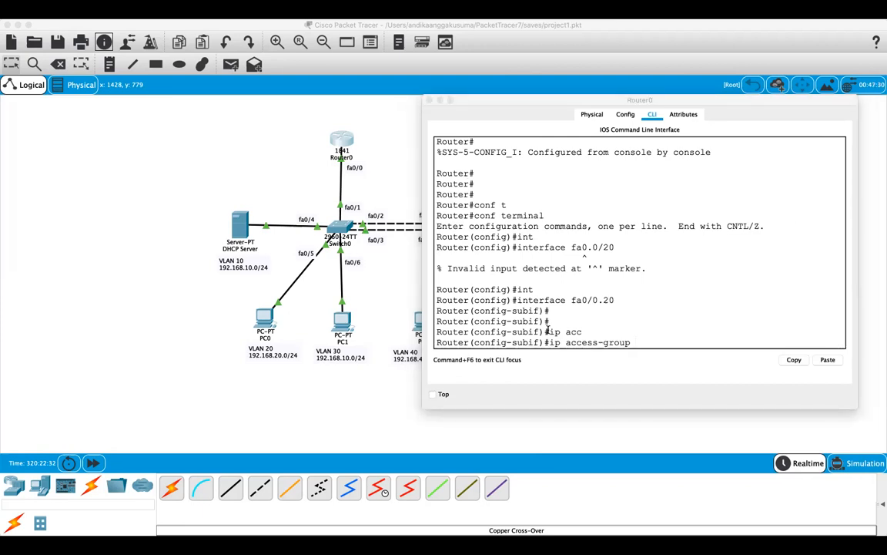
pyautogui.click(548, 329)
pyautogui.write('100')
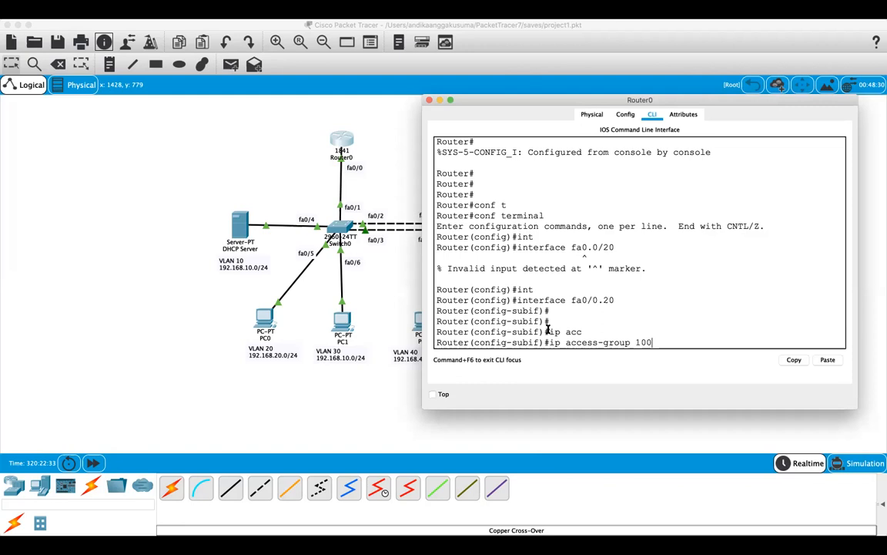
pyautogui.write(' in')
pyautogui.press('Return')
# Exit the subinterface and global configuration modes on Router0, returning to the privileged prompt
pyautogui.write('exi')
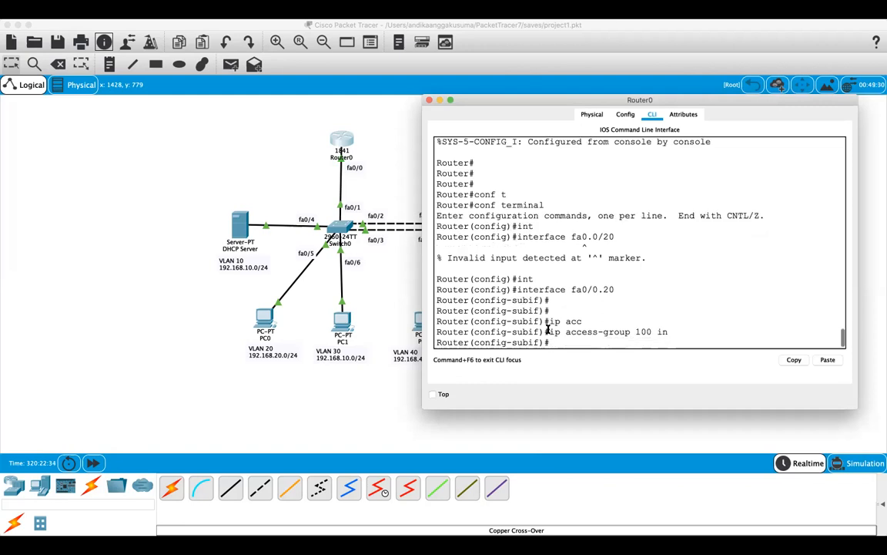
pyautogui.write('t')
pyautogui.press('Return')
pyautogui.write('exi')
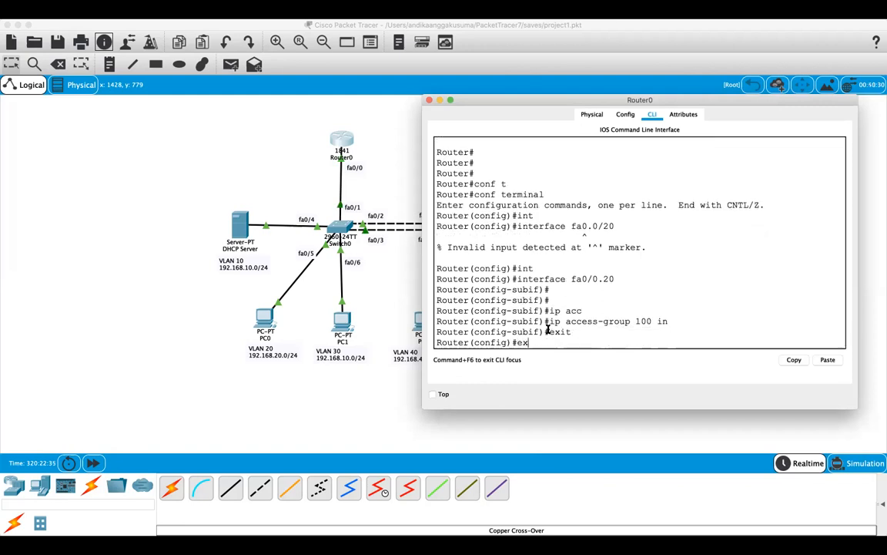
pyautogui.write('t')
pyautogui.press('Return')
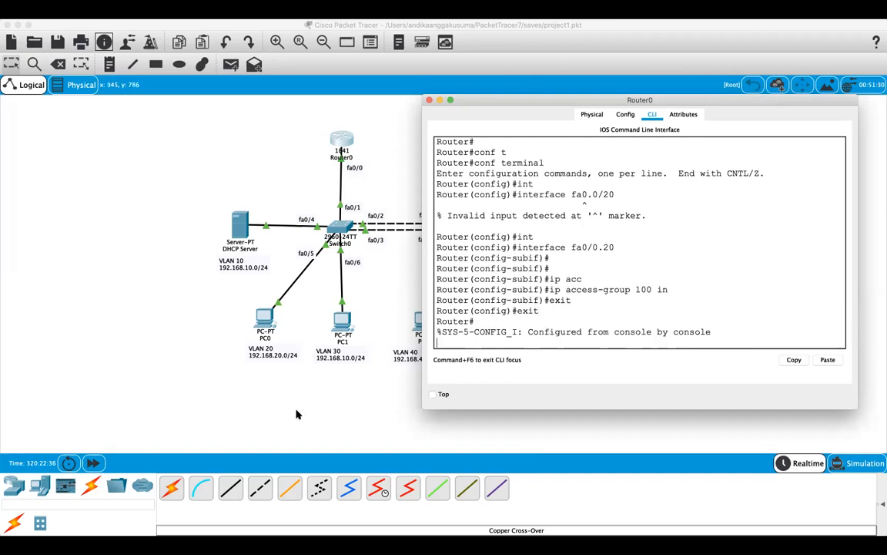
pyautogui.press('Return')
pyautogui.press('Return')
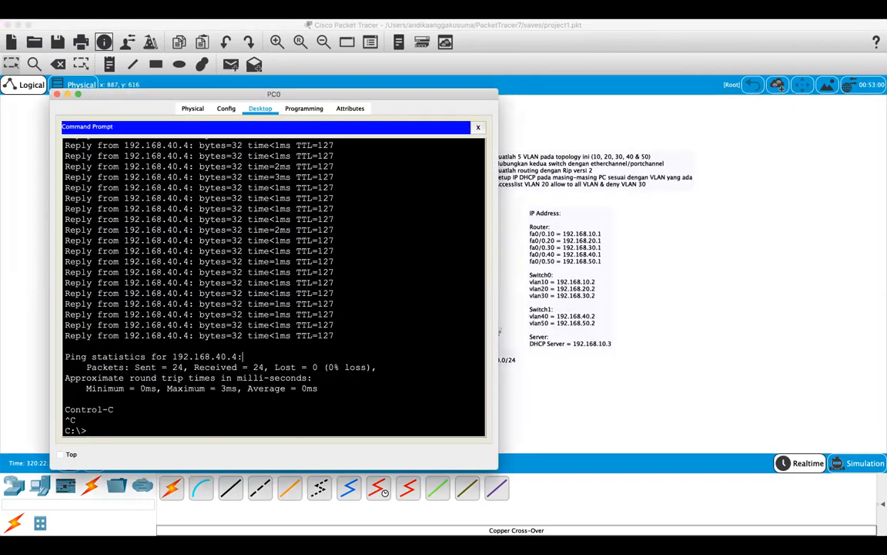
# From PC0's command prompt, ping 192.168.50.4 and 192.168.40.4, stopping each ping
pyautogui.press('Up')
pyautogui.press('Up')
pyautogui.press('Return')
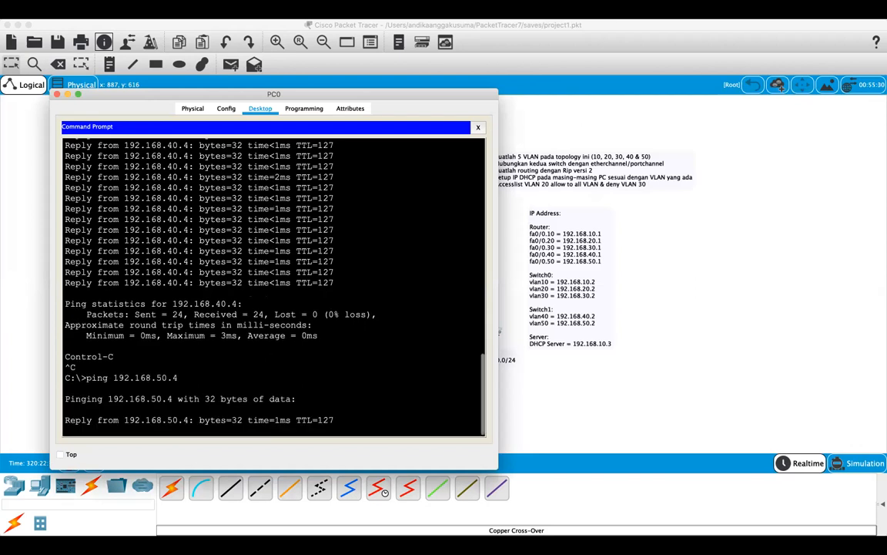
pyautogui.hotkey('ctrl', 'c')
pyautogui.press('Up')
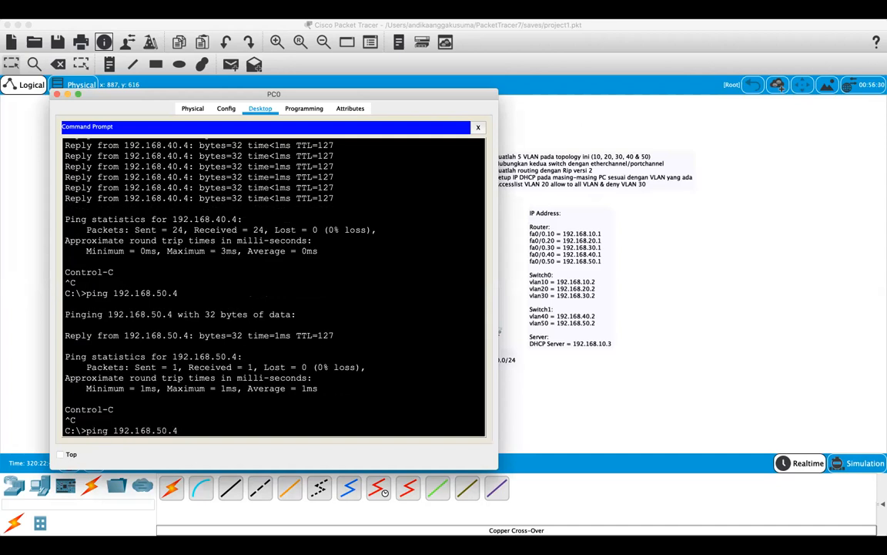
pyautogui.press('Return')
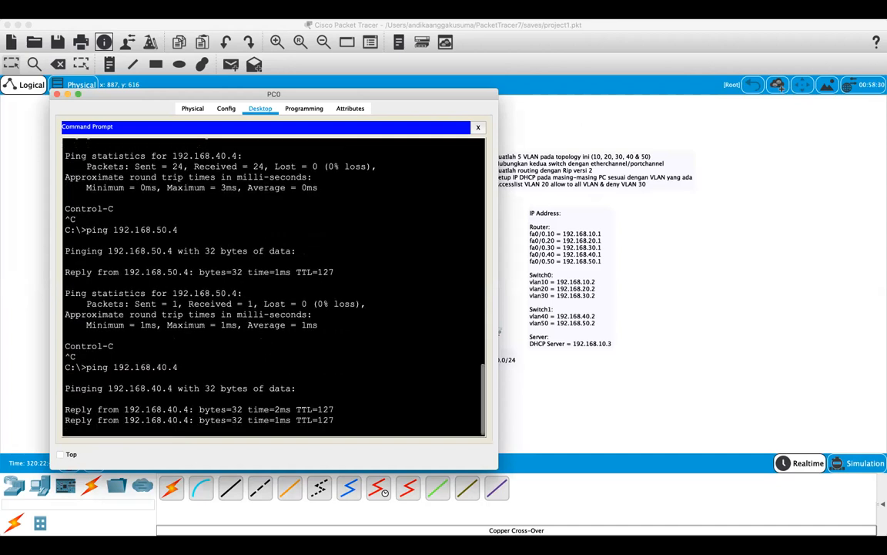
pyautogui.hotkey('ctrl', 'c')
# Ping the DHCP server at 192.168.10.3 from PC0 and stop the ping
pyautogui.press('Up')
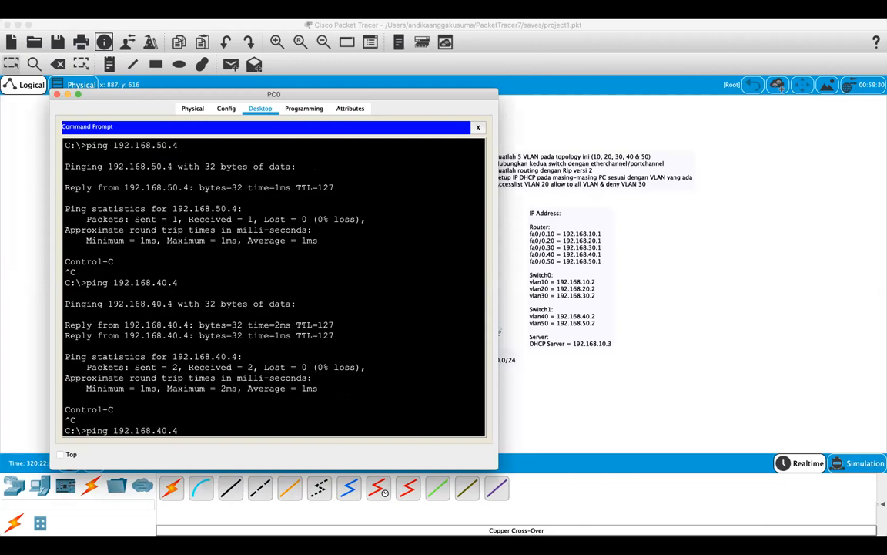
pyautogui.press('BackSpace')
pyautogui.press('BackSpace')
pyautogui.press('BackSpace')
pyautogui.press('BackSpace')
pyautogui.write('10.4')
pyautogui.press('BackSpace')
pyautogui.write('3')
pyautogui.press('Return')
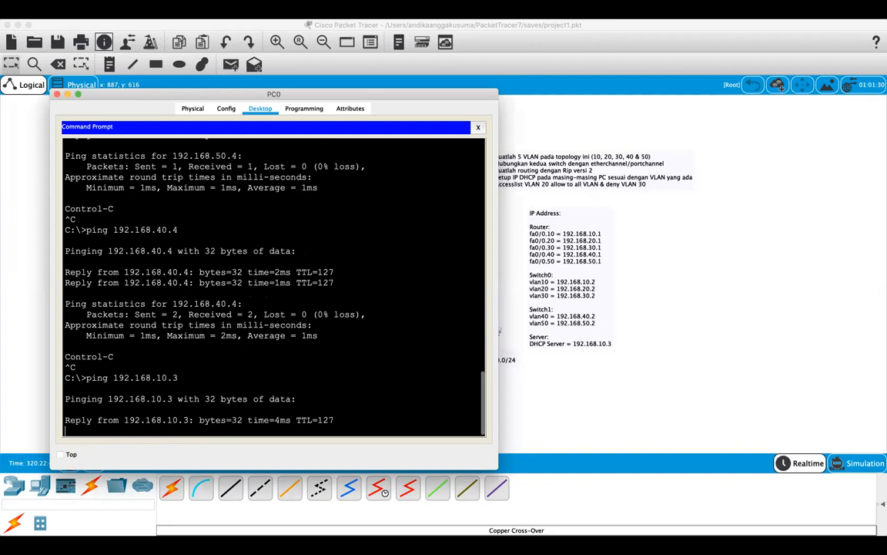
pyautogui.hotkey('ctrl', 'c')
# Ping the VLAN 30 address 192.168.30.4 from PC0, stop the ping, and return to the topology workspace
pyautogui.press('Up')
pyautogui.press('Left')
pyautogui.press('Left')
pyautogui.press('Left')
pyautogui.press('BackSpace')
pyautogui.write('3')
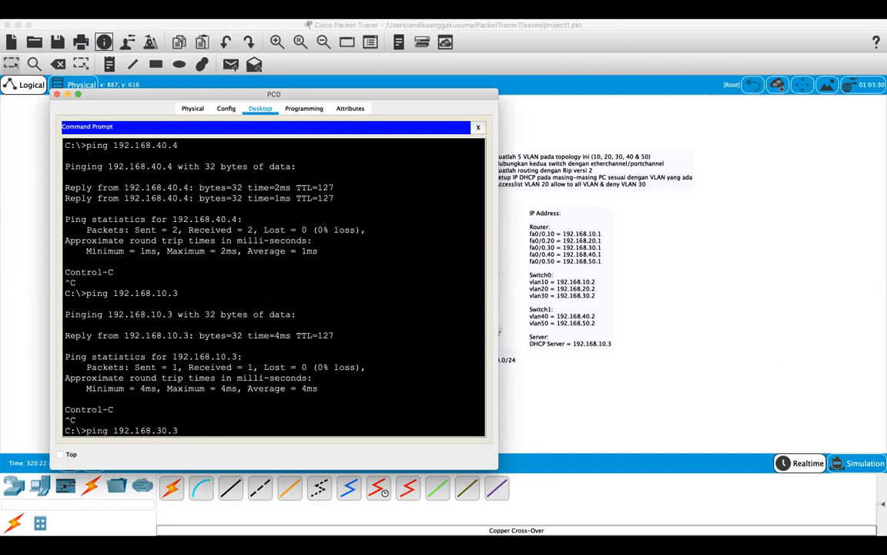
pyautogui.press('Return')
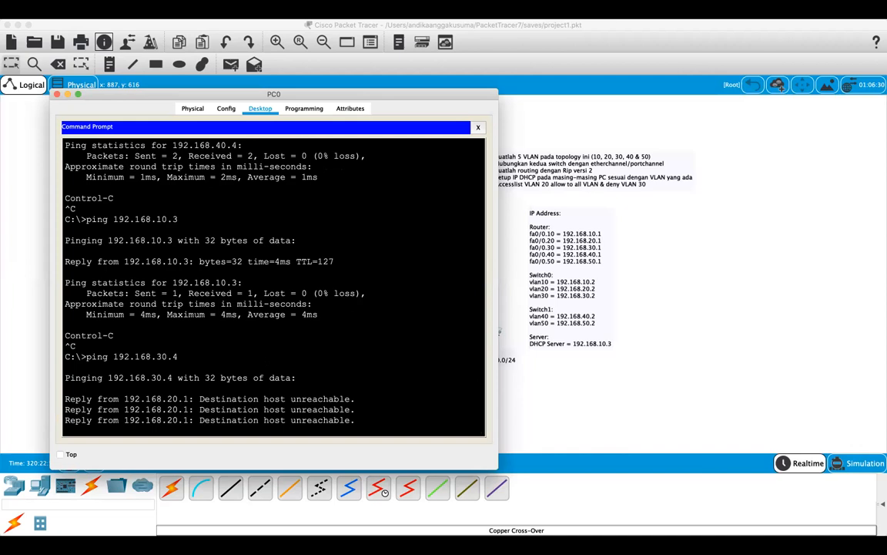
pyautogui.hotkey('ctrl', 'c')
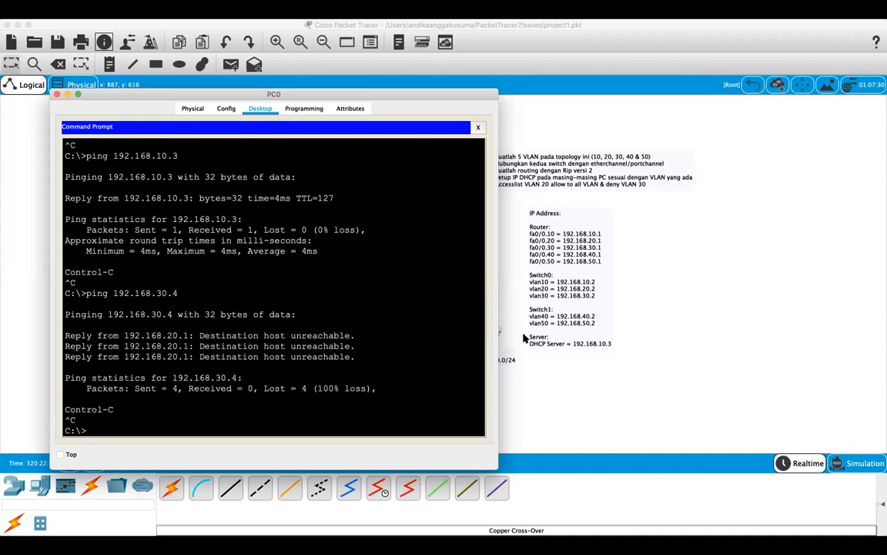
pyautogui.click(671, 302)
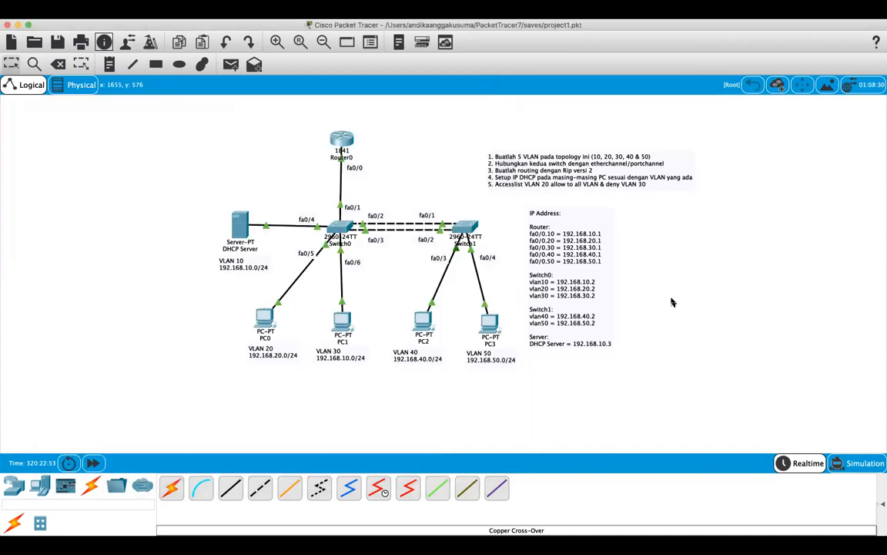